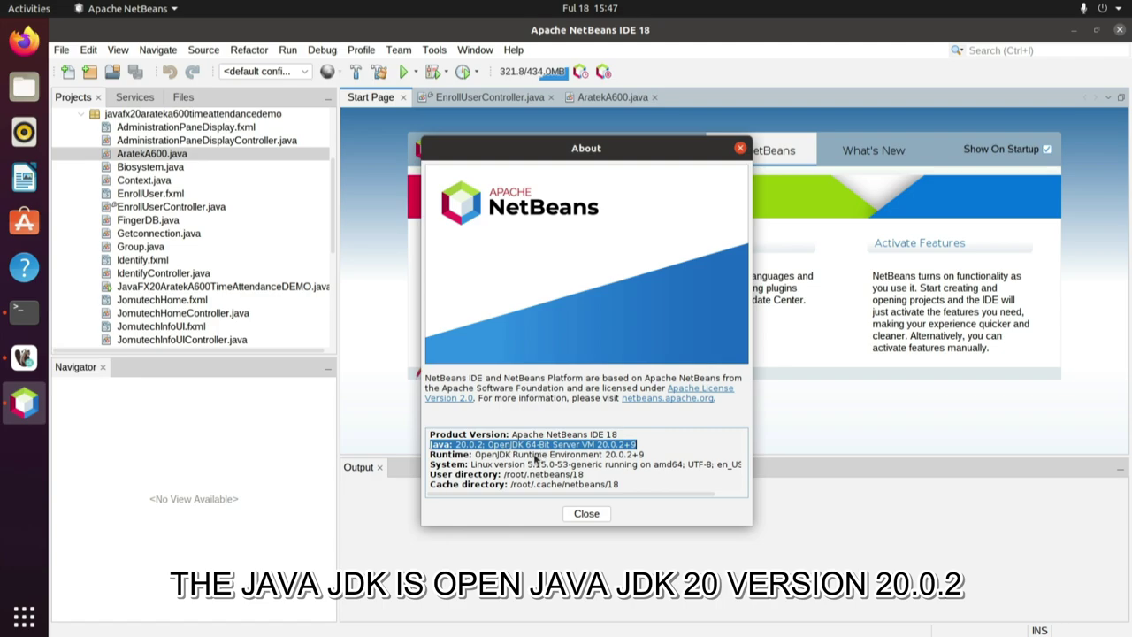
# Highlight the Java runtime, OS and user directory lines in About, close it, and select AratekA600.java.
pyautogui.doubleClick(493, 454)
pyautogui.tripleClick(492, 454)
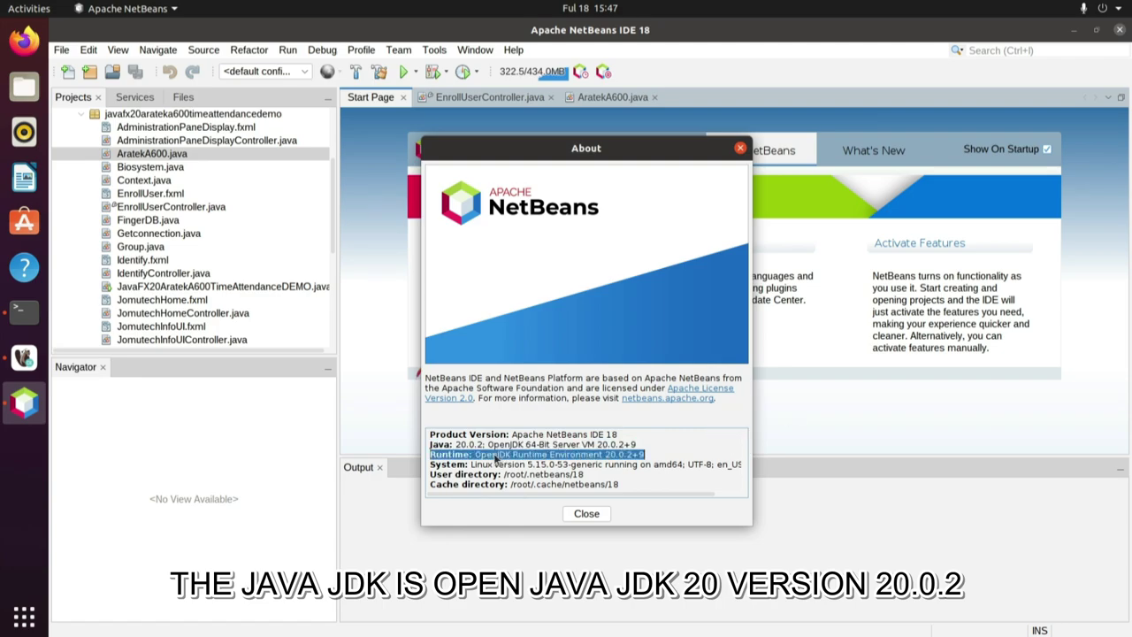
pyautogui.tripleClick(485, 464)
pyautogui.tripleClick(442, 475)
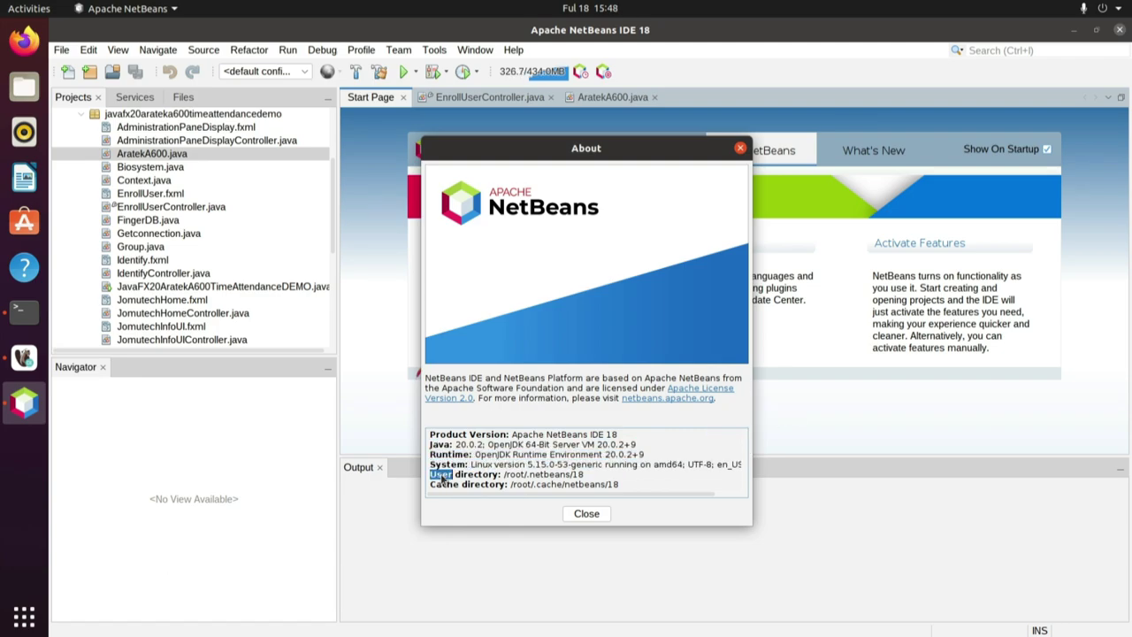
pyautogui.click(437, 492)
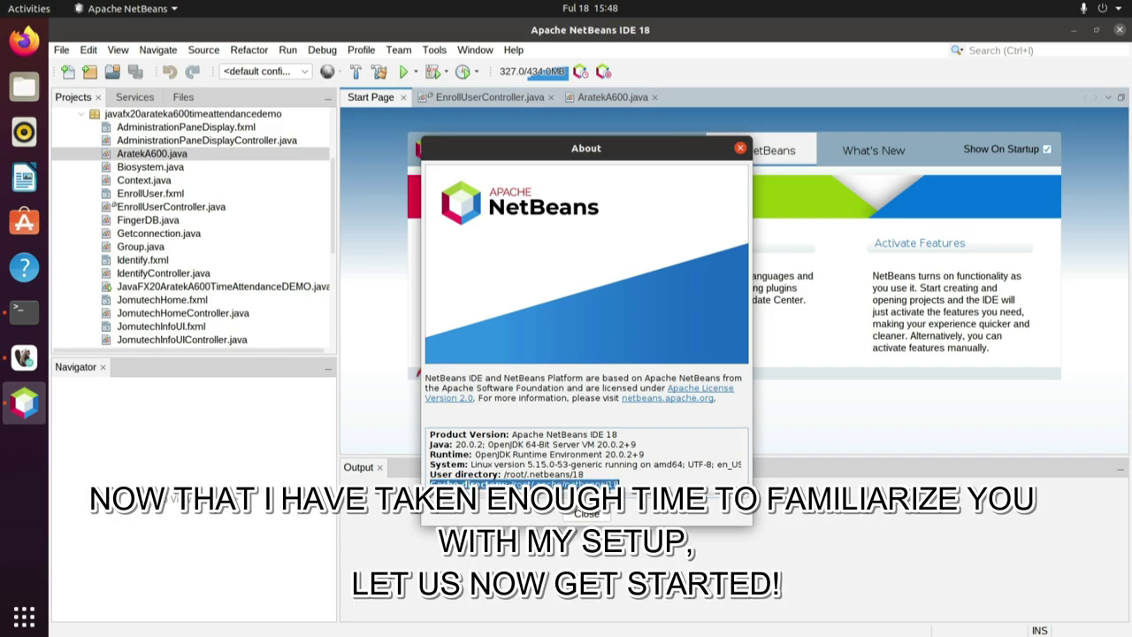
pyautogui.click(579, 514)
pyautogui.click(159, 154)
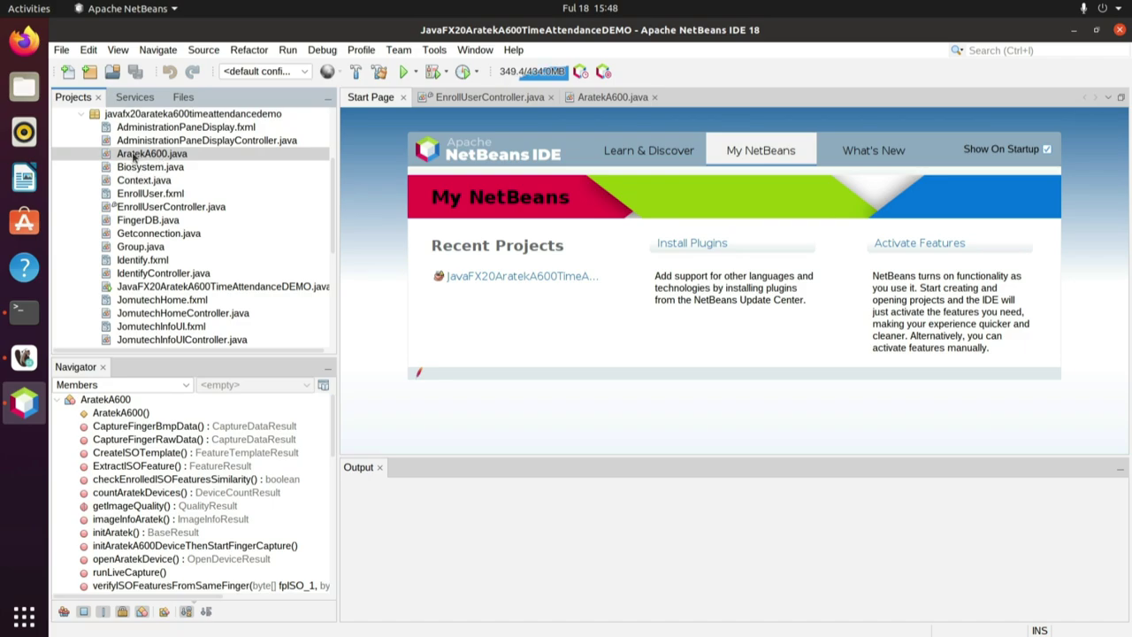
# View EnrollUserController.java, then return to AratekA600.java's device count and device-opening code.
pyautogui.click(134, 157)
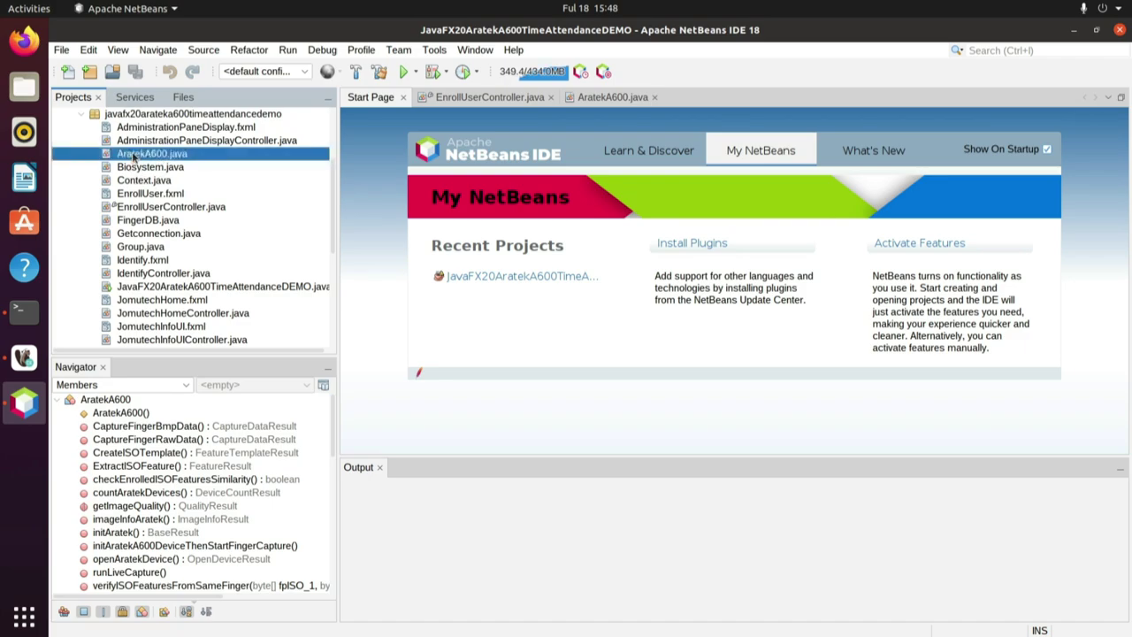
pyautogui.click(471, 97)
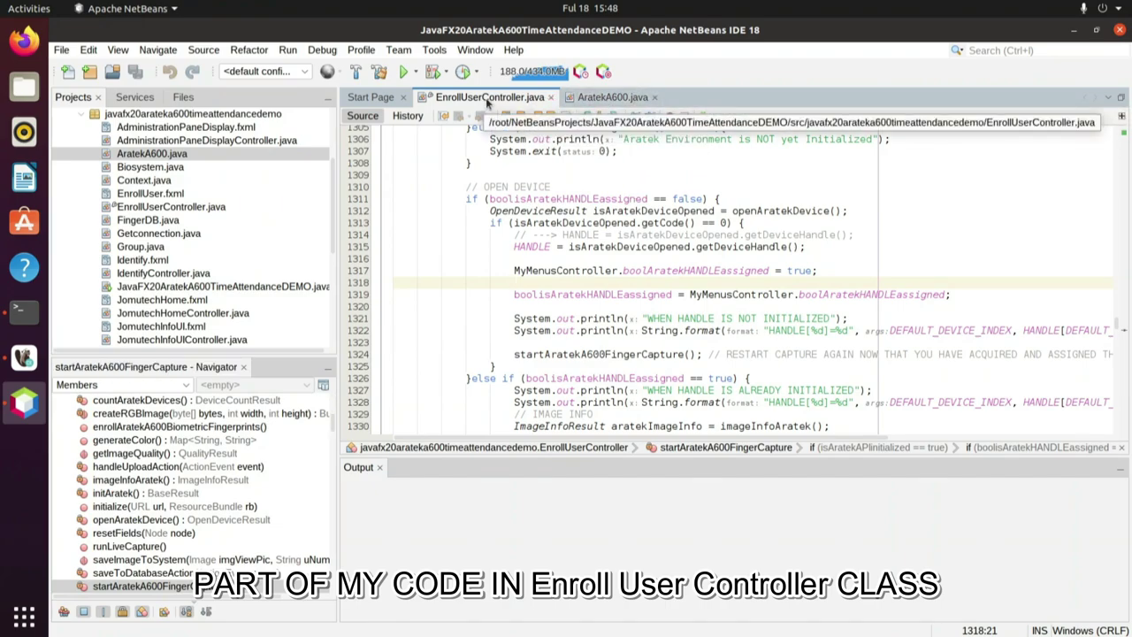
pyautogui.click(600, 99)
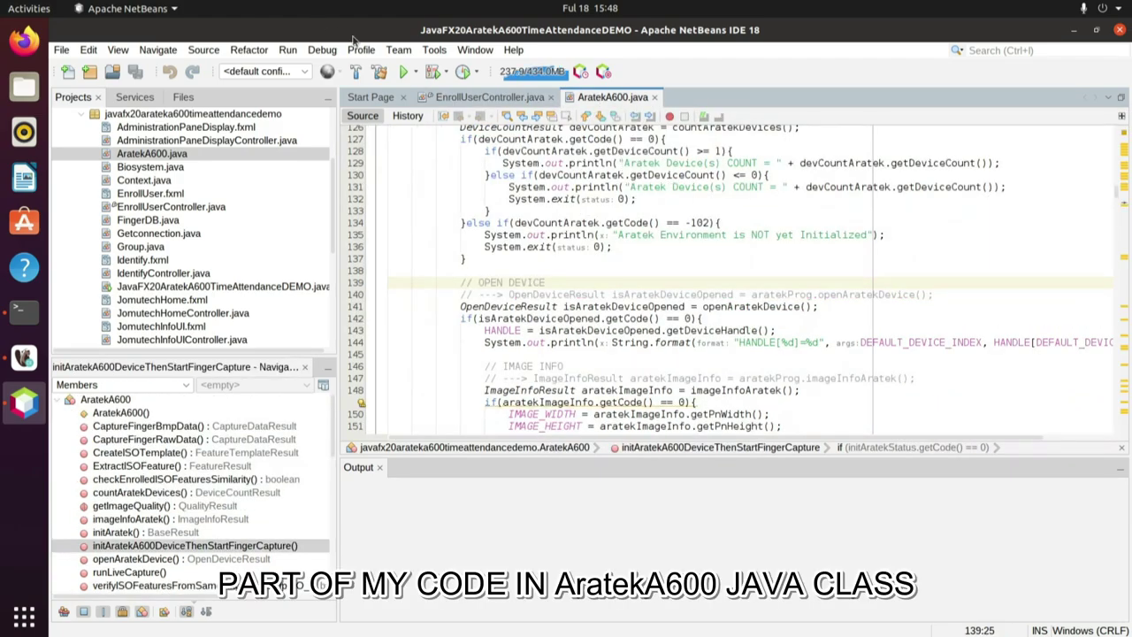
pyautogui.click(287, 50)
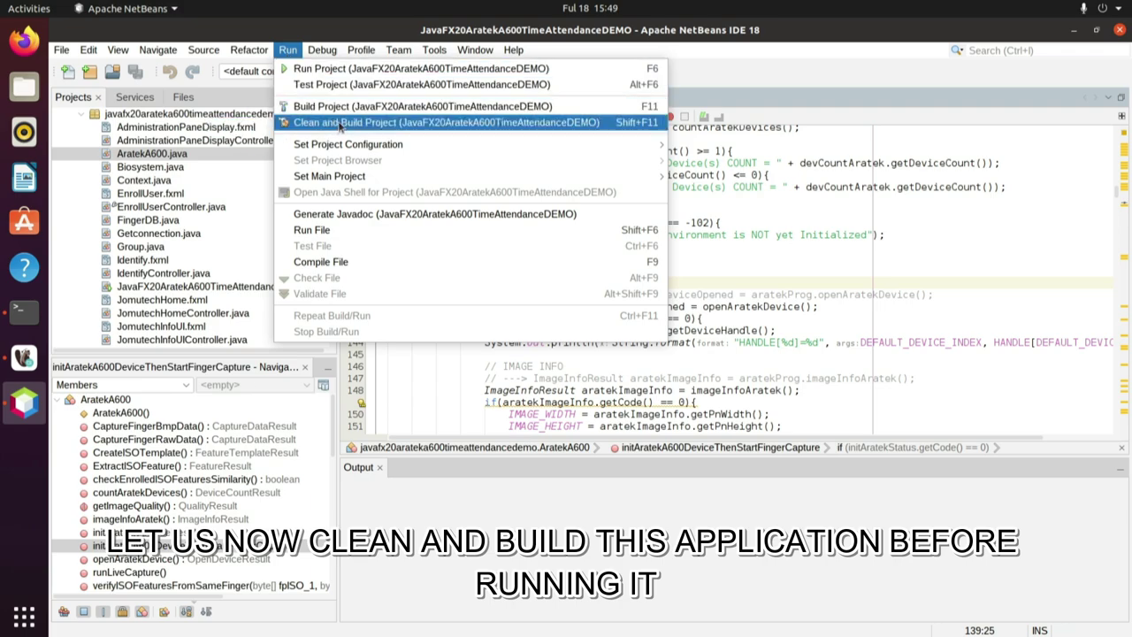
# Clean and build the project until BUILD SUCCESSFUL, then run it.
pyautogui.click(339, 124)
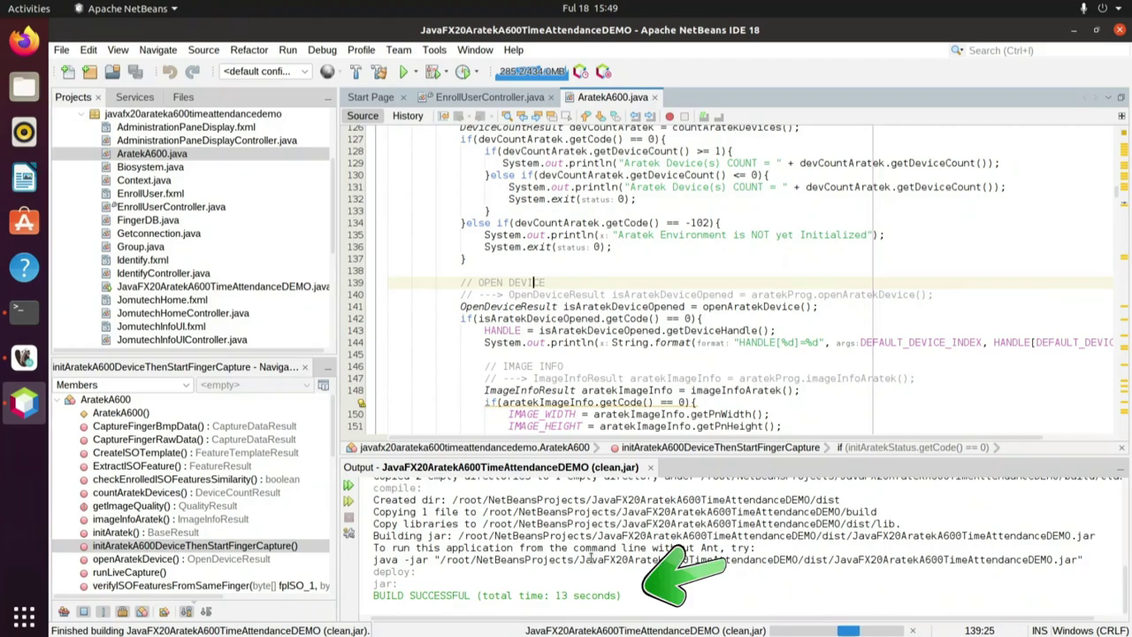
pyautogui.click(288, 50)
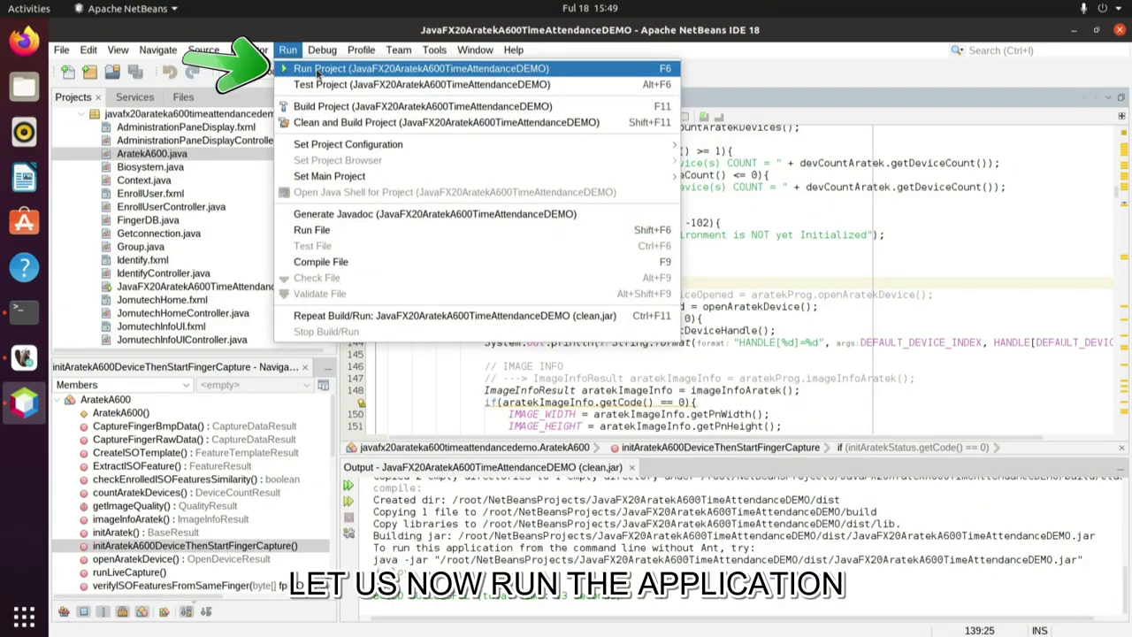
pyautogui.click(336, 68)
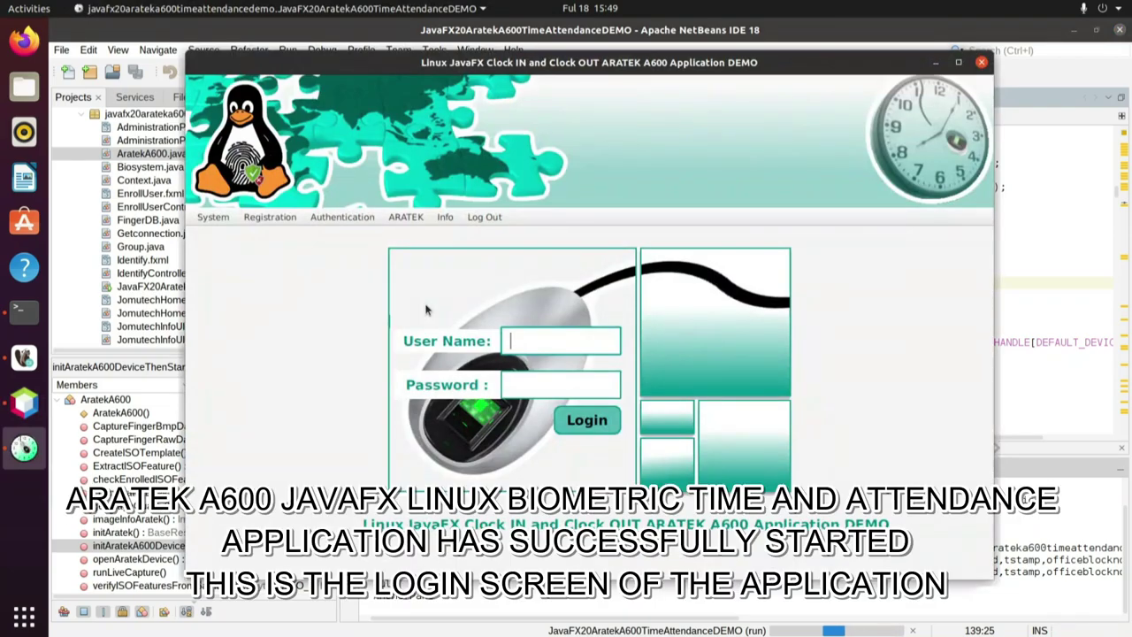
# Log in to the Clock IN and Clock OUT app as admin, minimizing NetBeans to reach the login window.
pyautogui.write('admin')
pyautogui.click(25, 407)
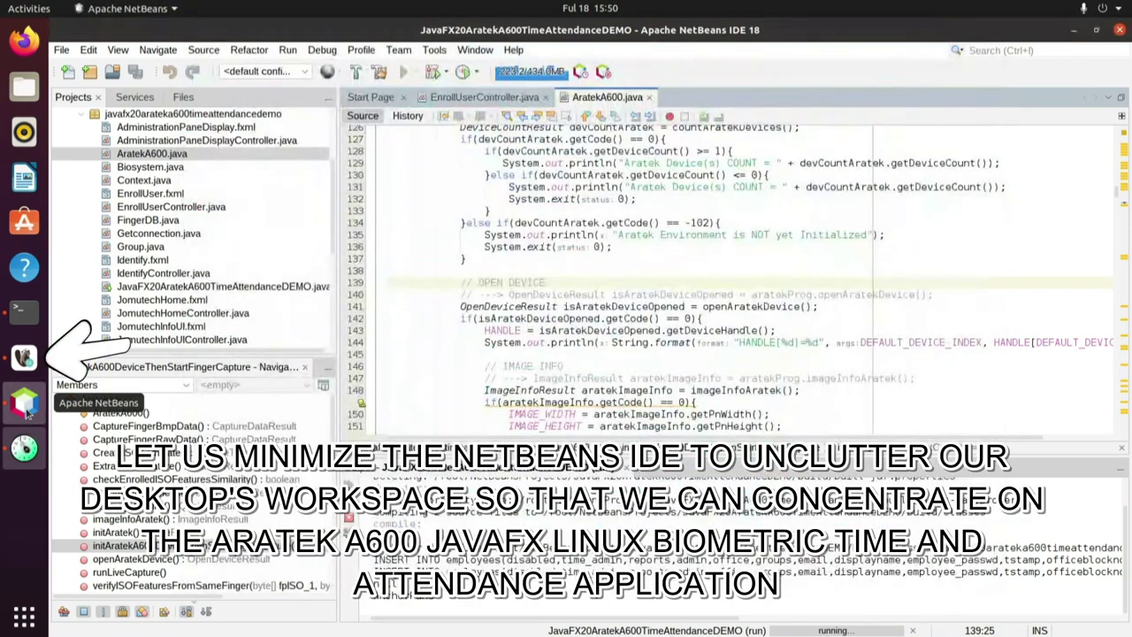
pyautogui.click(1074, 32)
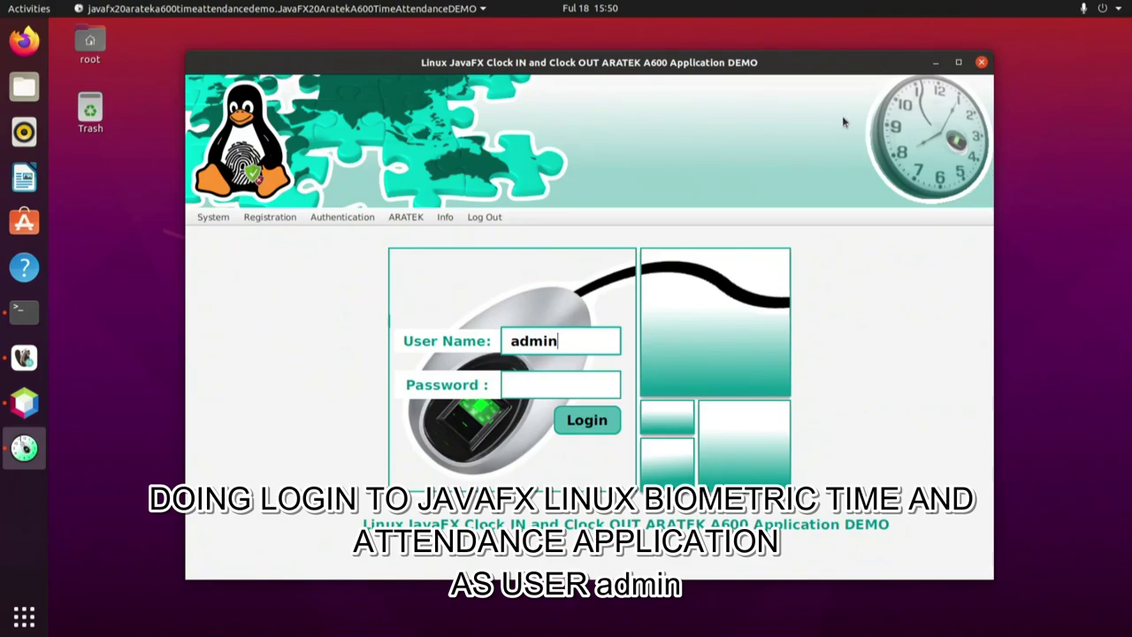
pyautogui.click(516, 385)
pyautogui.write('admin1234')
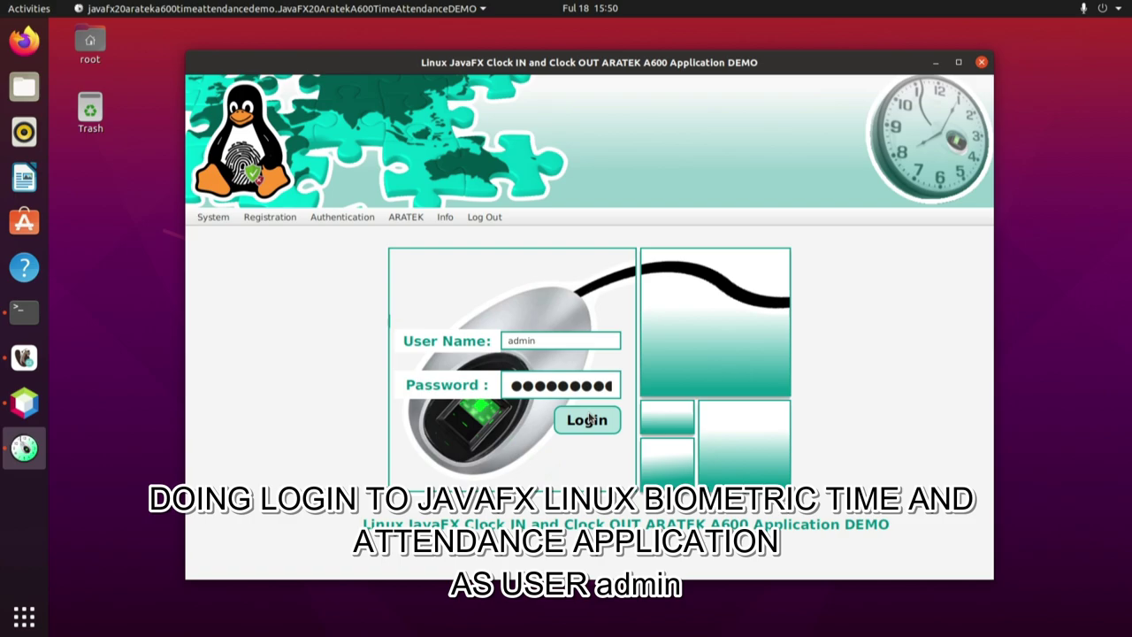
pyautogui.click(588, 420)
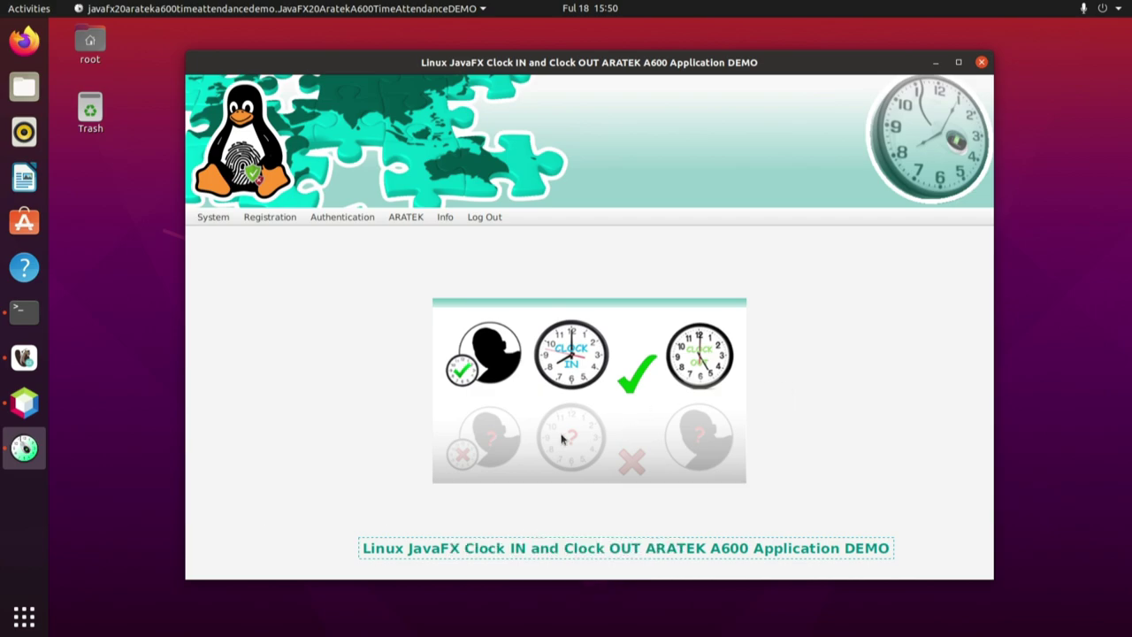
# Open Registration > Fingerprint Enrollment and check the surname, other name, gender, employment date and staff ID fields.
pyautogui.click(268, 218)
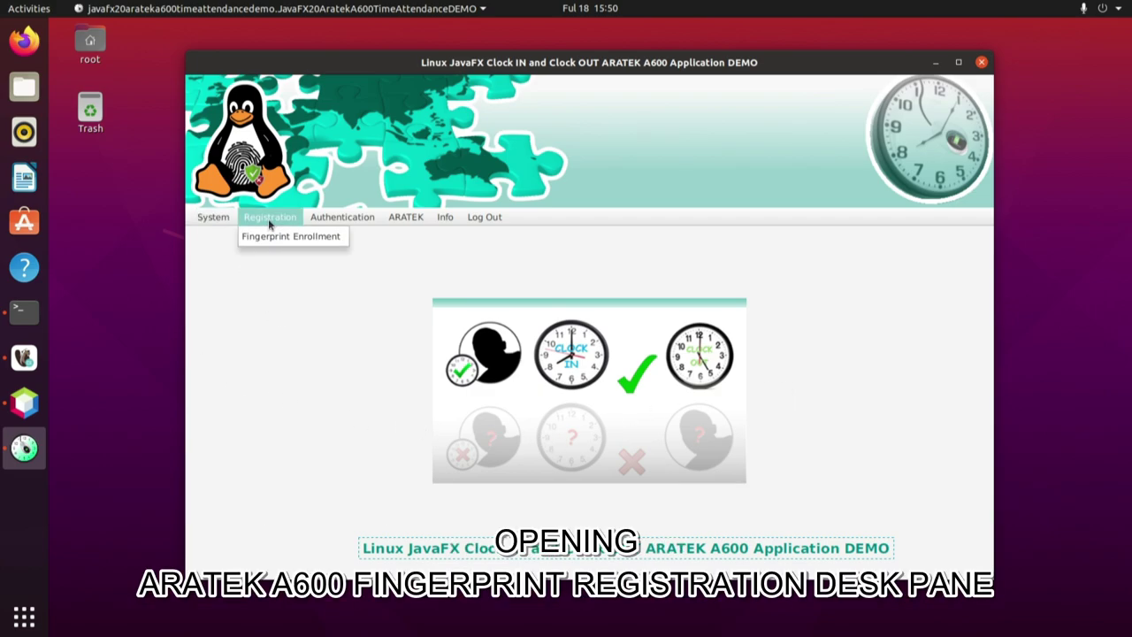
pyautogui.click(272, 238)
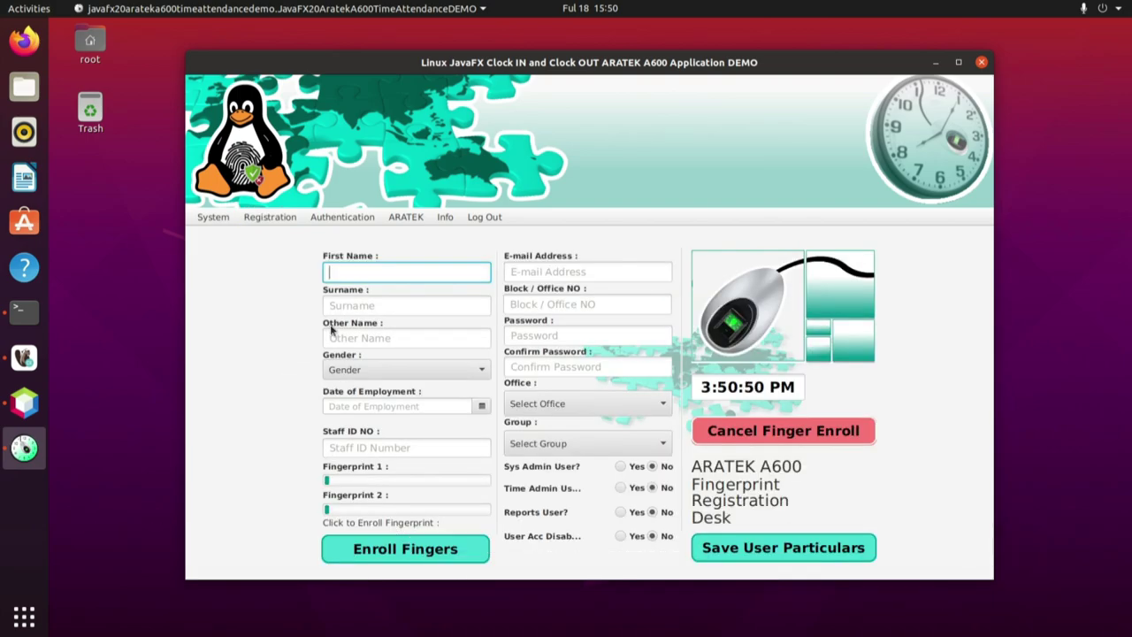
pyautogui.click(374, 304)
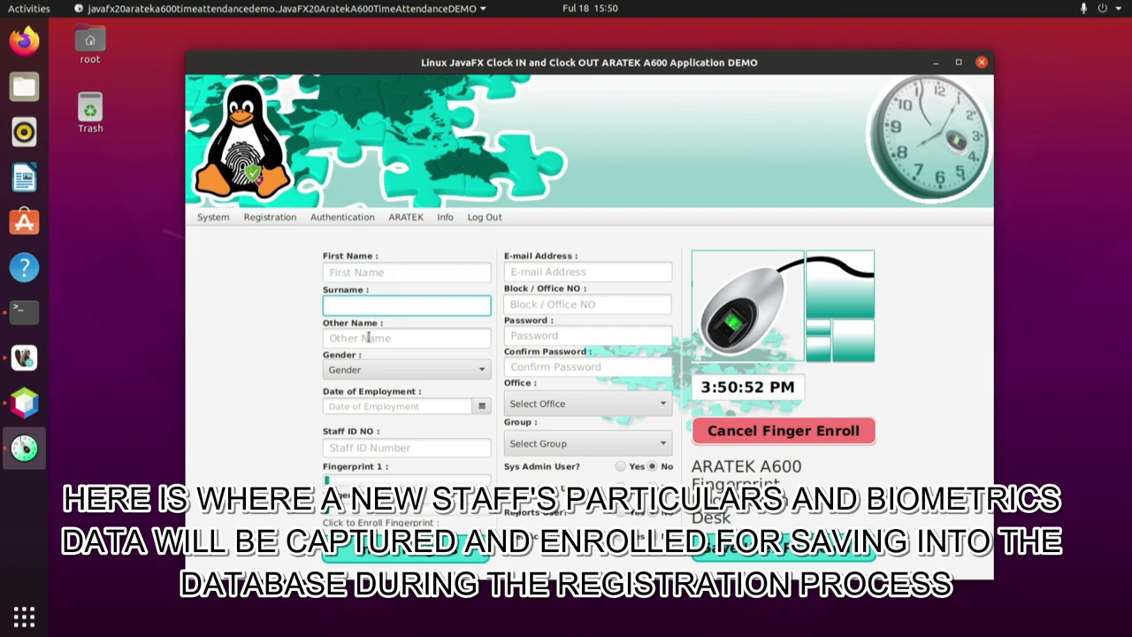
pyautogui.click(368, 337)
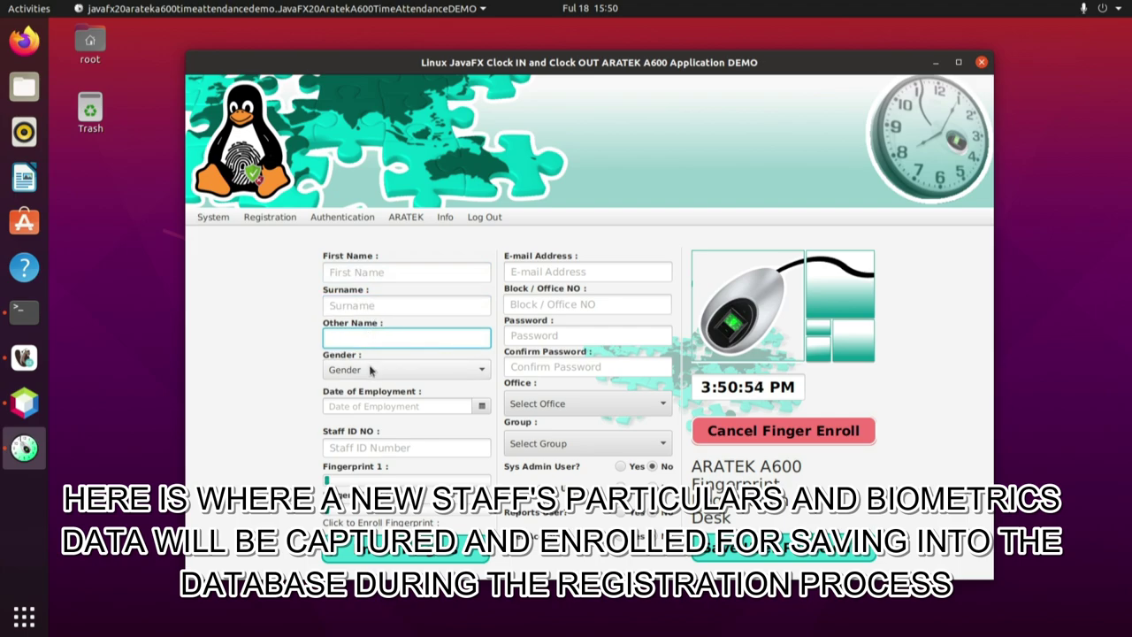
pyautogui.click(370, 371)
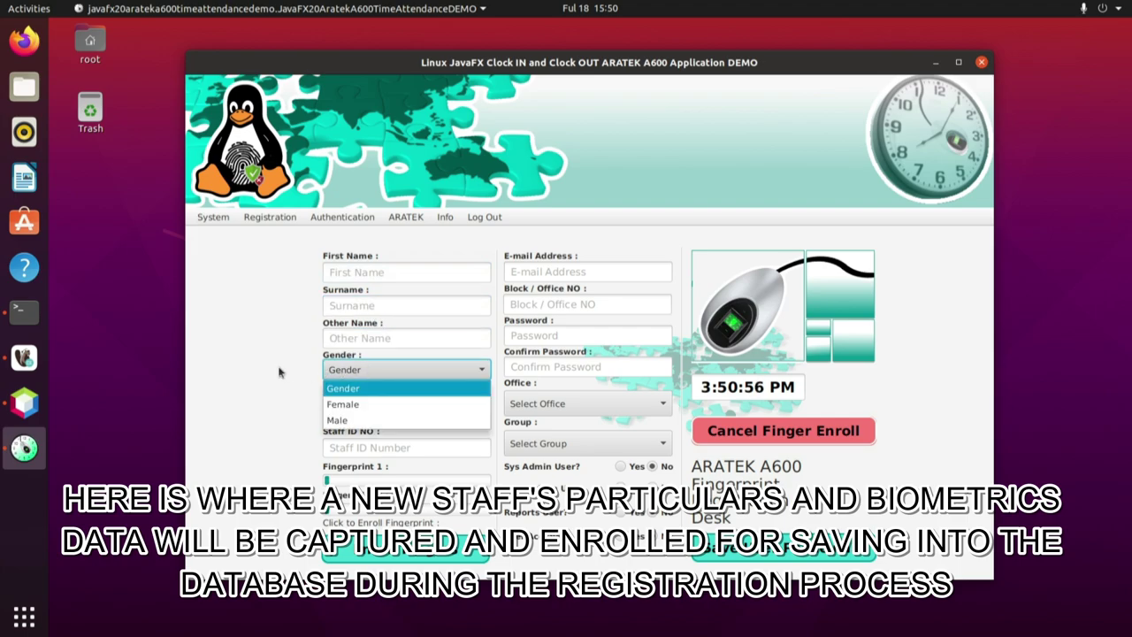
pyautogui.click(267, 370)
pyautogui.click(351, 403)
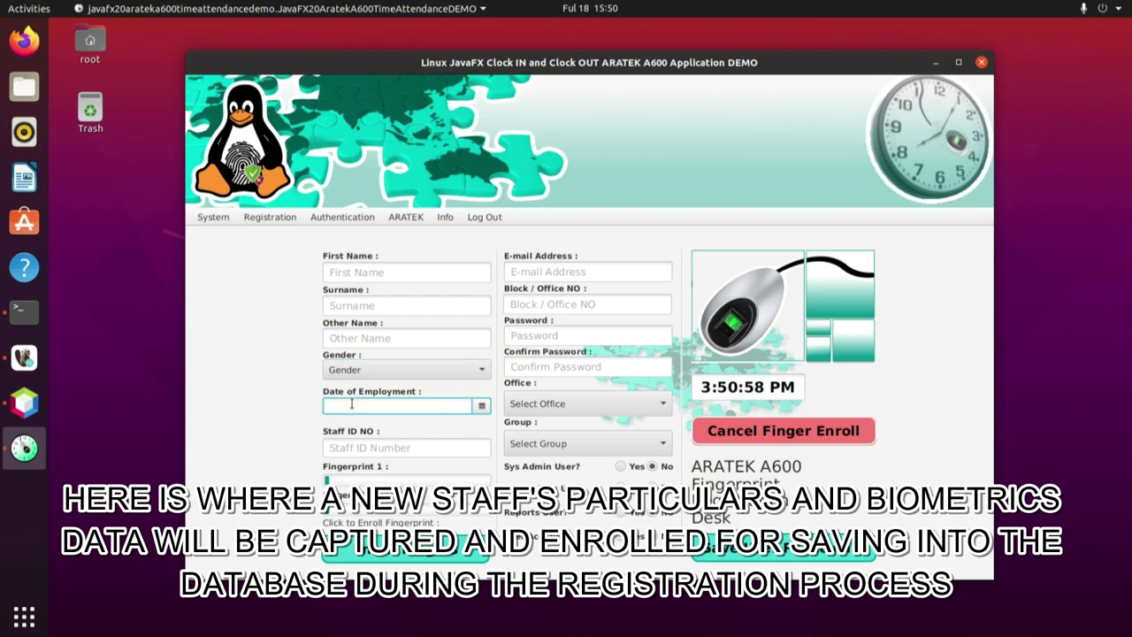
pyautogui.click(352, 448)
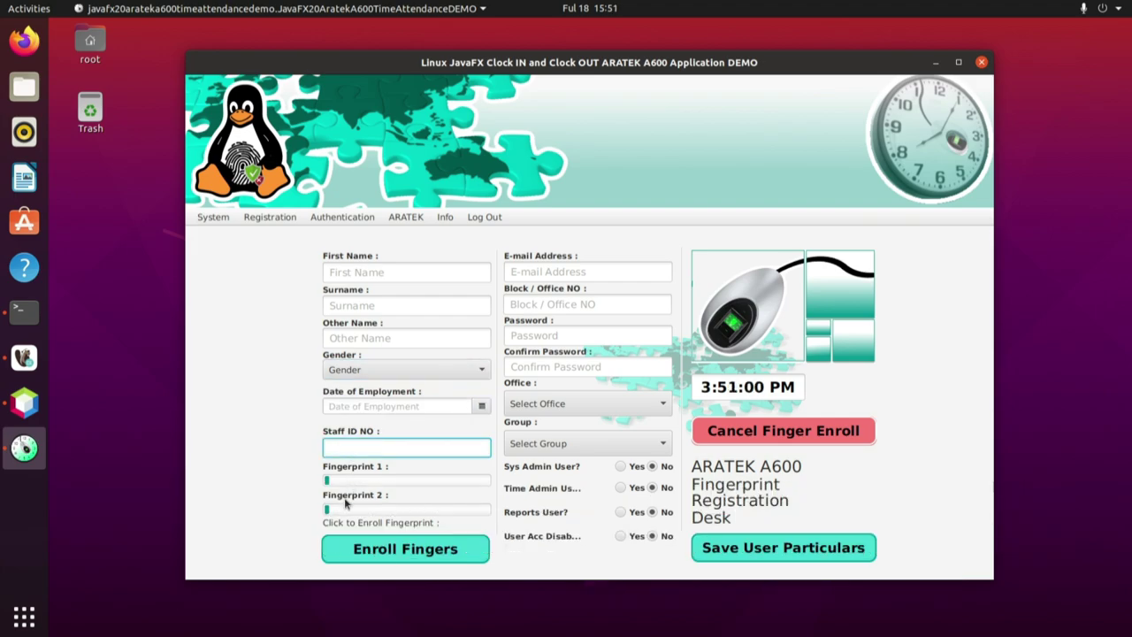
# Check the e-mail, block/office, password and confirm password fields and the Office and Group lists.
pyautogui.click(533, 268)
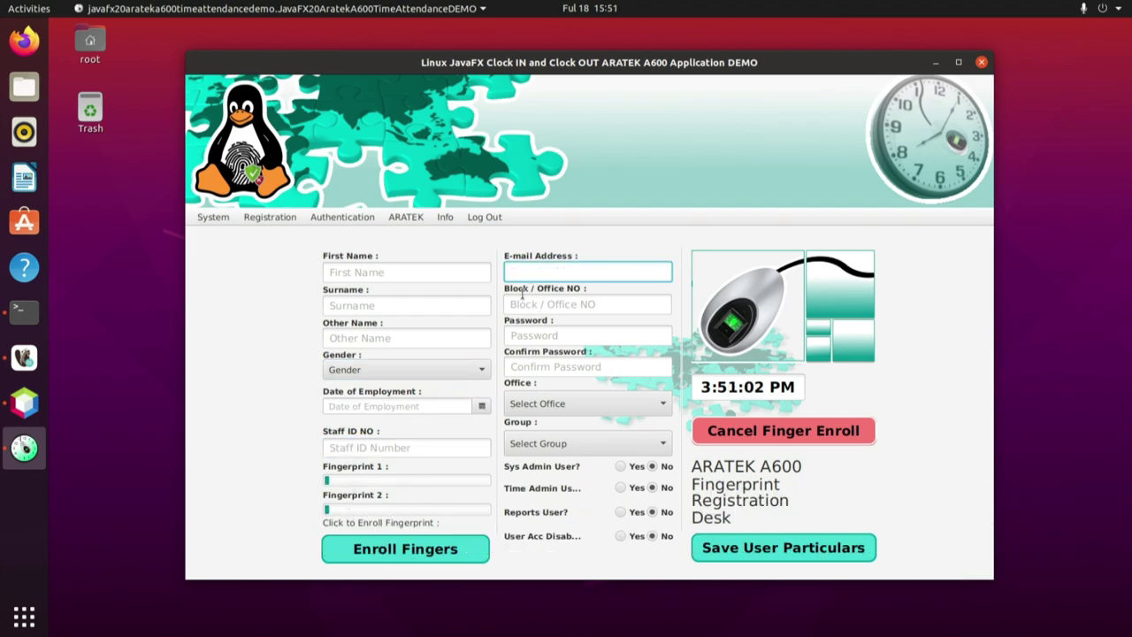
pyautogui.click(522, 299)
pyautogui.click(541, 335)
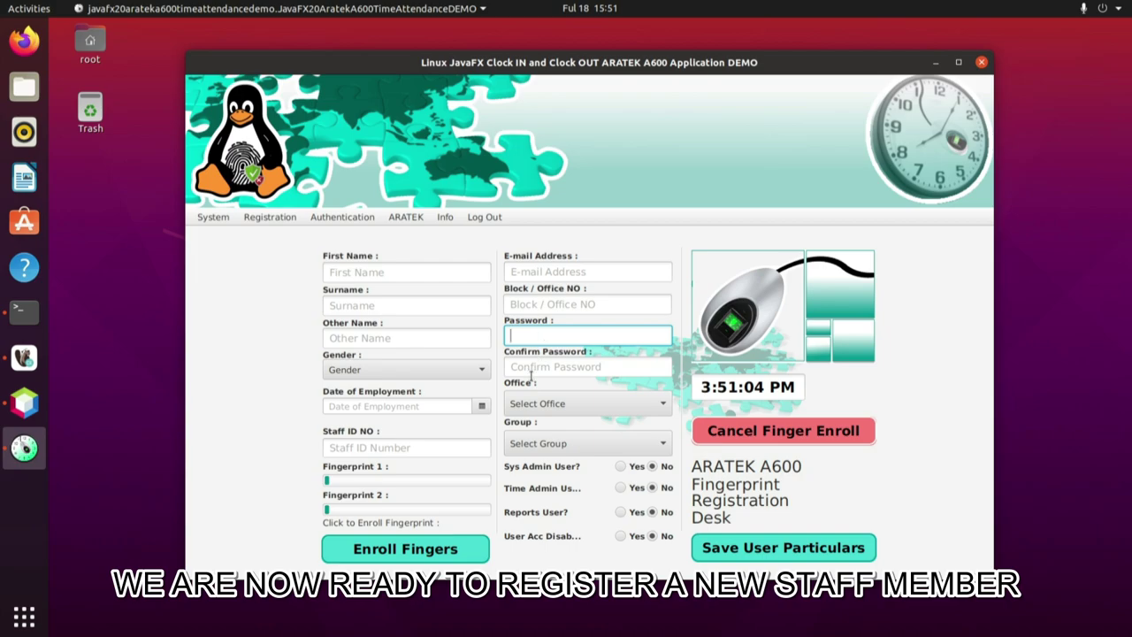
pyautogui.click(534, 367)
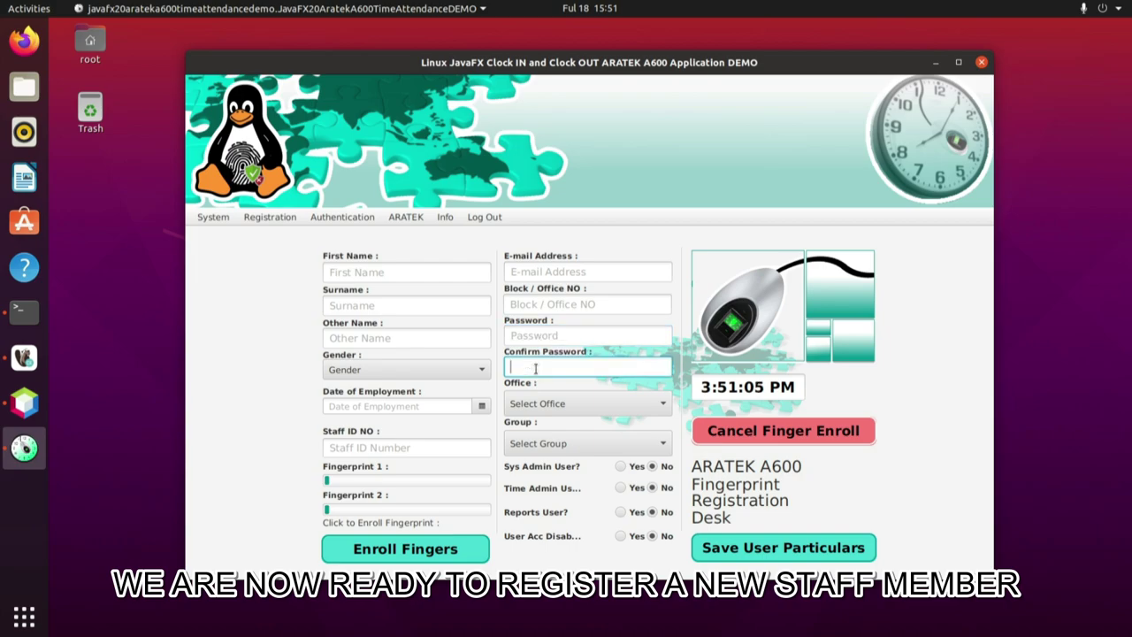
pyautogui.click(550, 410)
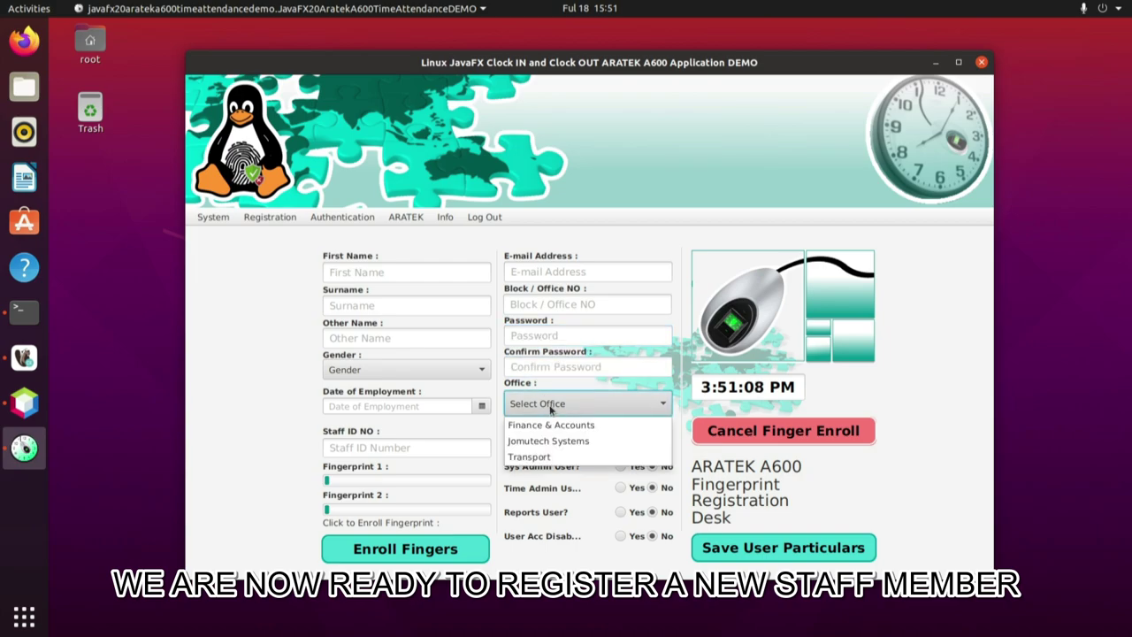
pyautogui.click(551, 407)
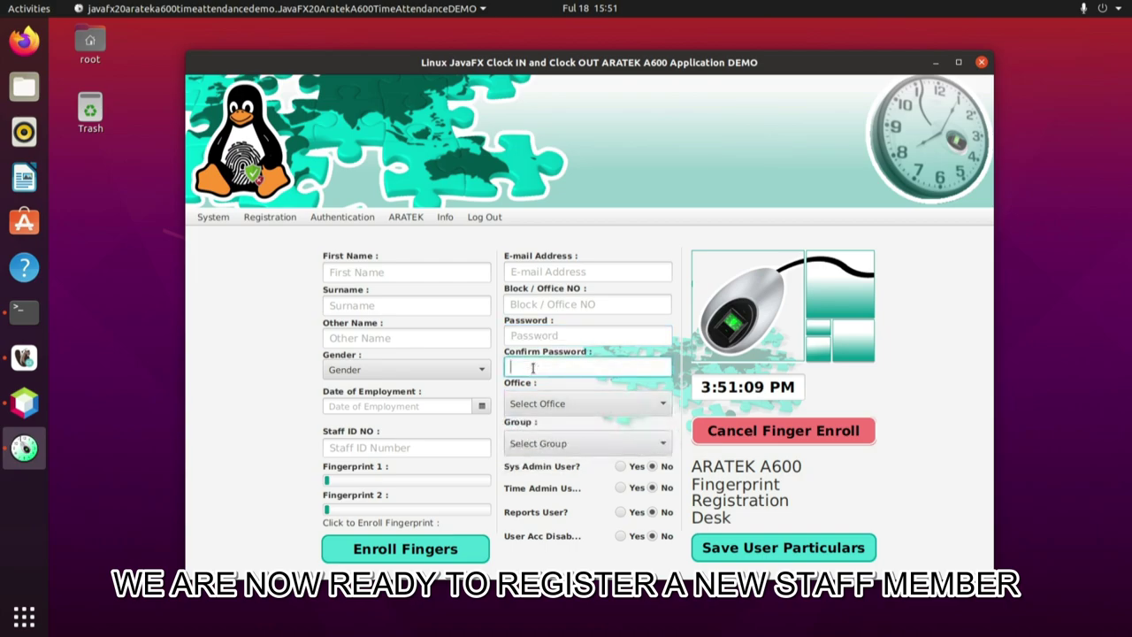
pyautogui.click(548, 446)
pyautogui.click(532, 383)
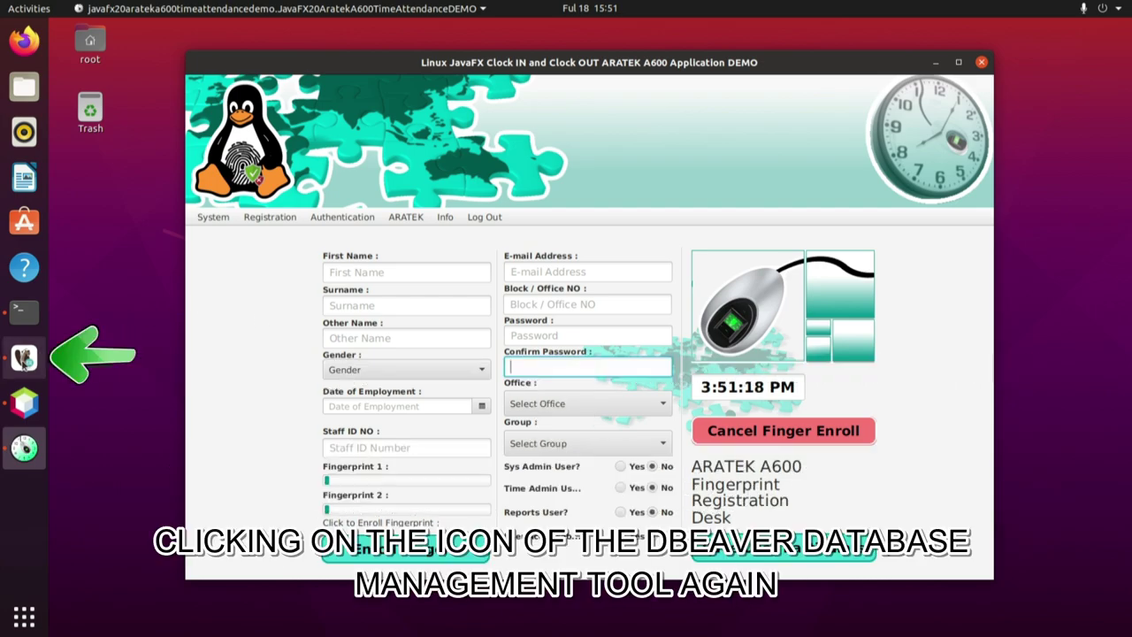
pyautogui.click(24, 357)
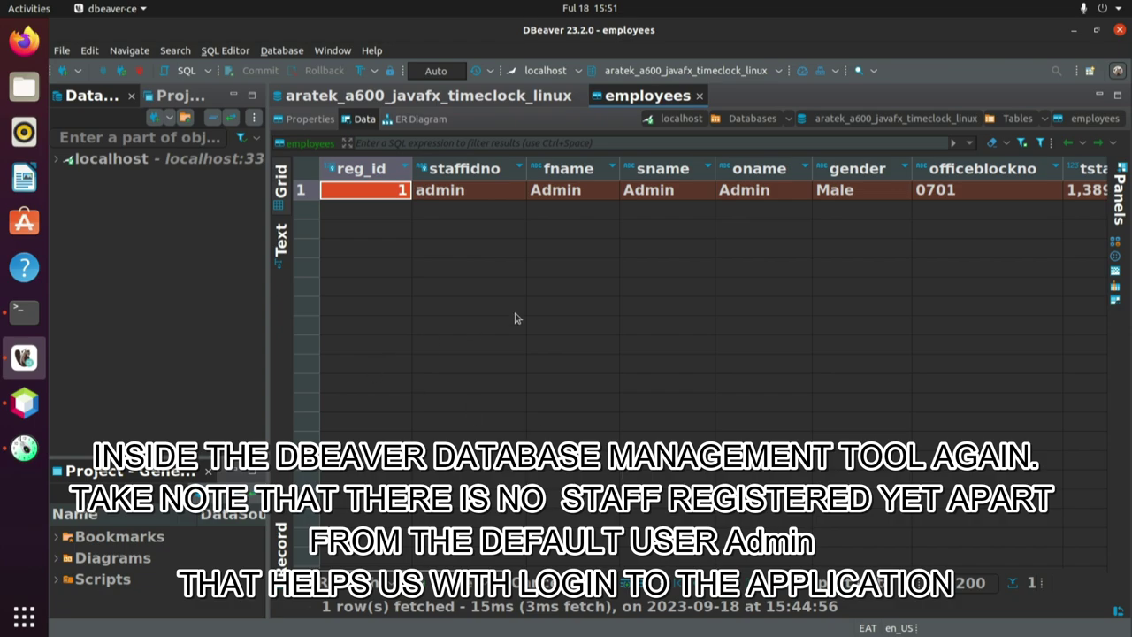
pyautogui.click(1075, 31)
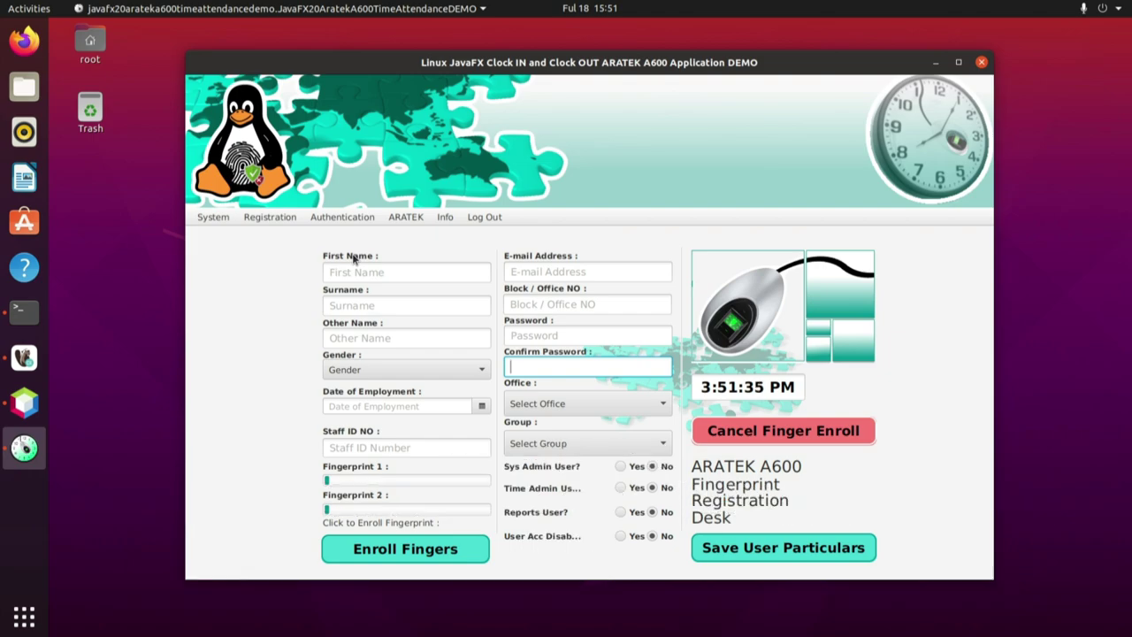
# Attempt a save to flag required fields, then enter the staff member's first name, surname and other name.
pyautogui.click(783, 550)
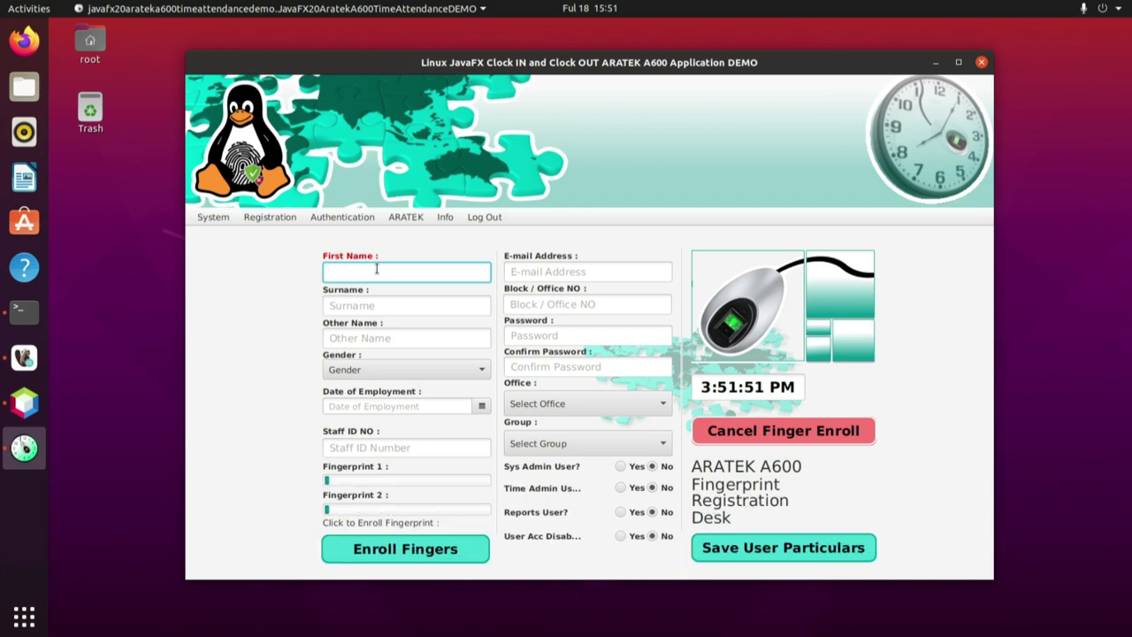
pyautogui.press('Tab')
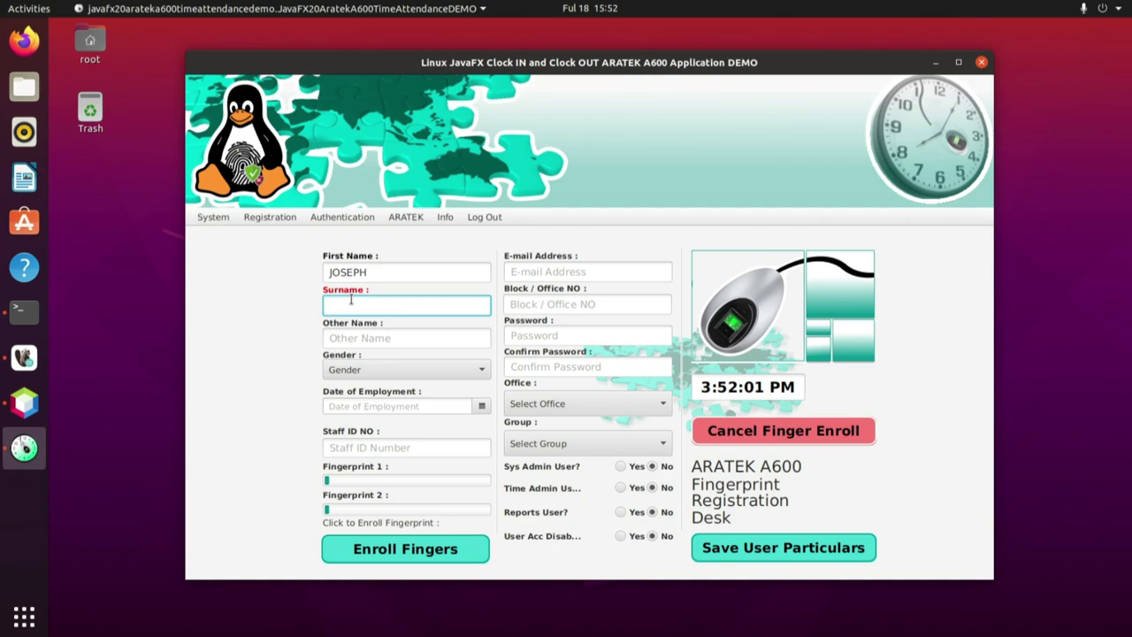
pyautogui.press('Tab')
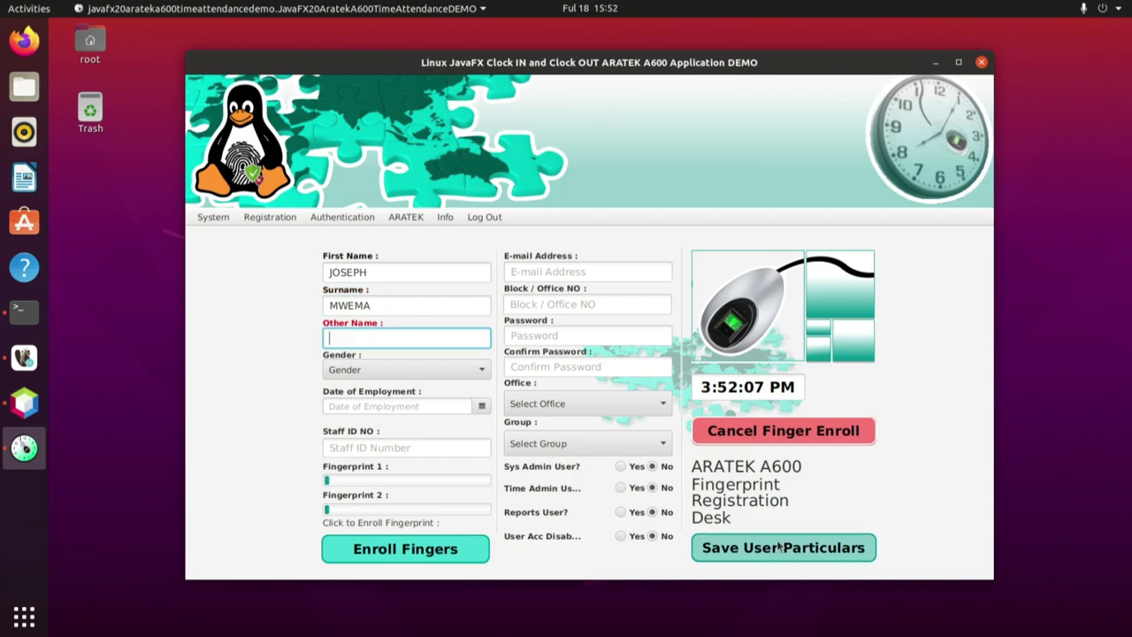
pyautogui.write('Bruh')
# Attempt saving again to flag Gender, then set Gender to Male.
pyautogui.click(777, 546)
pyautogui.click(777, 547)
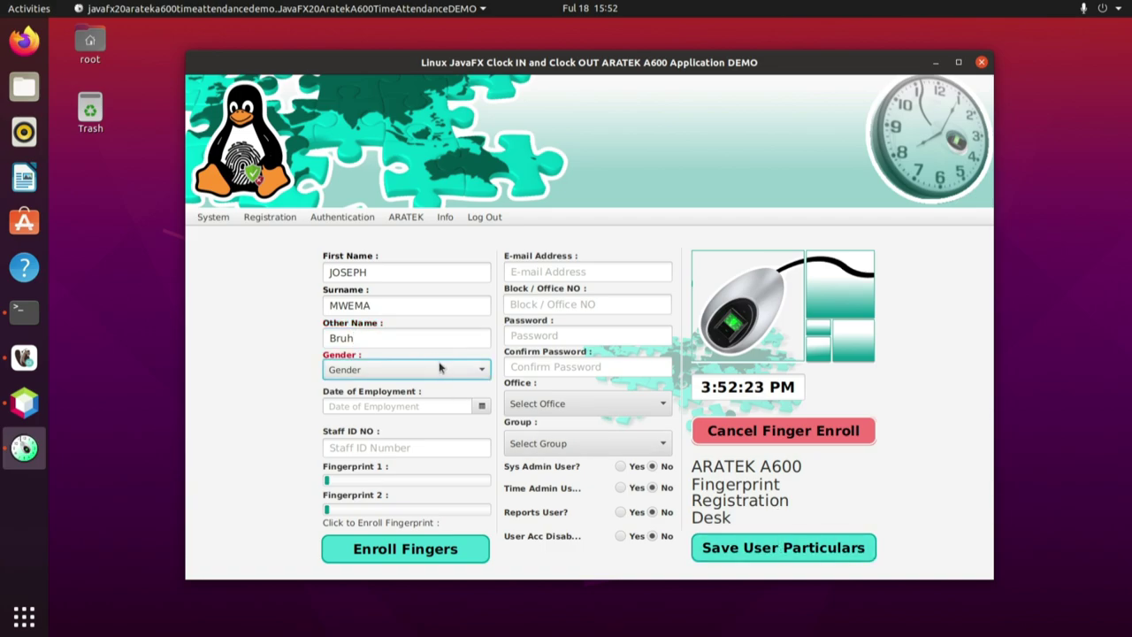
pyautogui.click(445, 371)
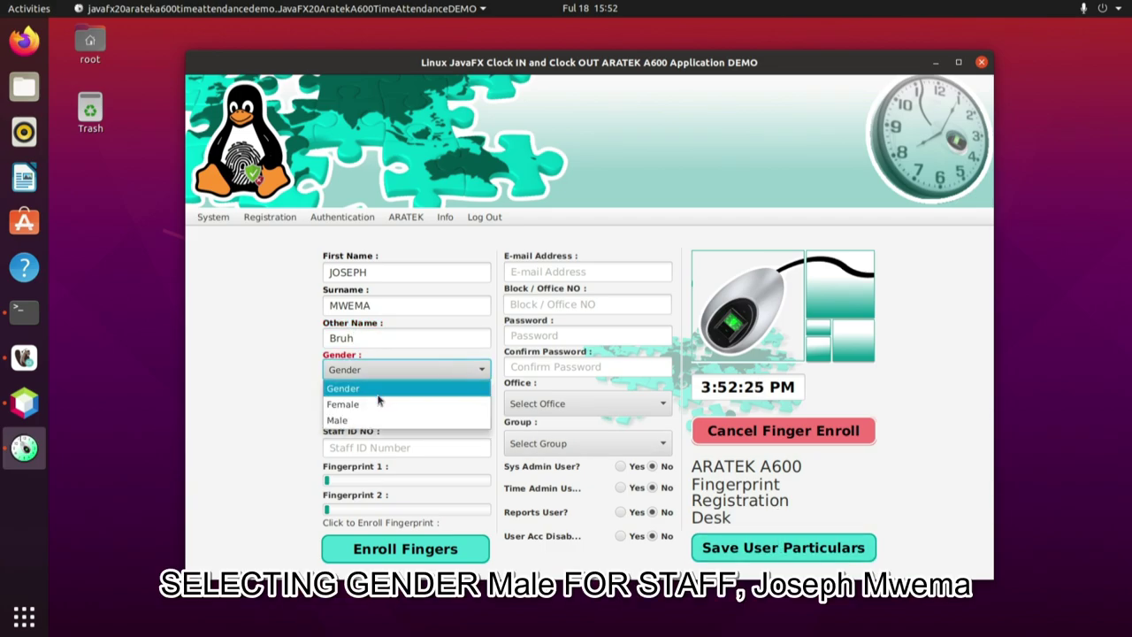
pyautogui.click(344, 422)
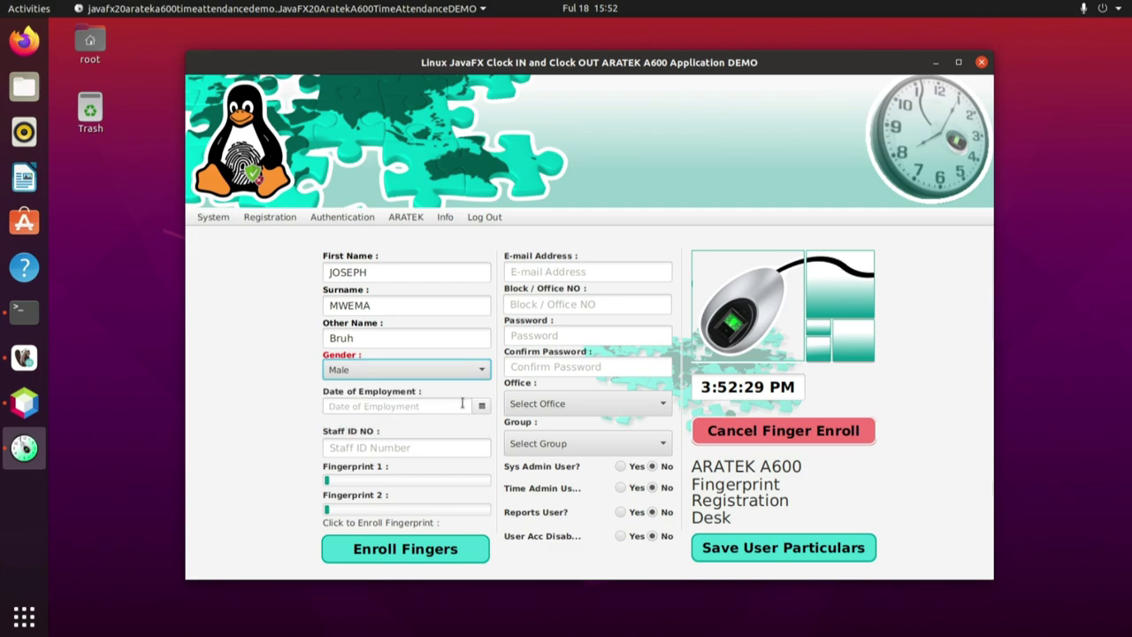
# Set the date of employment to 1/20/2020 using the date picker.
pyautogui.click(461, 405)
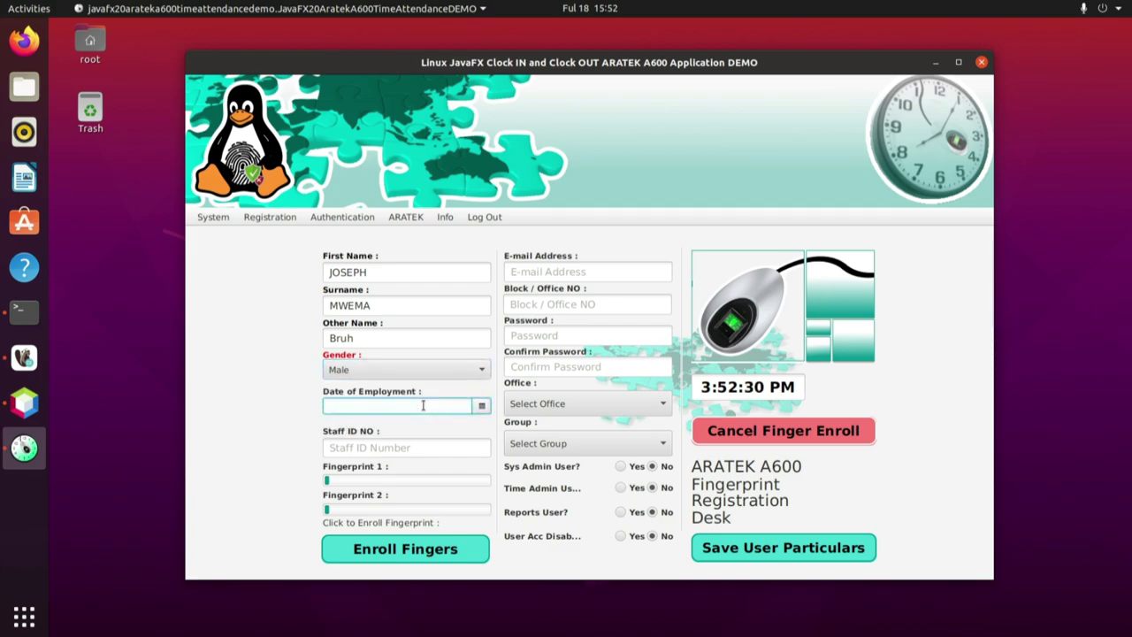
pyautogui.click(482, 405)
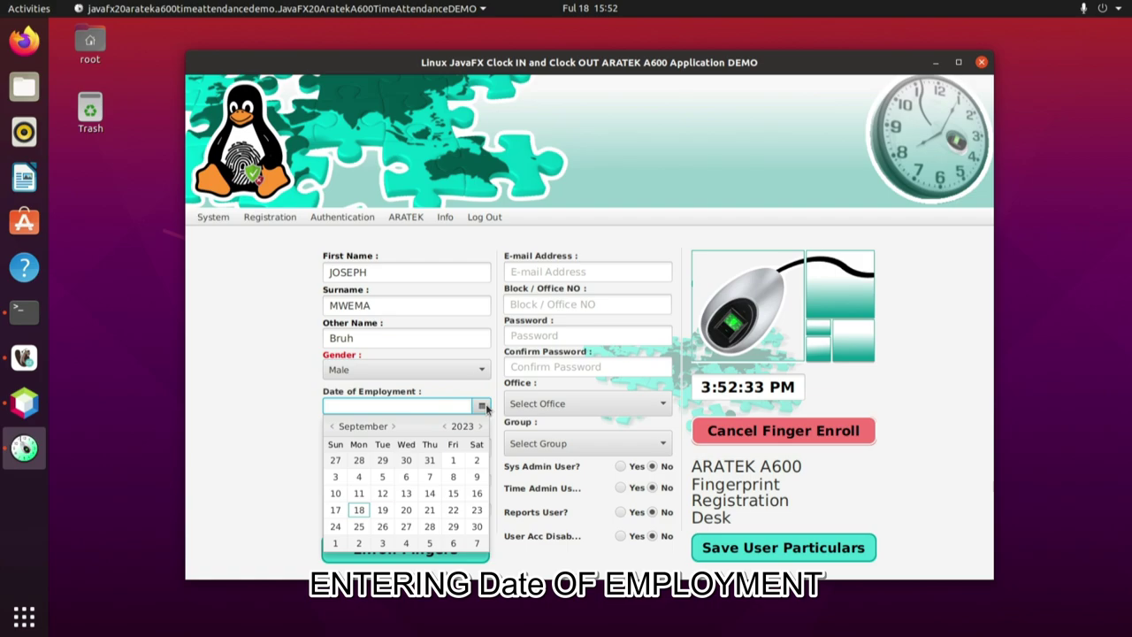
pyautogui.click(445, 426)
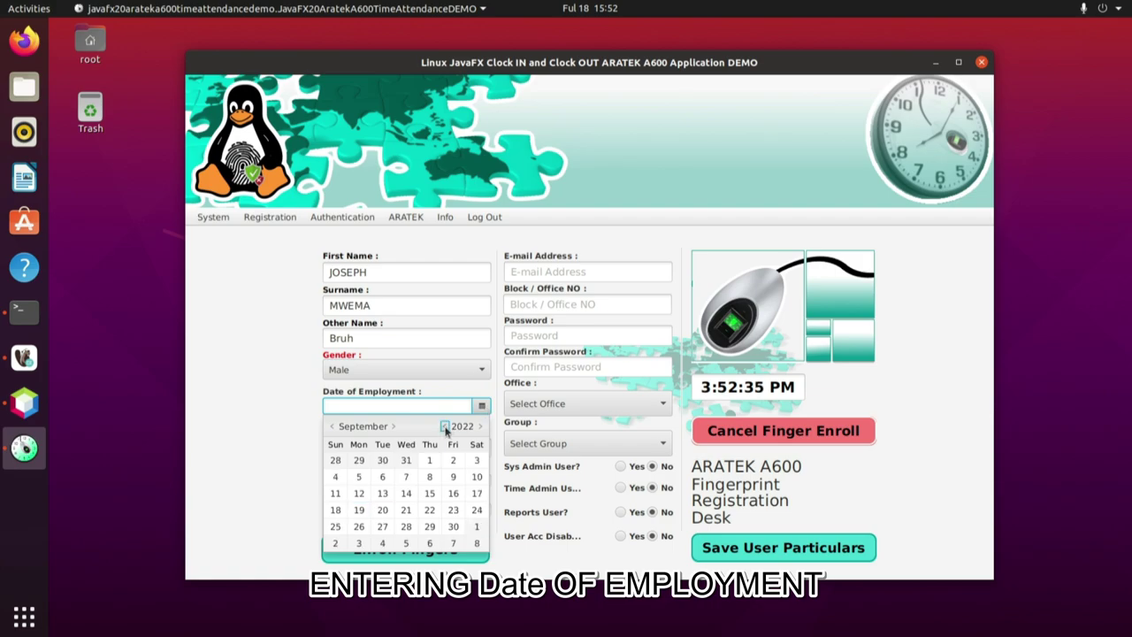
pyautogui.click(444, 426)
pyautogui.click(444, 426)
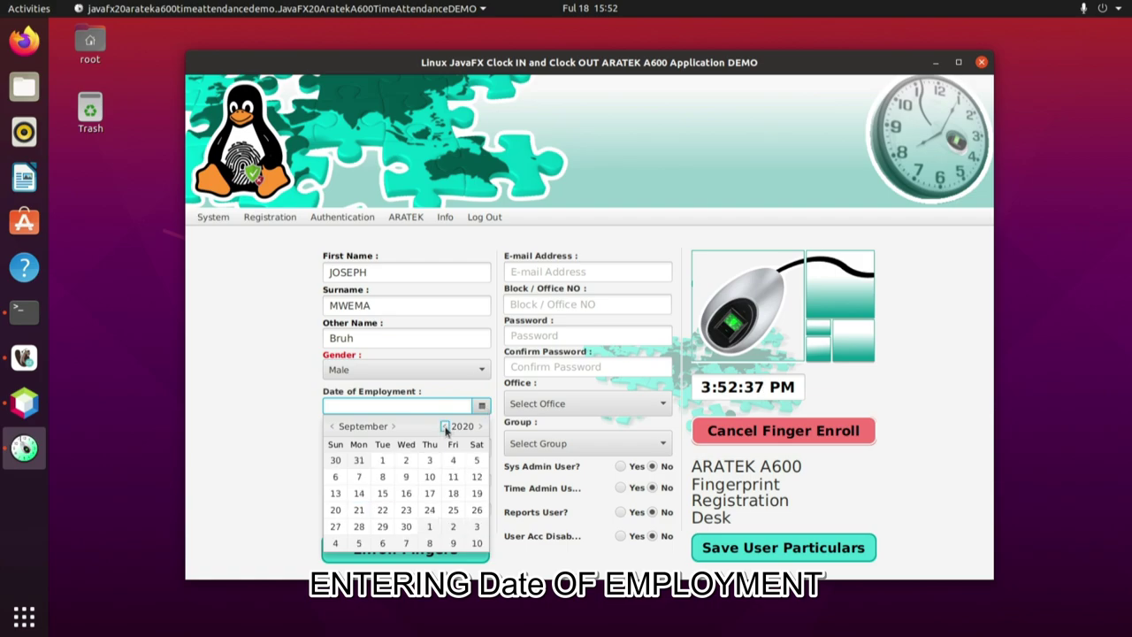
pyautogui.click(333, 427)
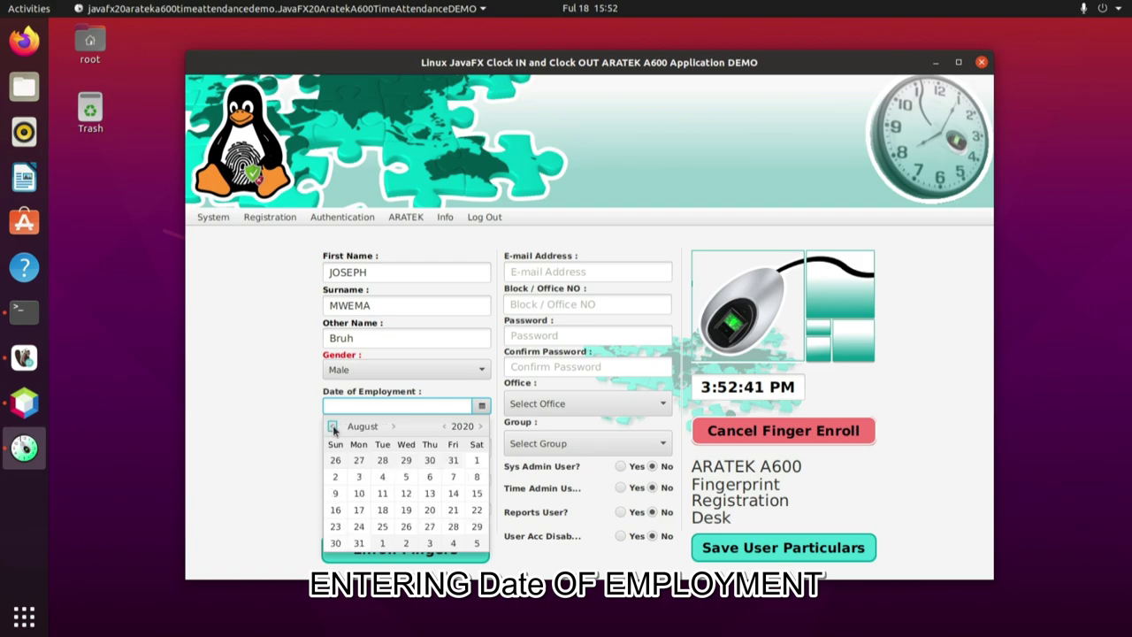
pyautogui.click(333, 427)
pyautogui.click(334, 427)
pyautogui.click(334, 427)
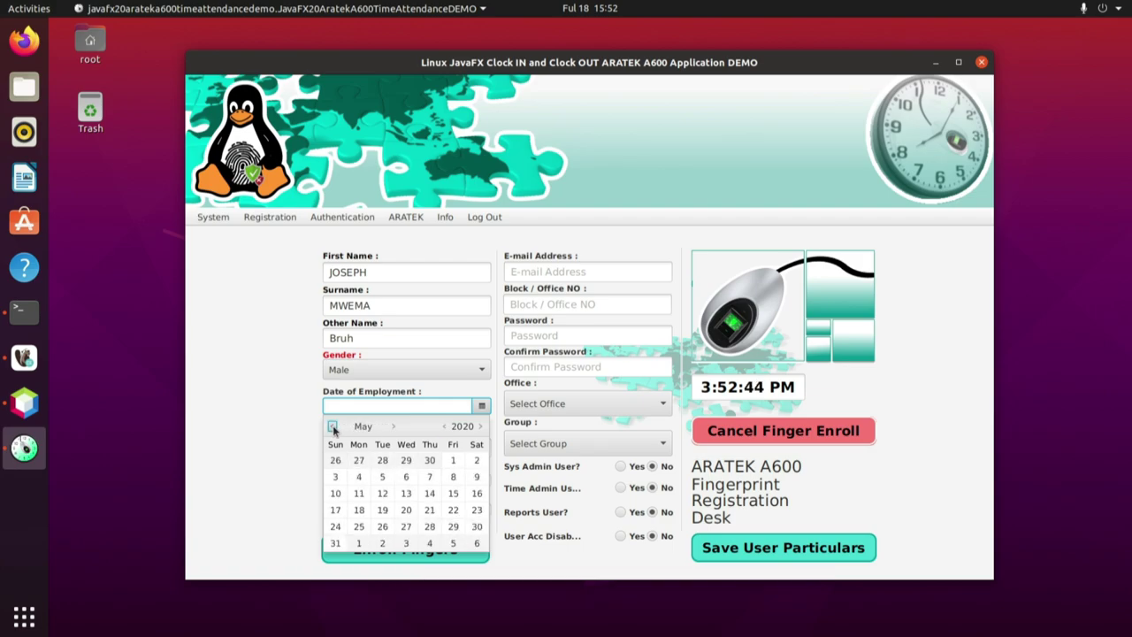
pyautogui.click(333, 427)
pyautogui.click(333, 427)
pyautogui.click(334, 427)
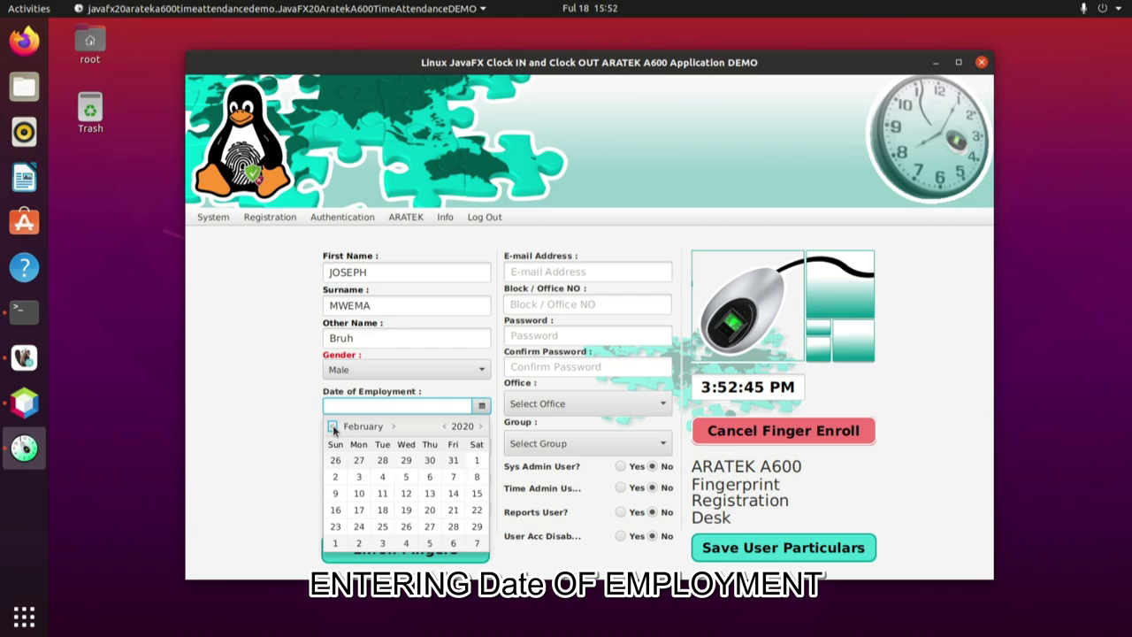
pyautogui.click(334, 427)
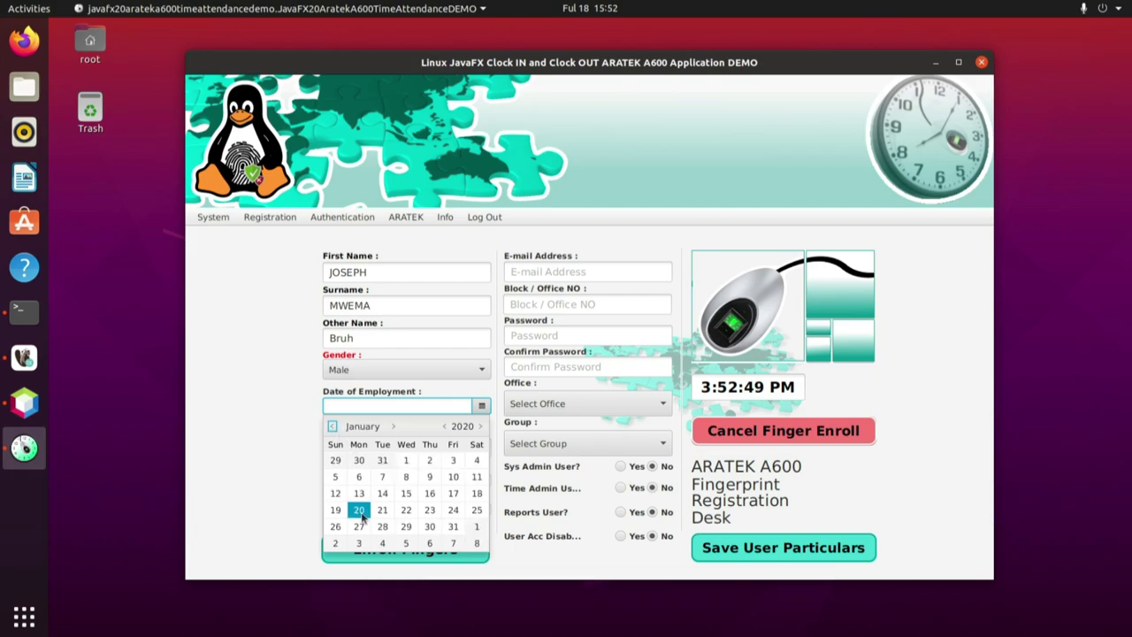
pyautogui.click(360, 512)
# Enter the staff member's ID in the Staff ID NO field.
pyautogui.click(363, 448)
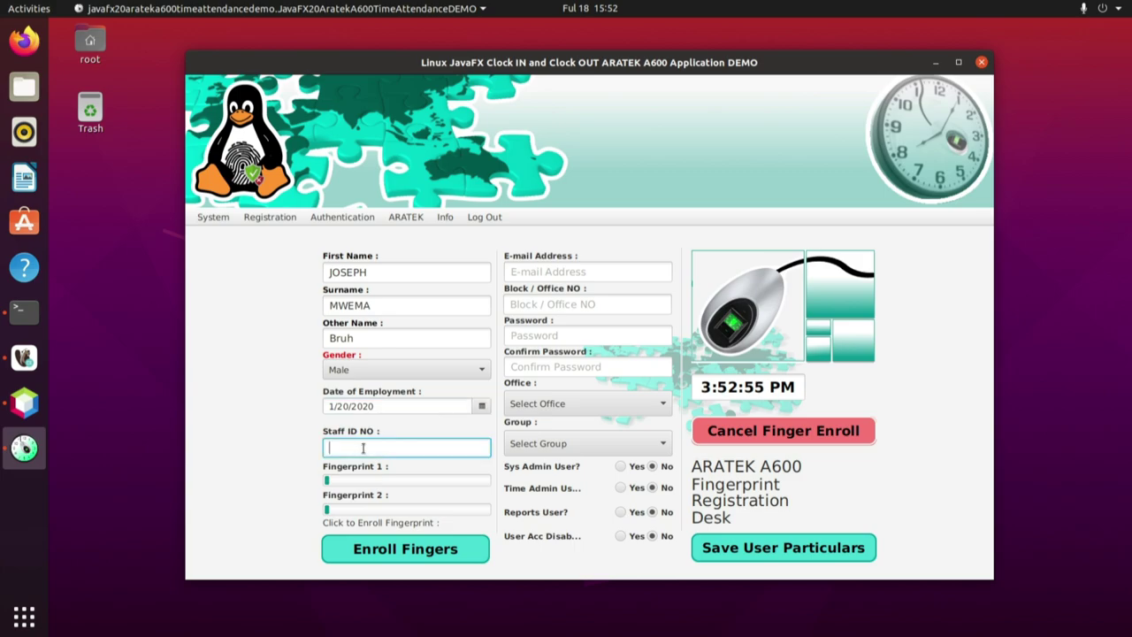
pyautogui.write('ID')
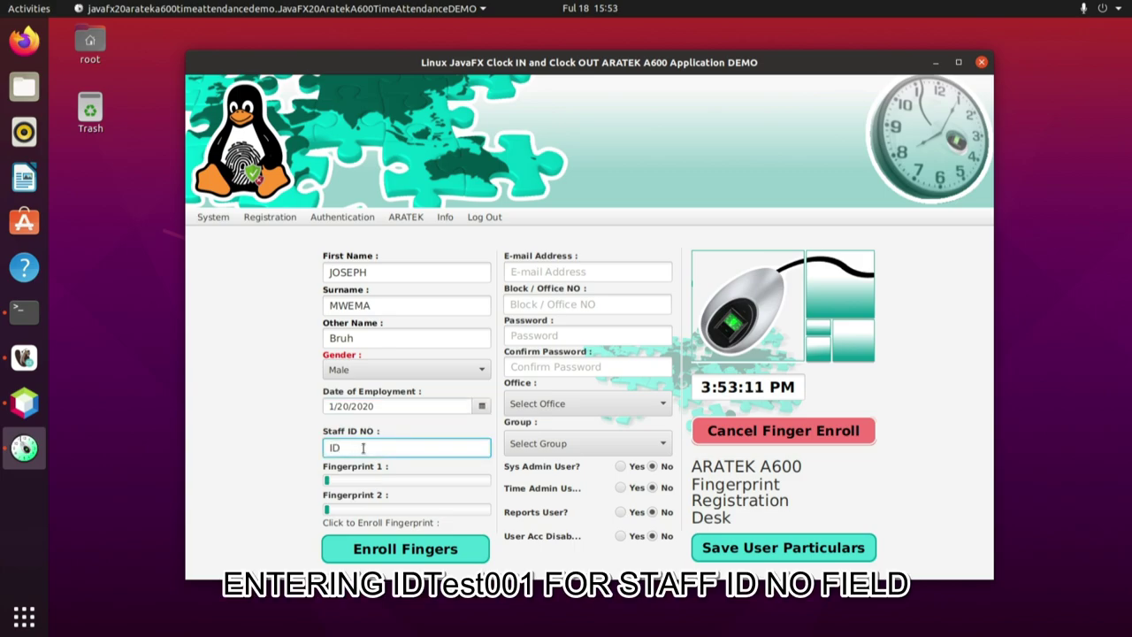
pyautogui.write('Test001')
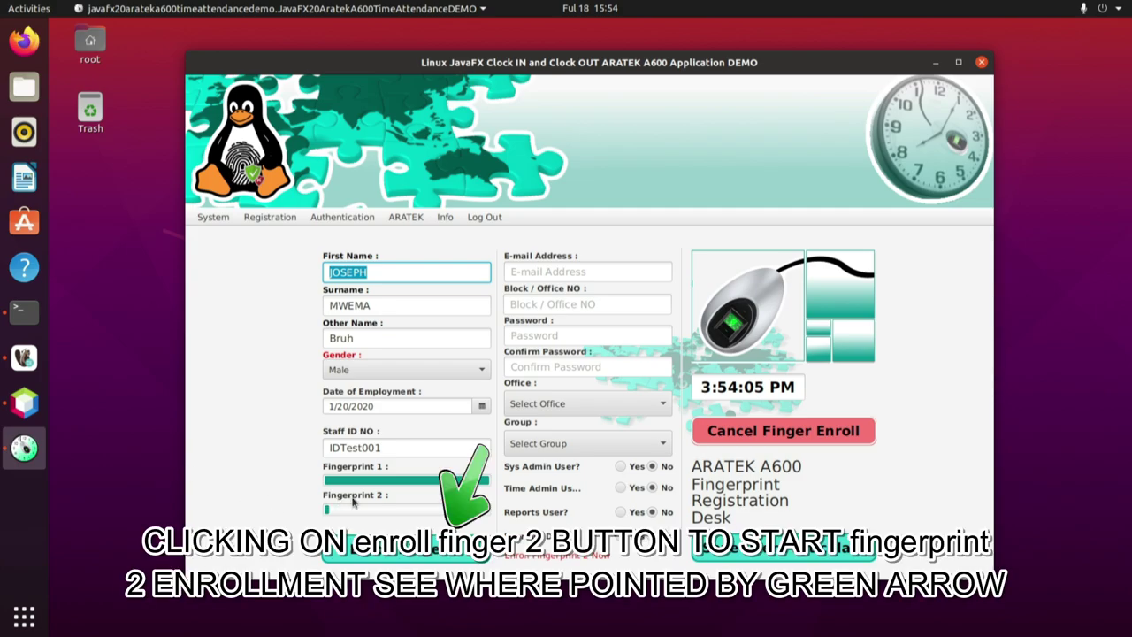
# Enroll the second fingerprint by scanning it on the A600 reader.
pyautogui.click(411, 550)
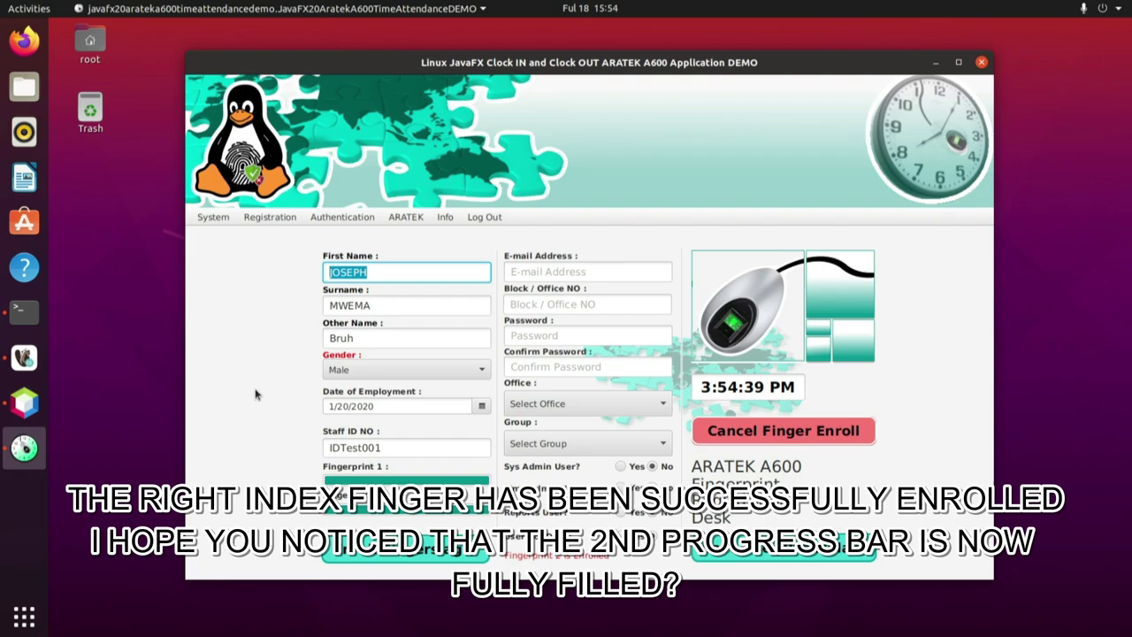
pyautogui.click(540, 269)
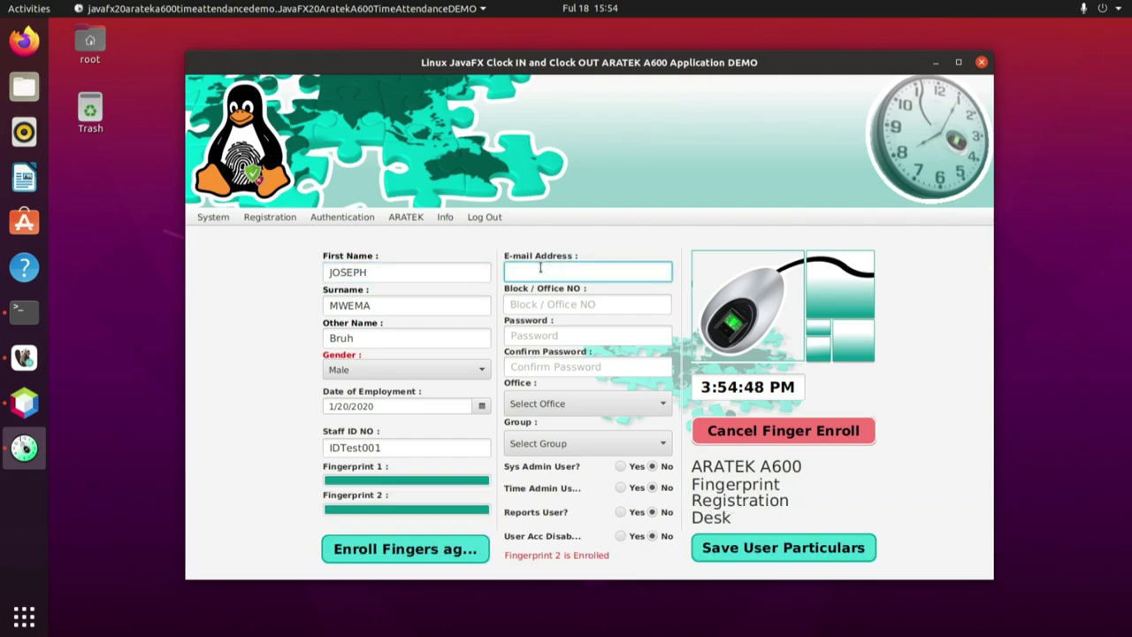
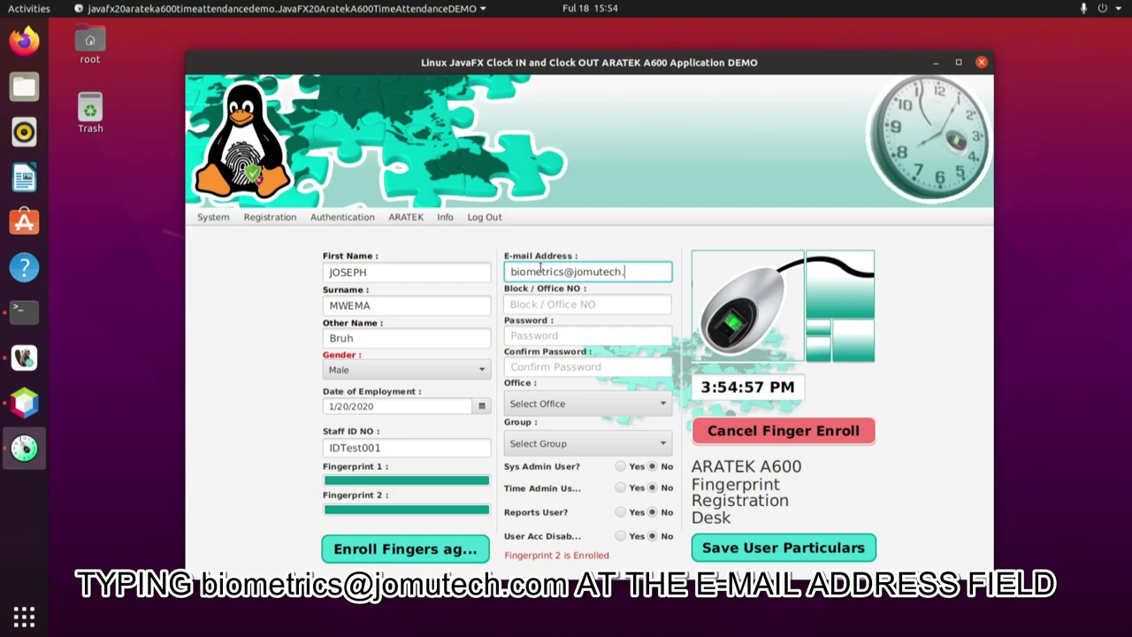
# Fill in the e-mail address, block/office BLK007, and the account password with its confirmation.
pyautogui.click(542, 303)
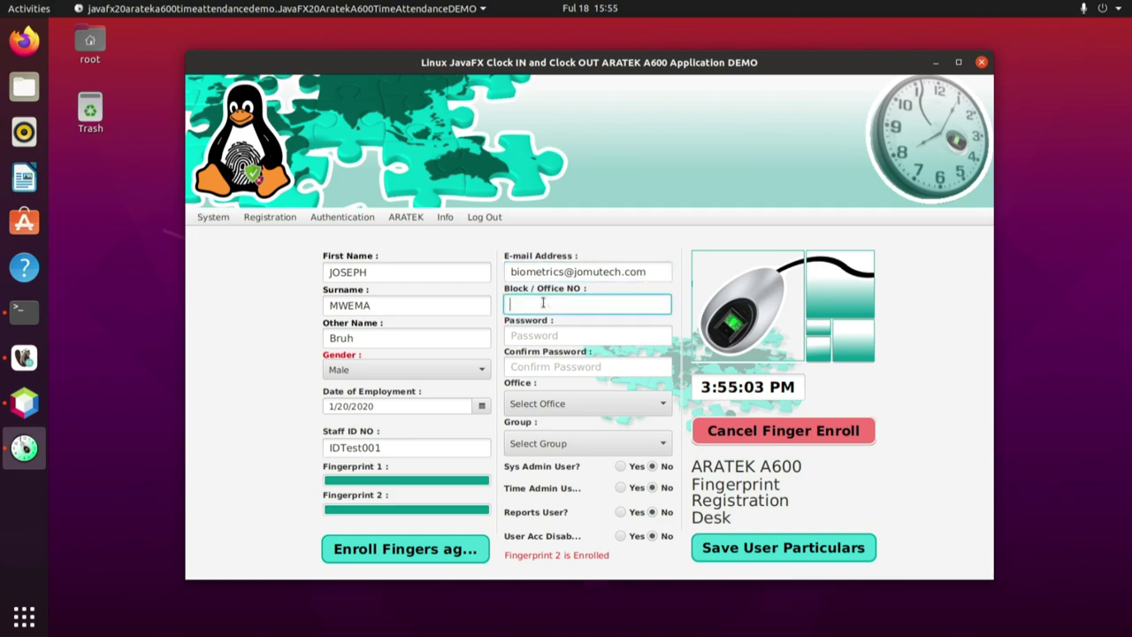
pyautogui.write('BLK')
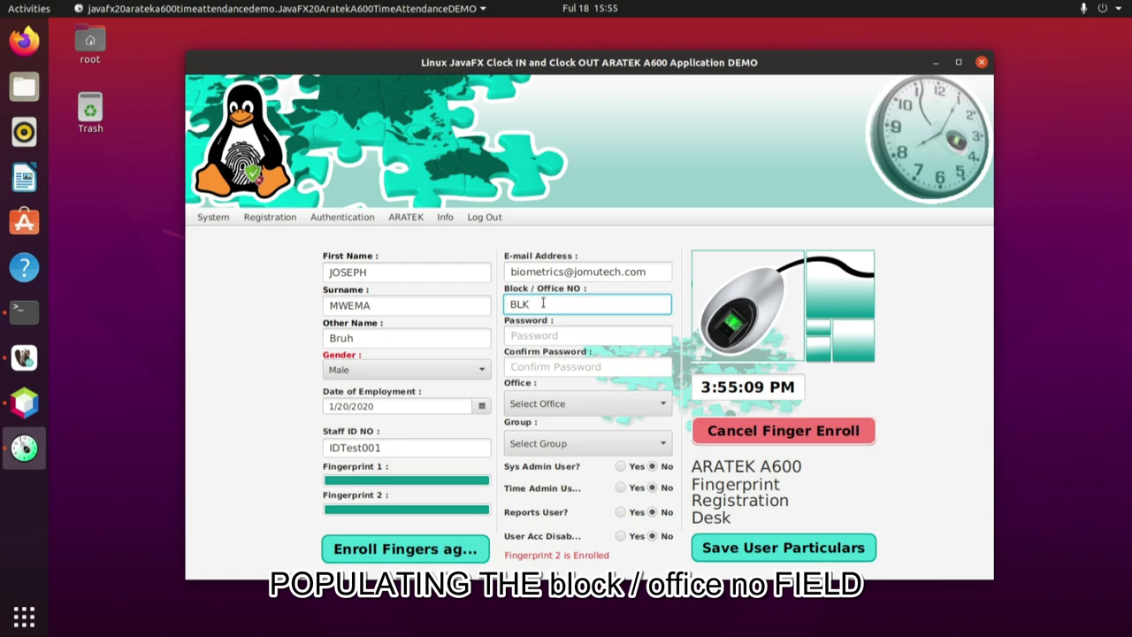
pyautogui.write('007')
pyautogui.click(545, 336)
pyautogui.write('123')
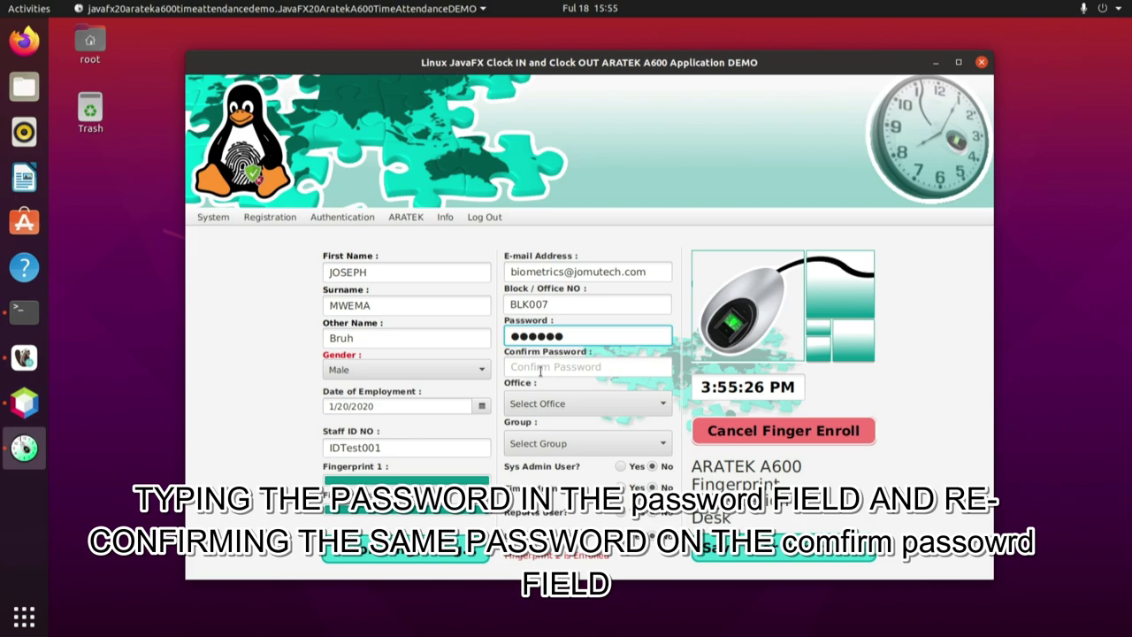
pyautogui.click(541, 367)
pyautogui.write('123')
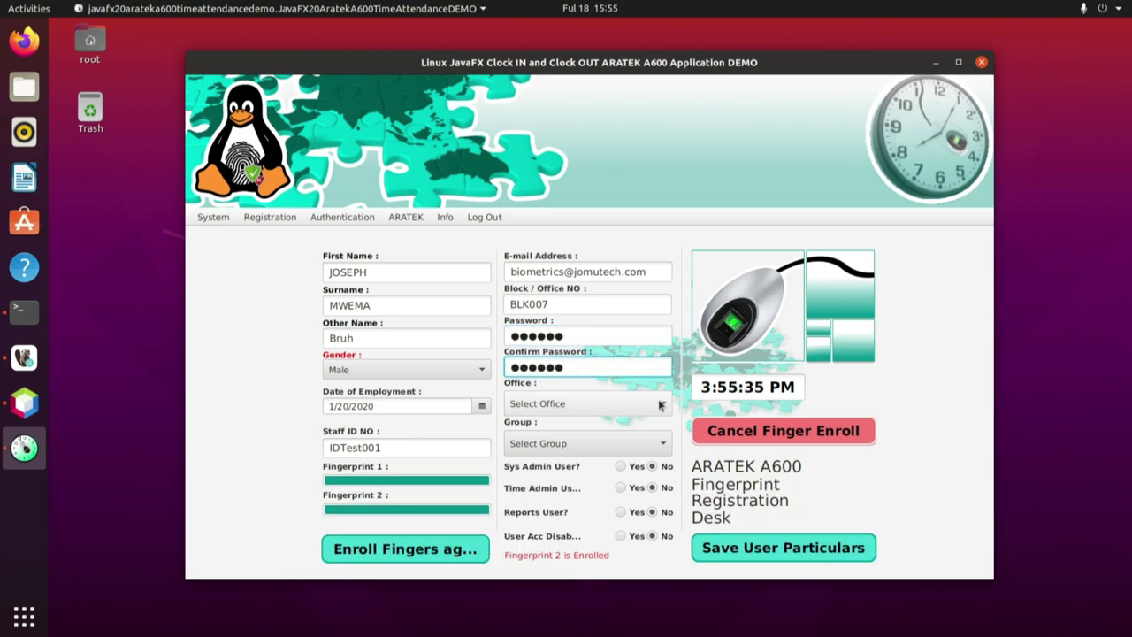
# Assign office Jomutech Systems and group Biometrics Engineer, and set Sys Admin, Time Admin and Reports to Yes.
pyautogui.click(659, 404)
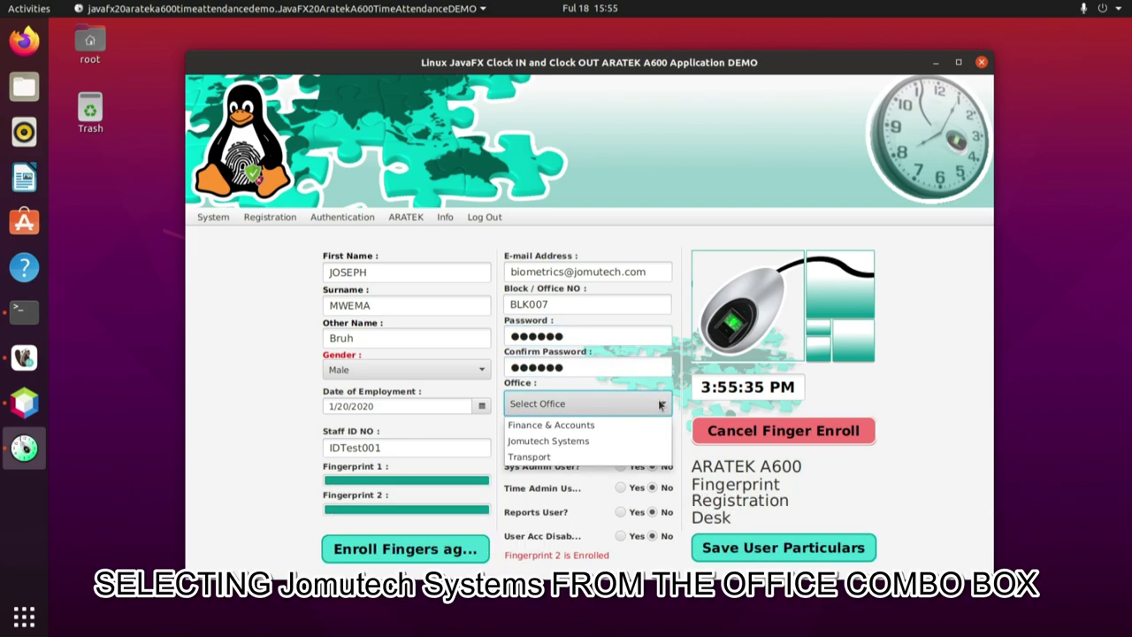
pyautogui.click(565, 441)
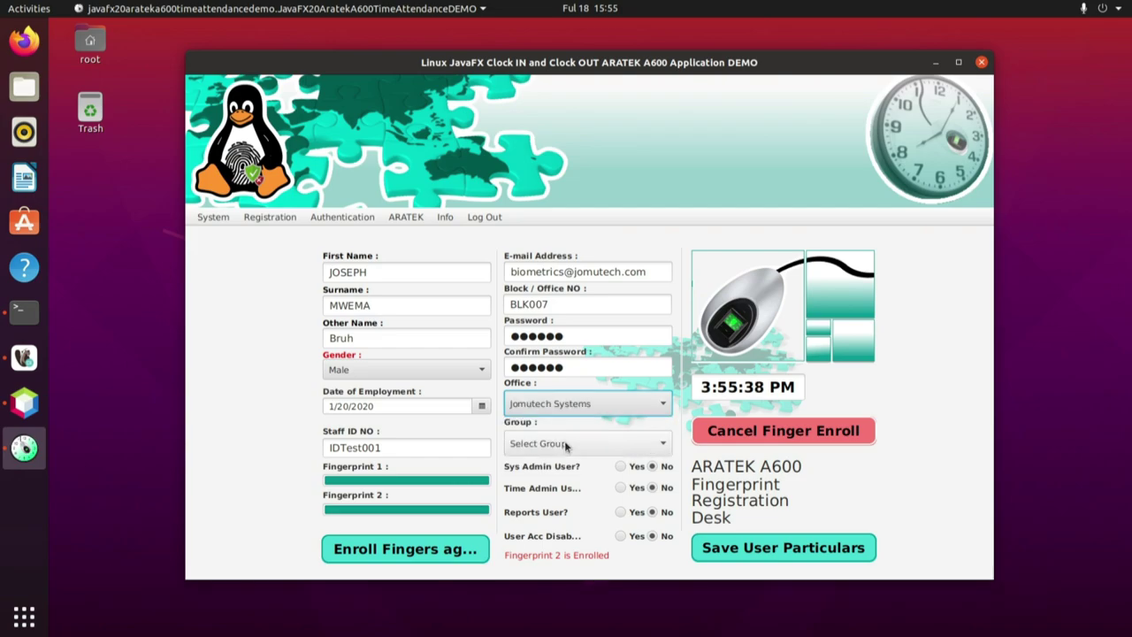
pyautogui.click(657, 444)
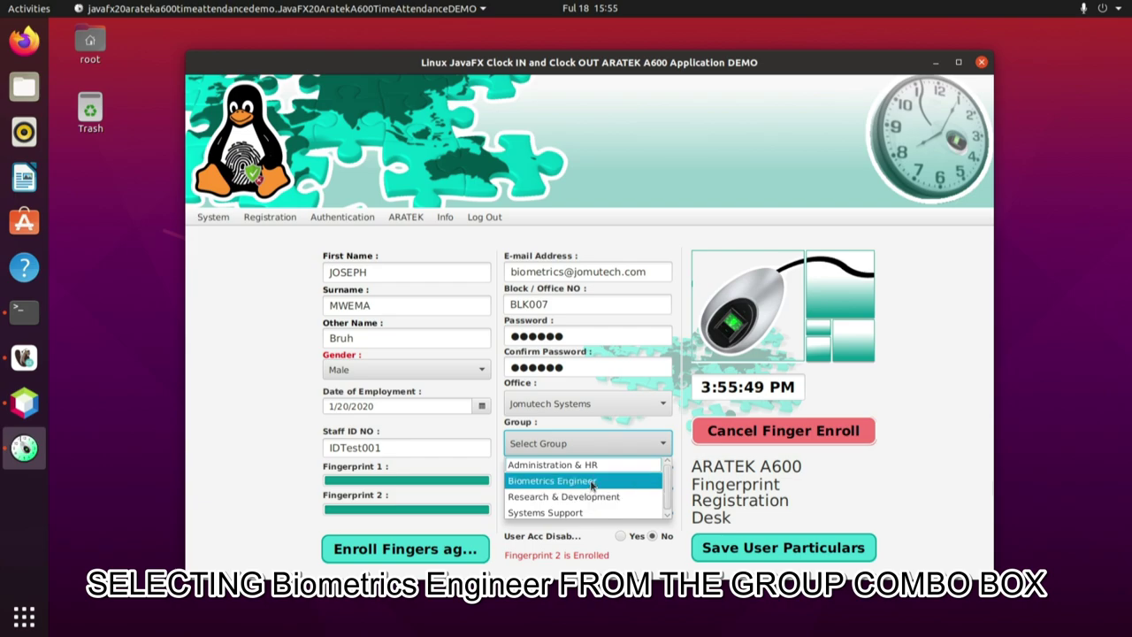
pyautogui.click(592, 484)
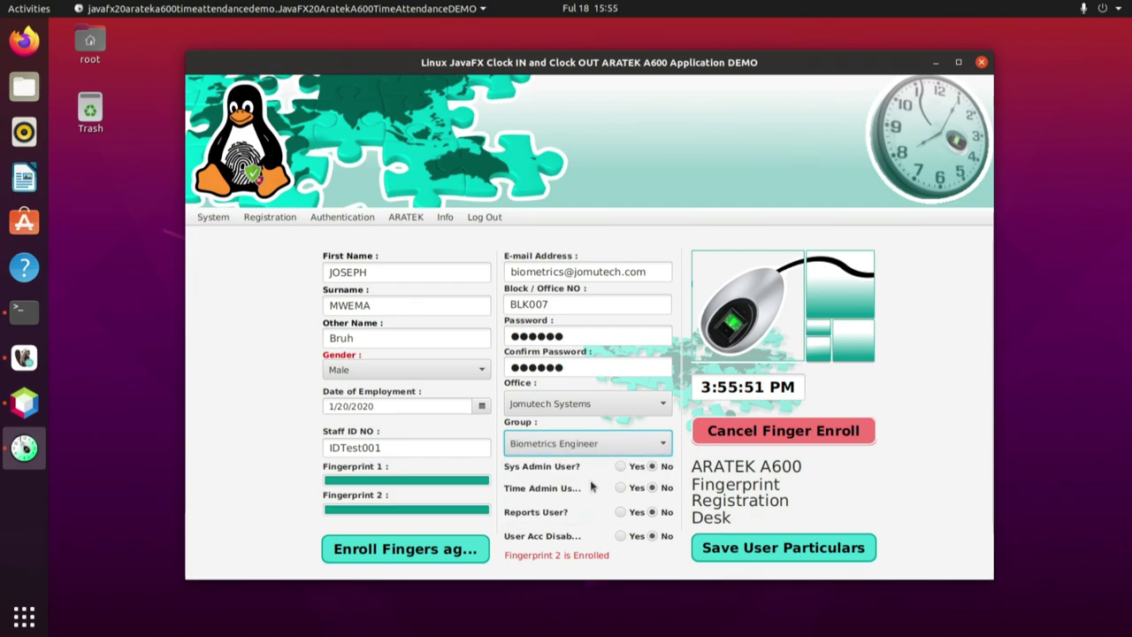
pyautogui.click(621, 467)
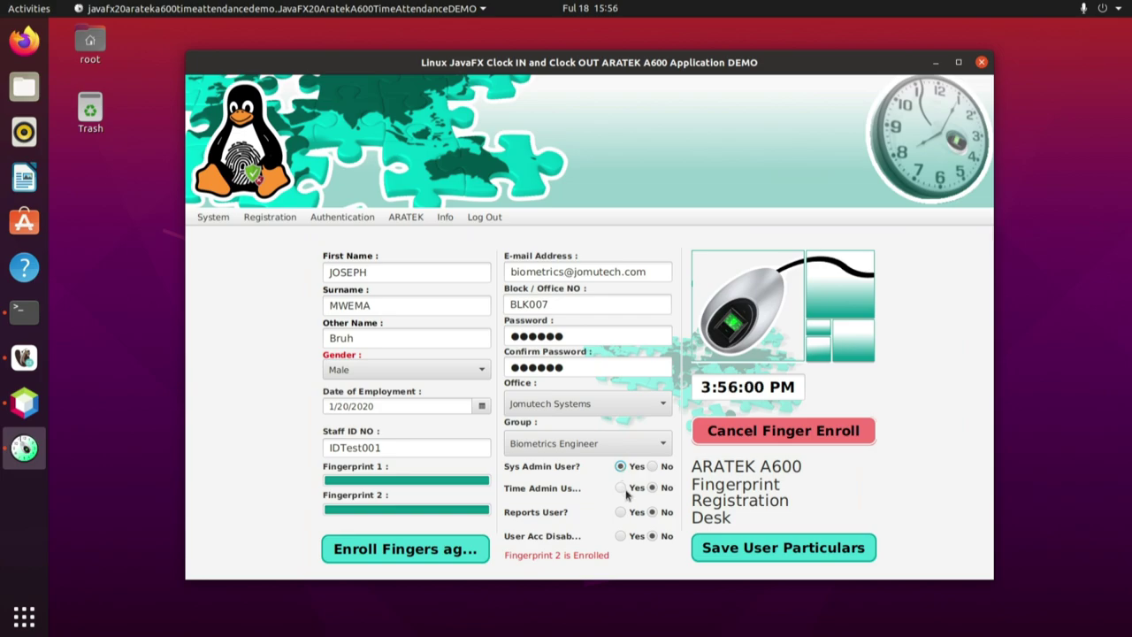
pyautogui.click(621, 488)
pyautogui.click(621, 512)
# Review each particulars field from First Name through Confirm Password.
pyautogui.click(387, 269)
pyautogui.click(394, 307)
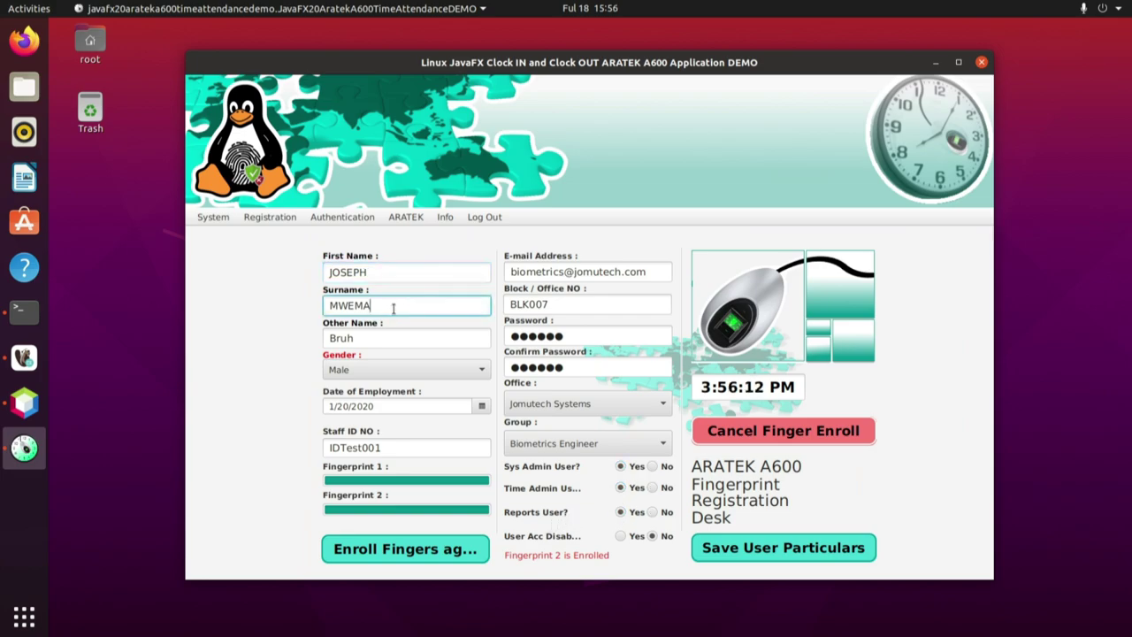
pyautogui.click(365, 338)
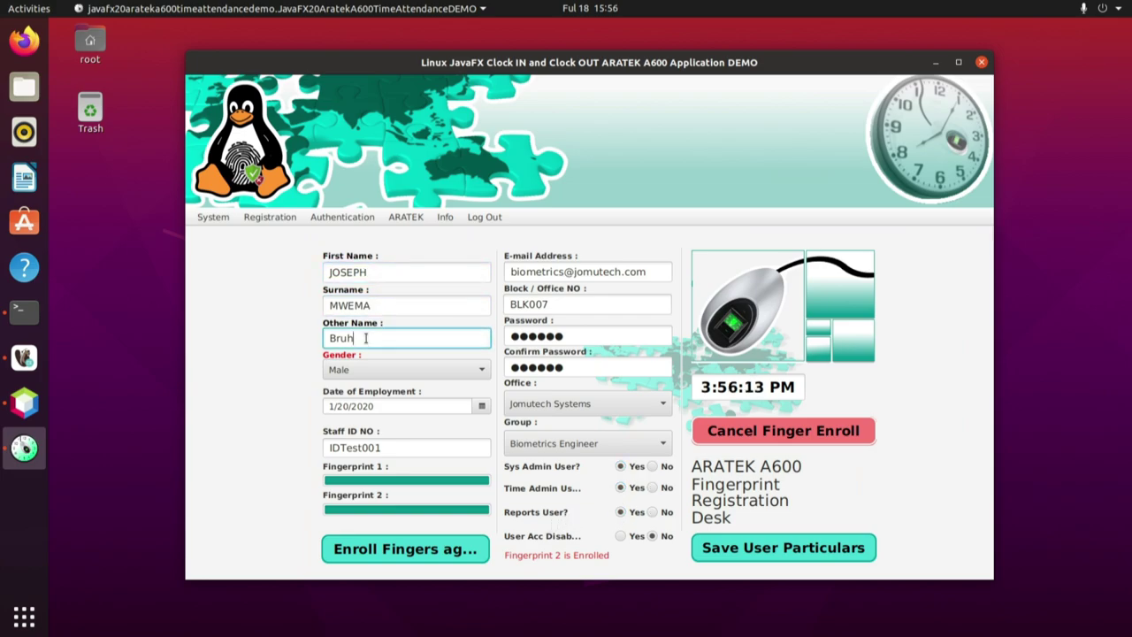
pyautogui.click(387, 406)
pyautogui.click(389, 448)
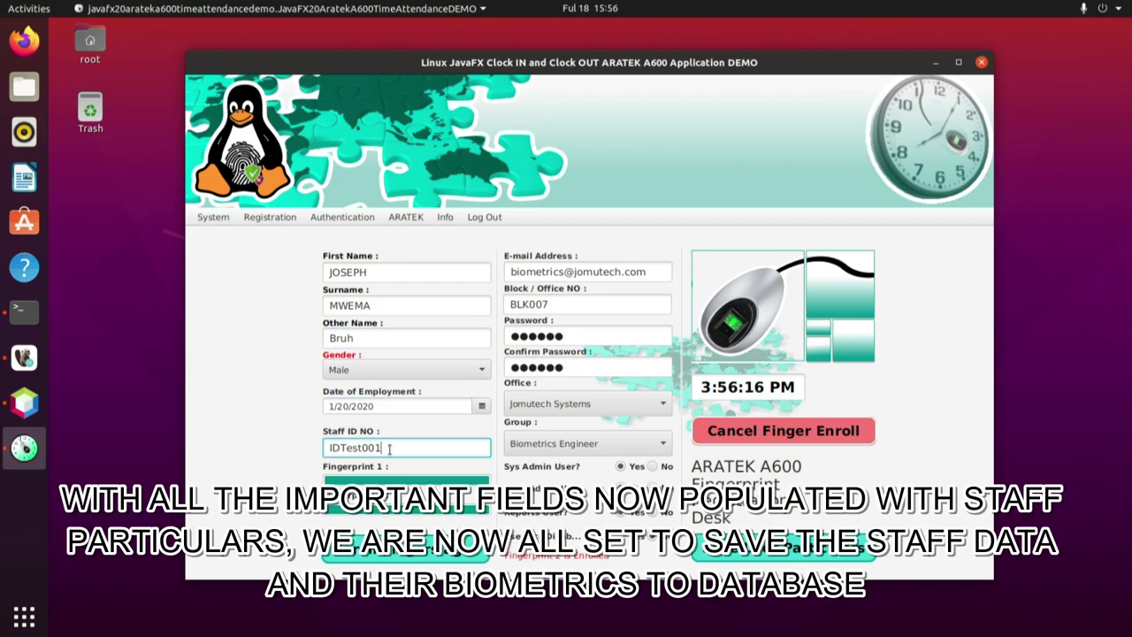
pyautogui.click(656, 270)
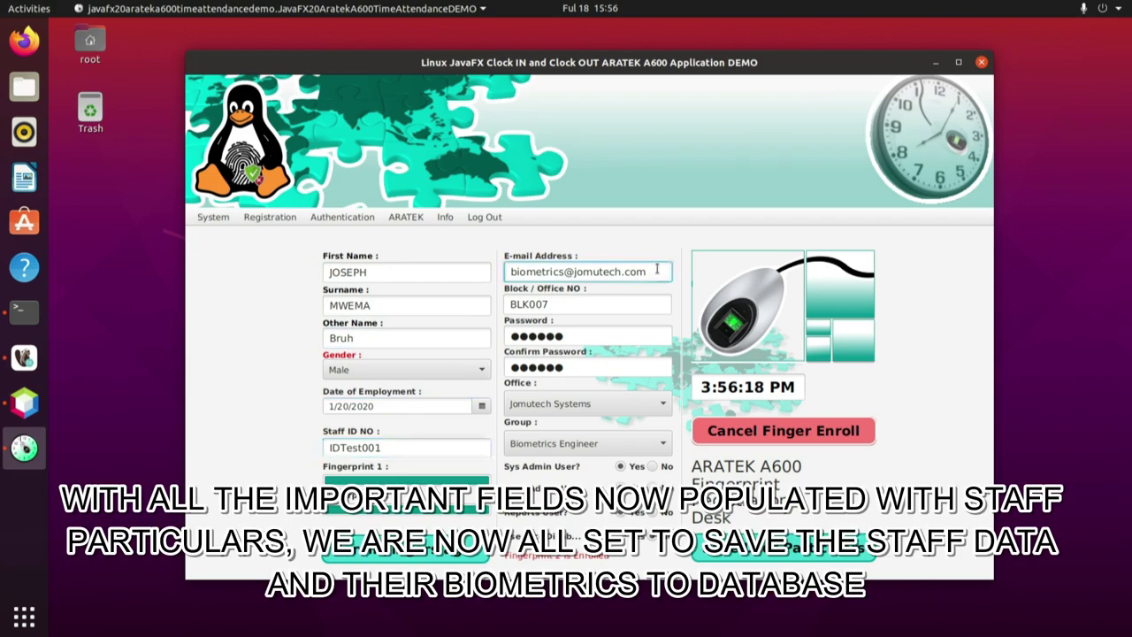
pyautogui.click(591, 306)
pyautogui.click(579, 335)
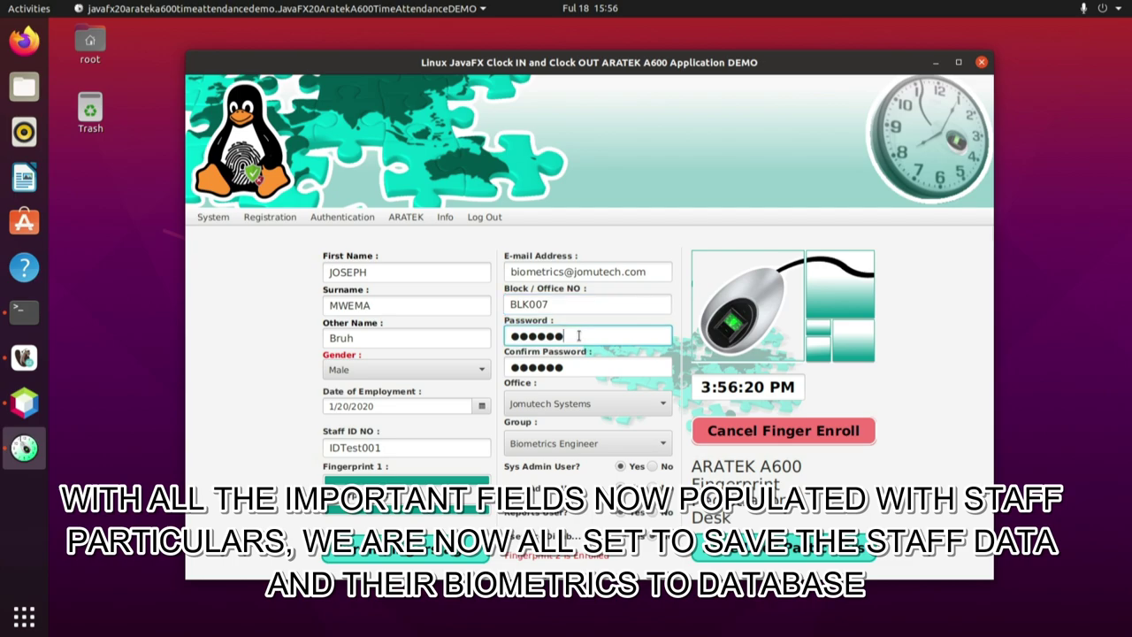
pyautogui.click(570, 367)
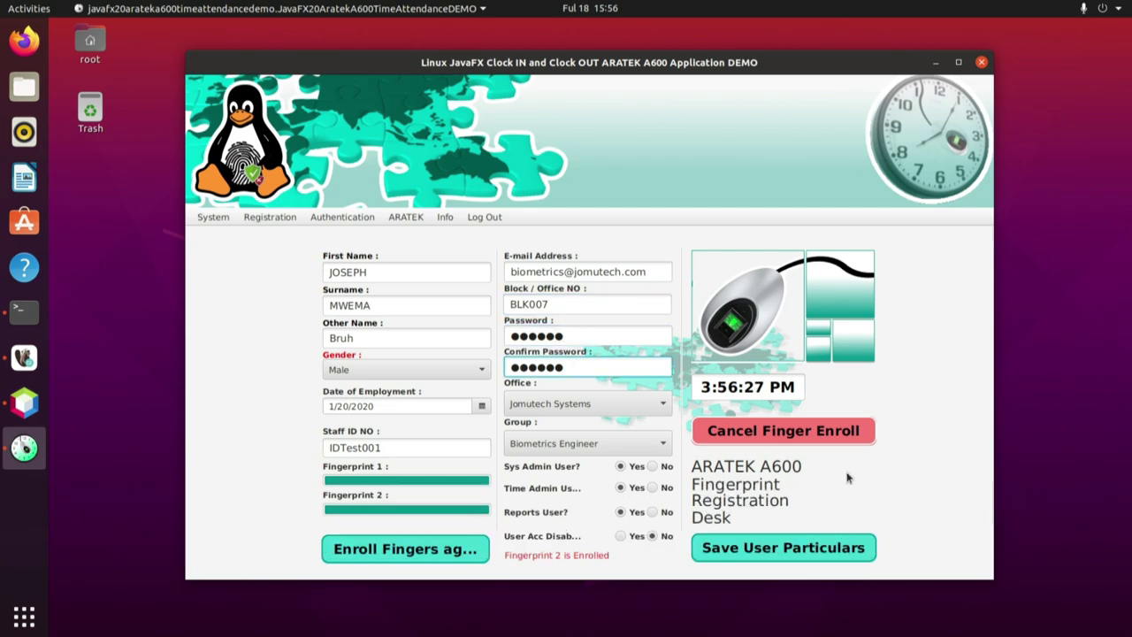
# Save the user particulars, correcting the flagged Office / Block NO to 007.
pyautogui.click(781, 545)
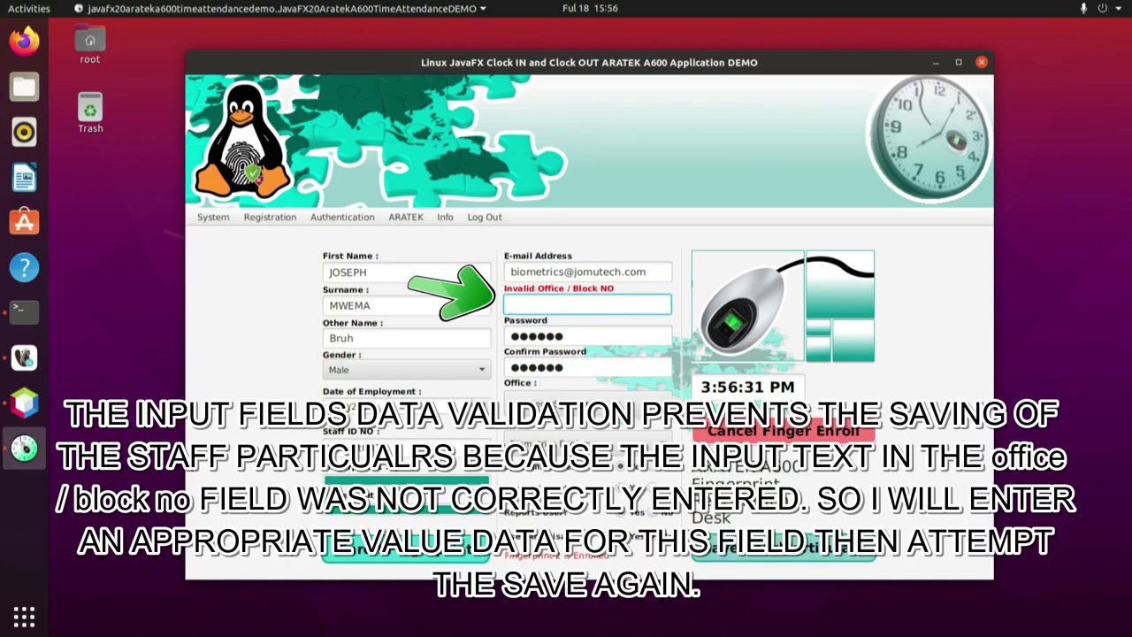
pyautogui.write('00')
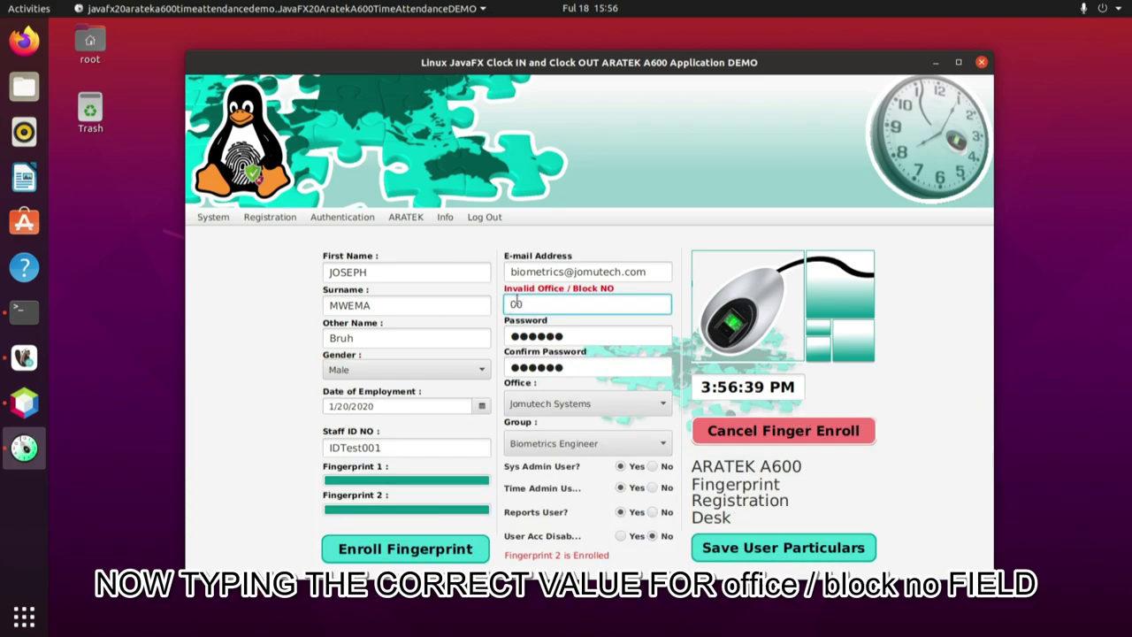
pyautogui.write('7')
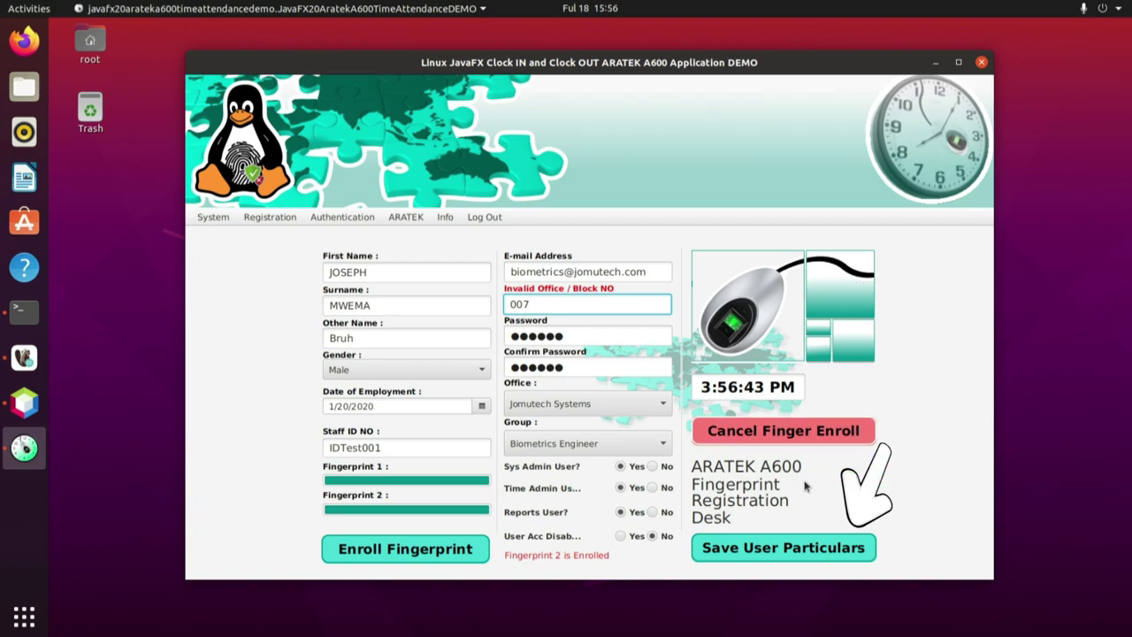
pyautogui.click(777, 545)
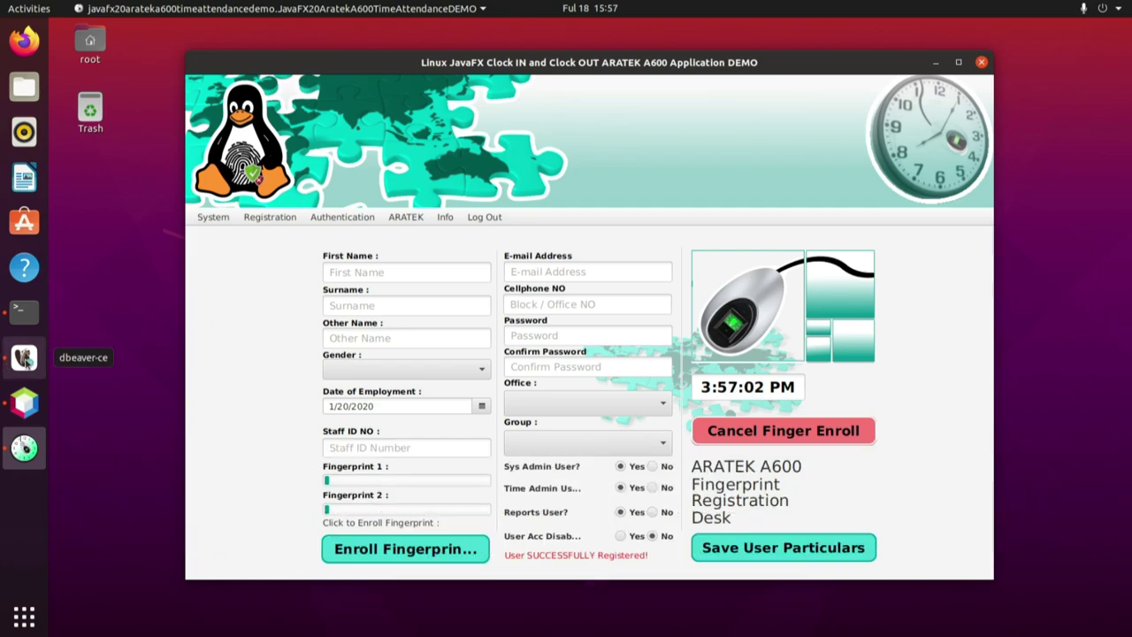
# Refresh the employees table in DBeaver to load new rows.
pyautogui.click(24, 357)
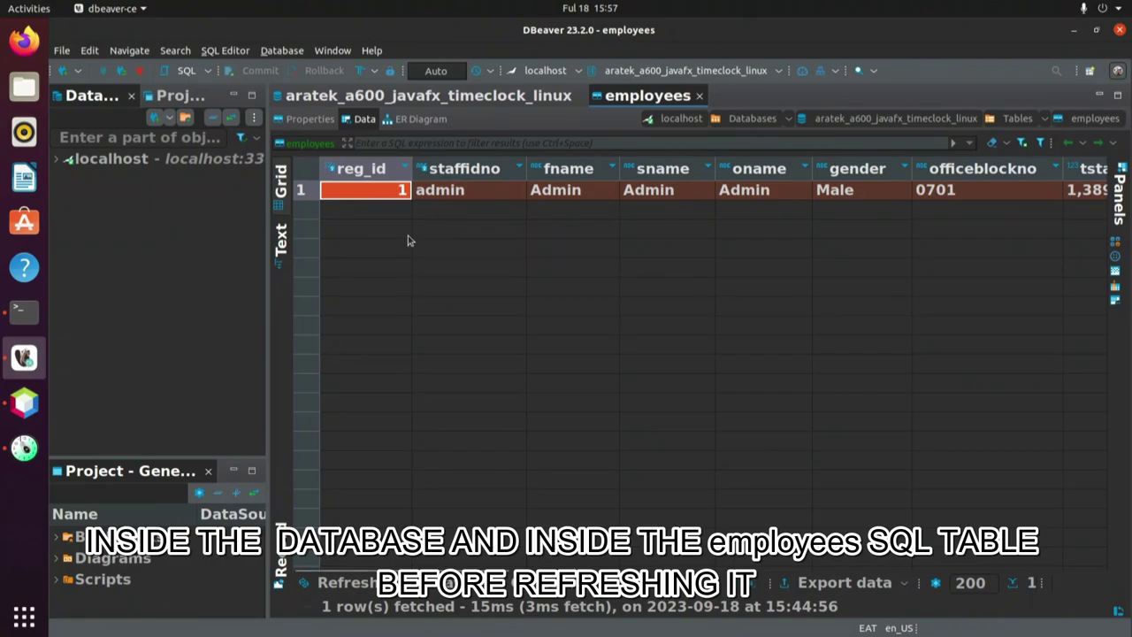
pyautogui.rightClick(409, 239)
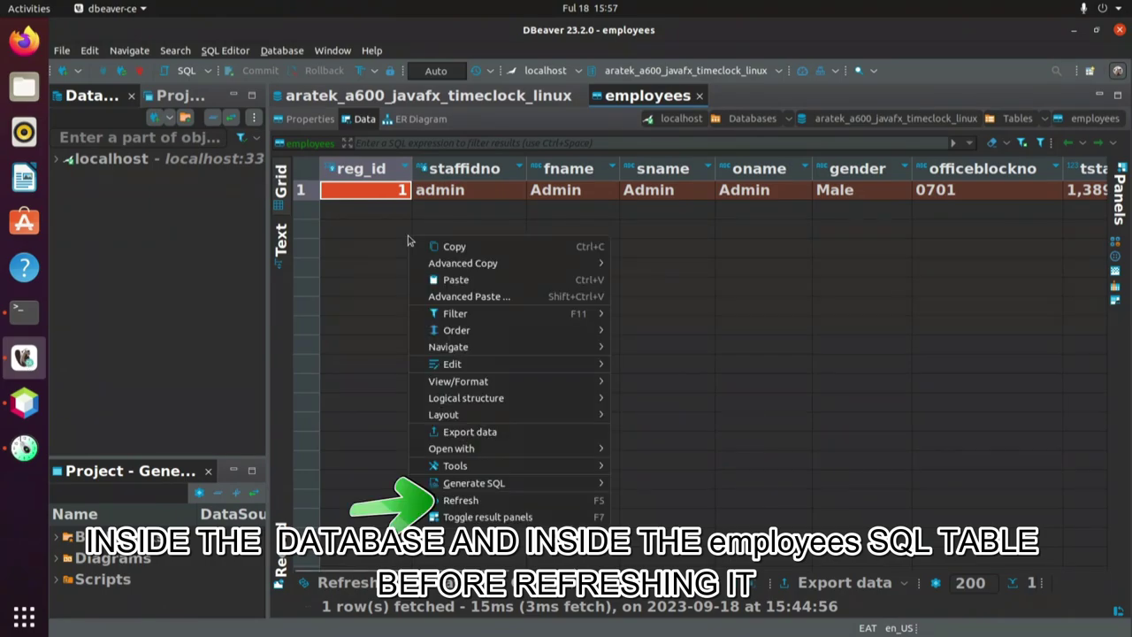
pyautogui.click(459, 499)
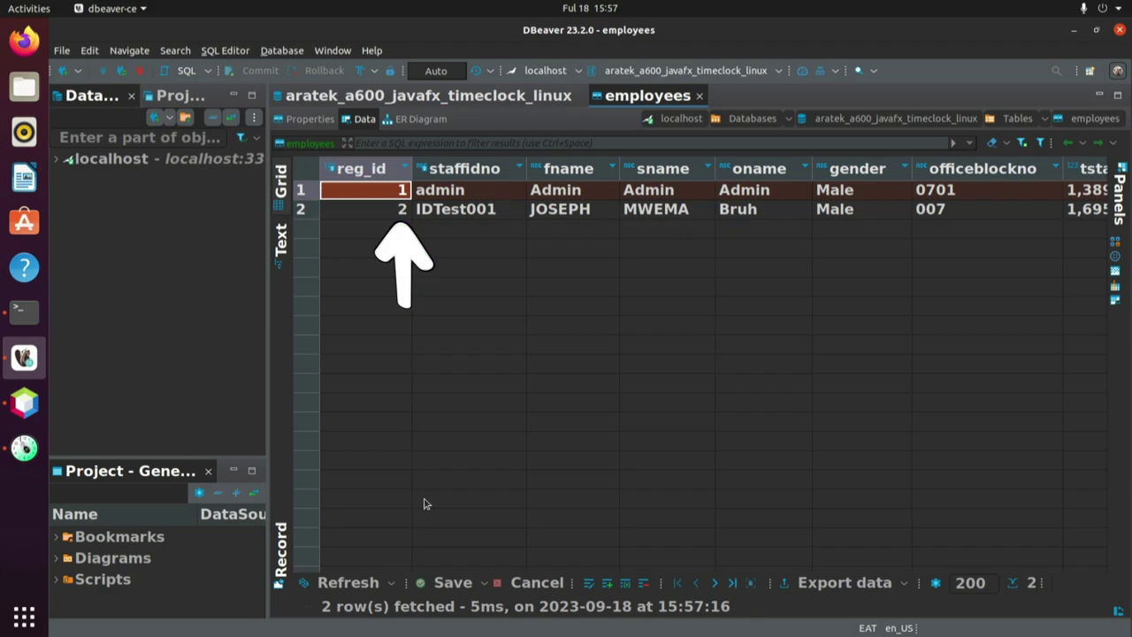
# Inspect row 2's cells, from reg_id 2 through gender Male and officeblockno 007.
pyautogui.click(389, 210)
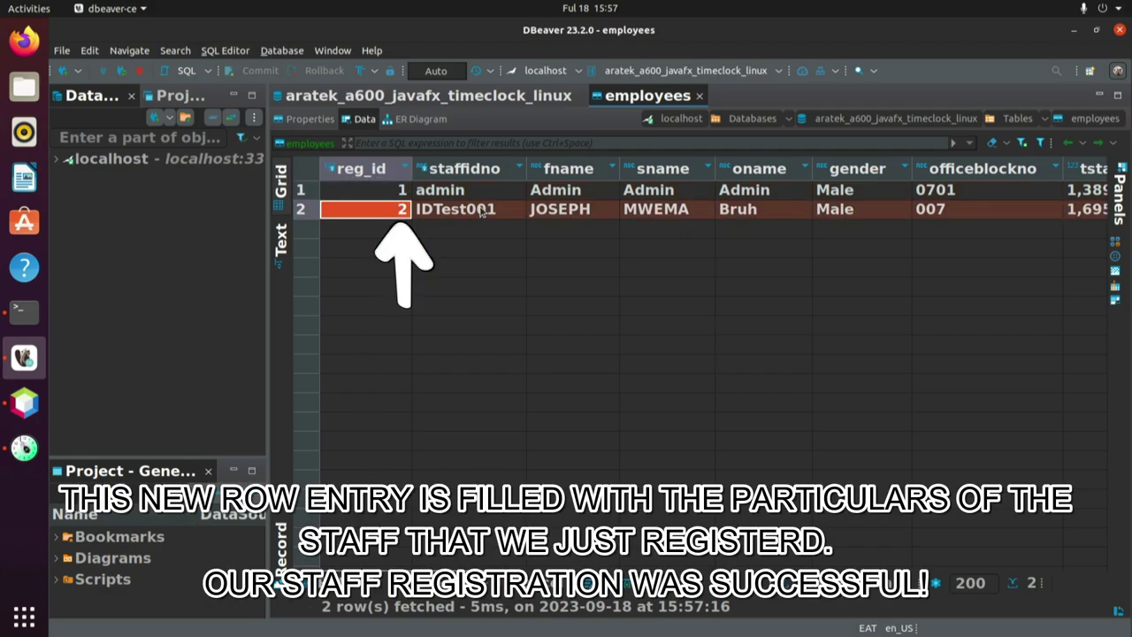
pyautogui.click(459, 212)
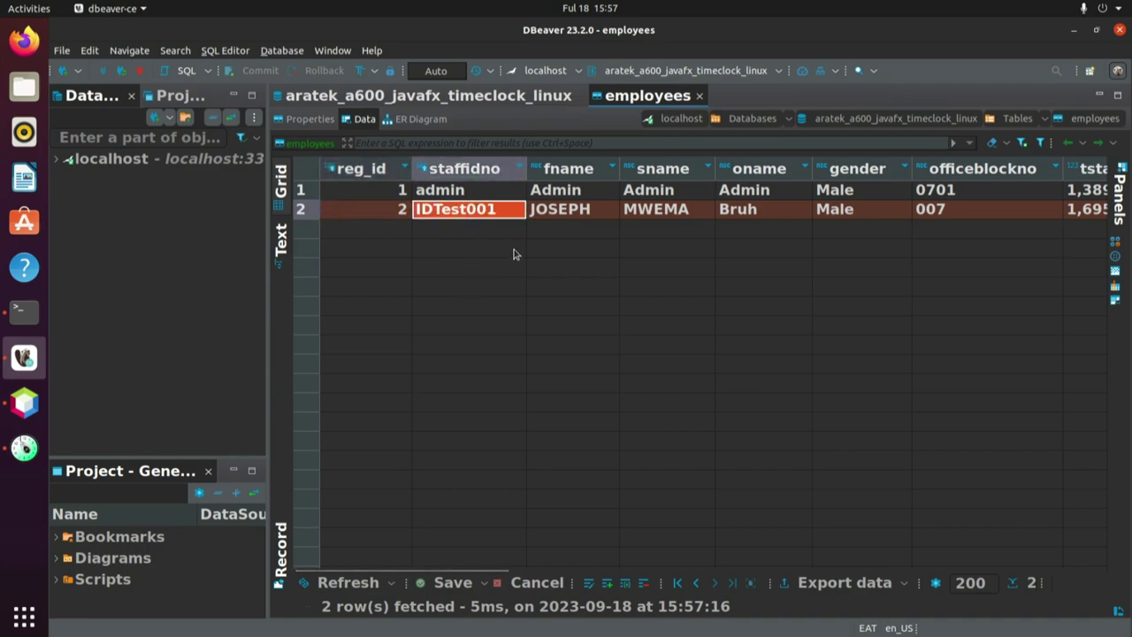
pyautogui.click(571, 212)
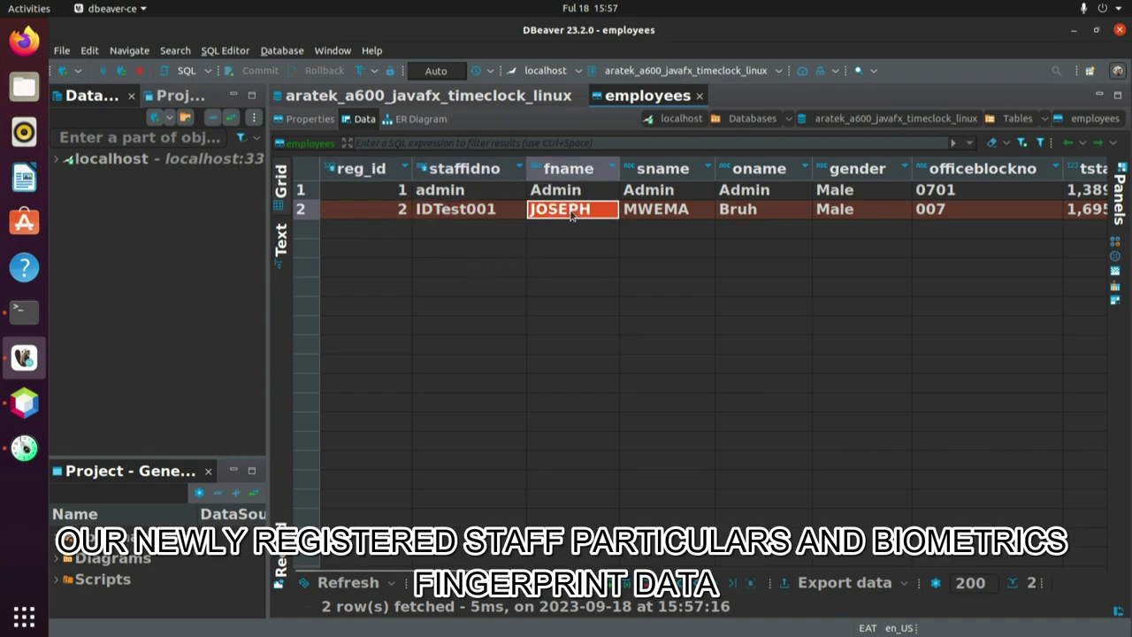
pyautogui.click(656, 216)
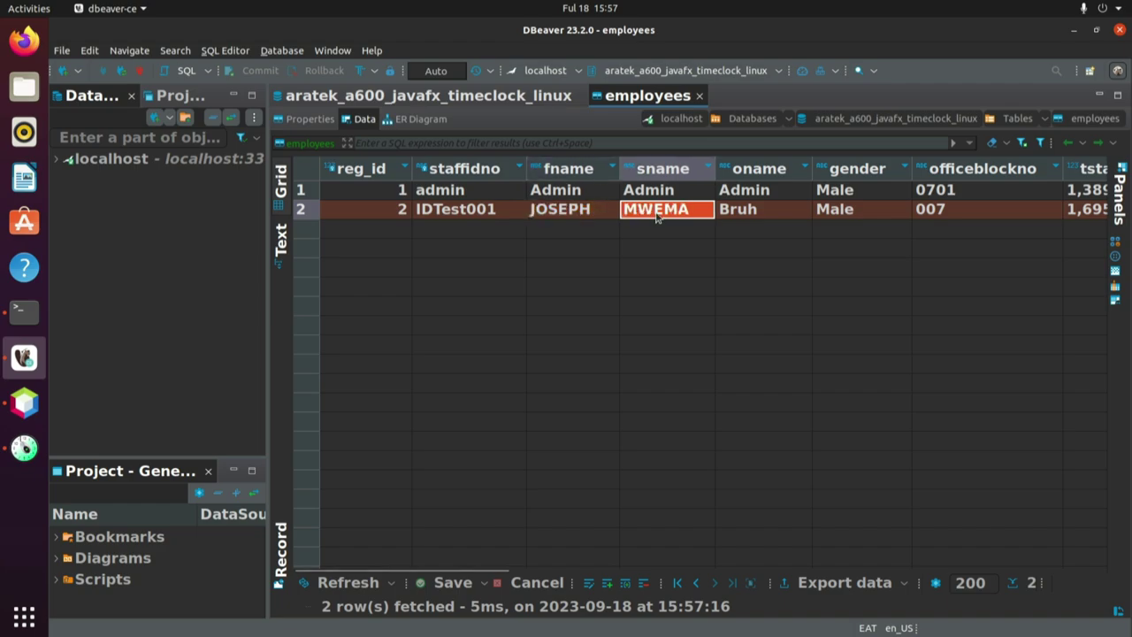
pyautogui.click(754, 218)
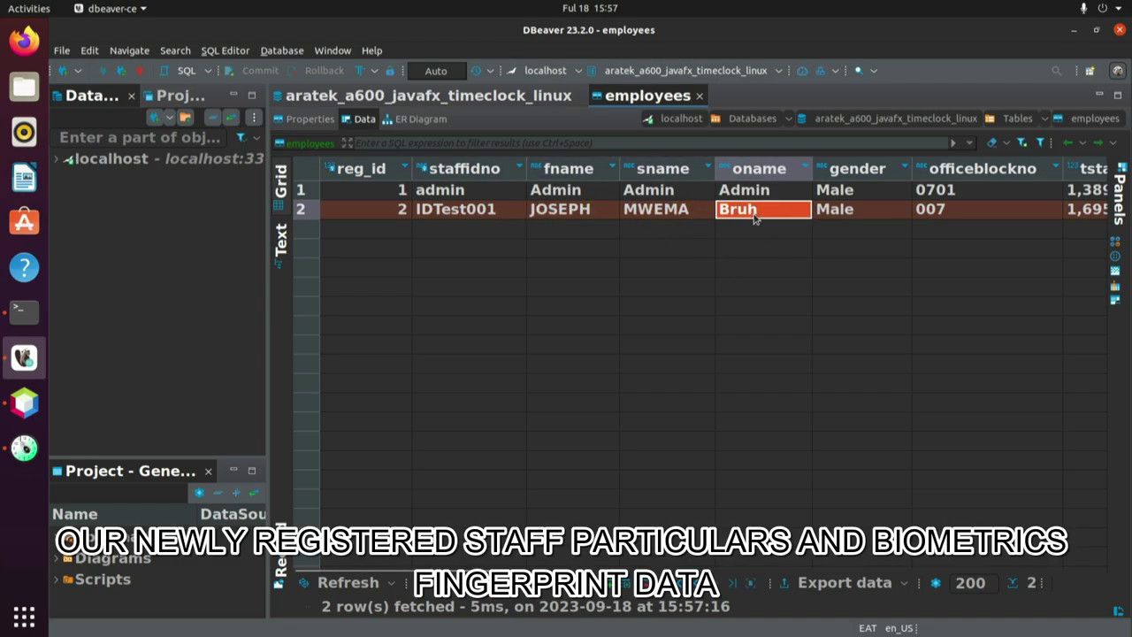
pyautogui.click(850, 217)
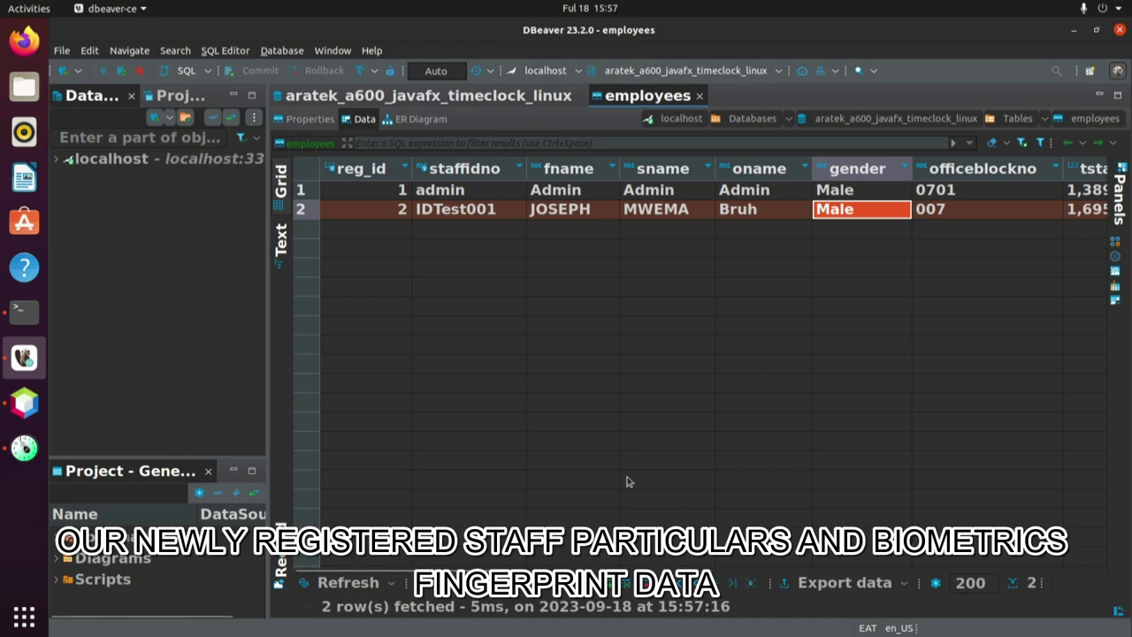
pyautogui.click(966, 213)
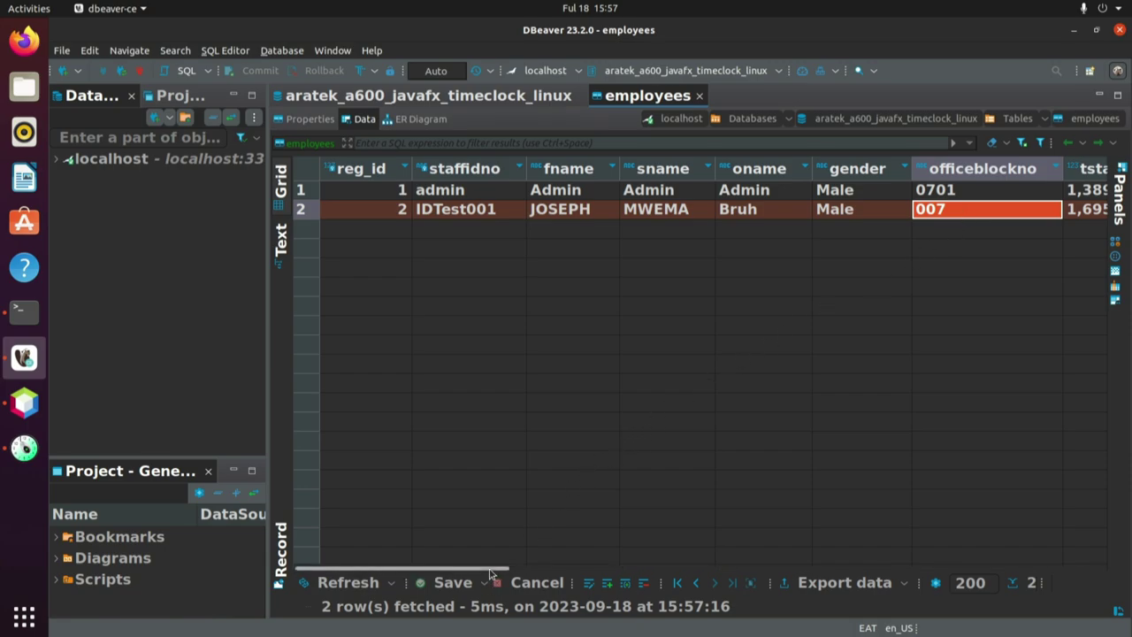
pyautogui.moveTo(490, 571); pyautogui.dragTo(687, 554)
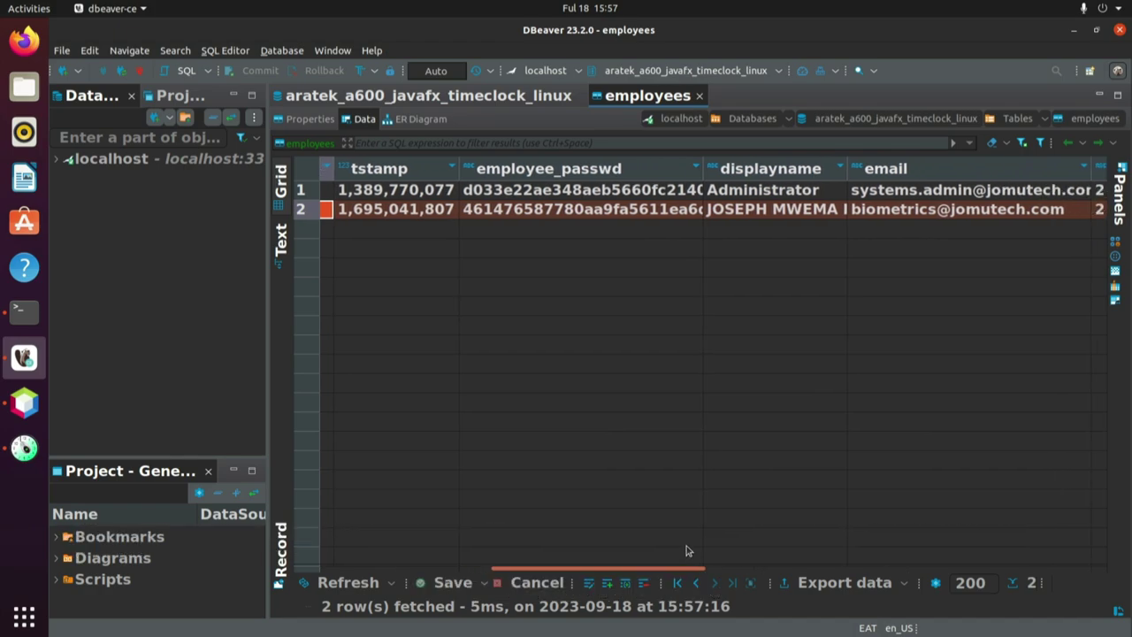
pyautogui.click(446, 214)
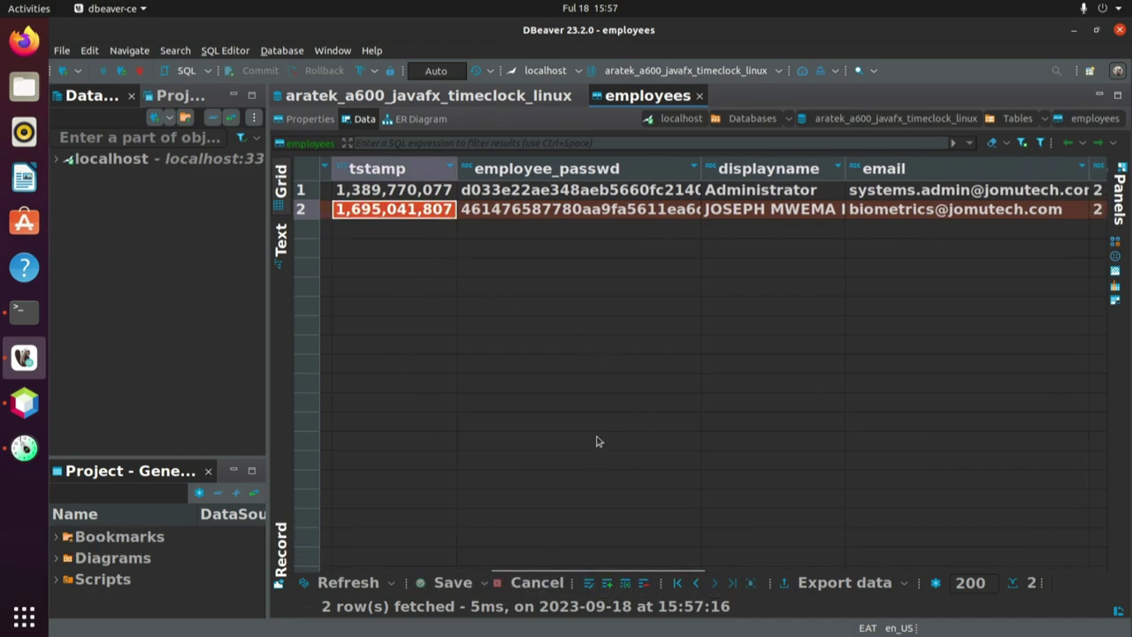
pyautogui.click(647, 212)
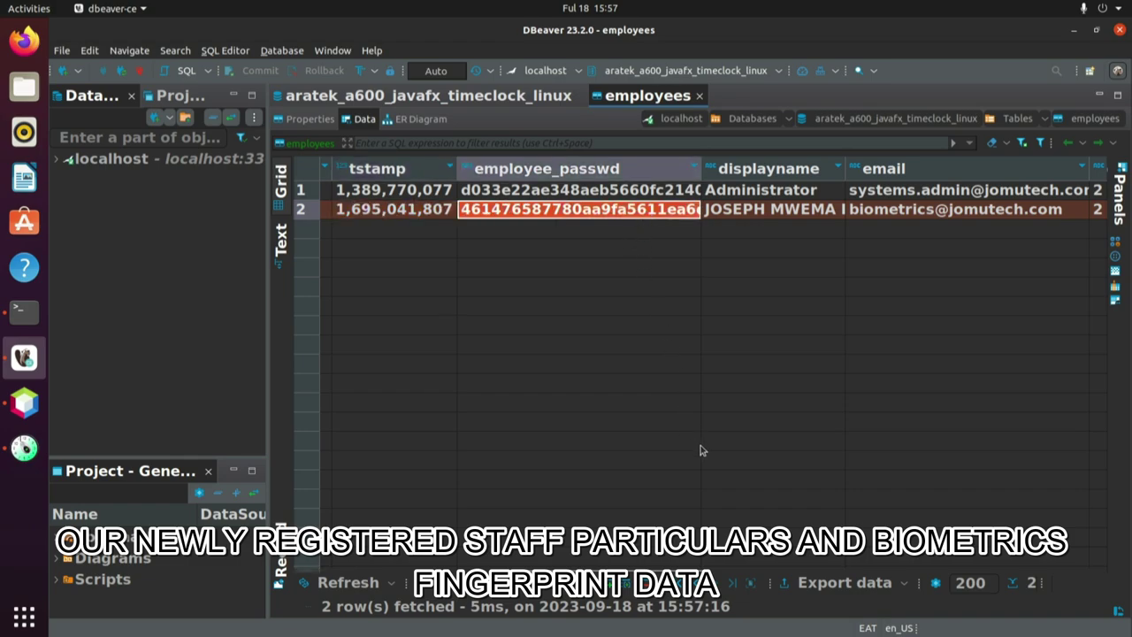
pyautogui.click(815, 212)
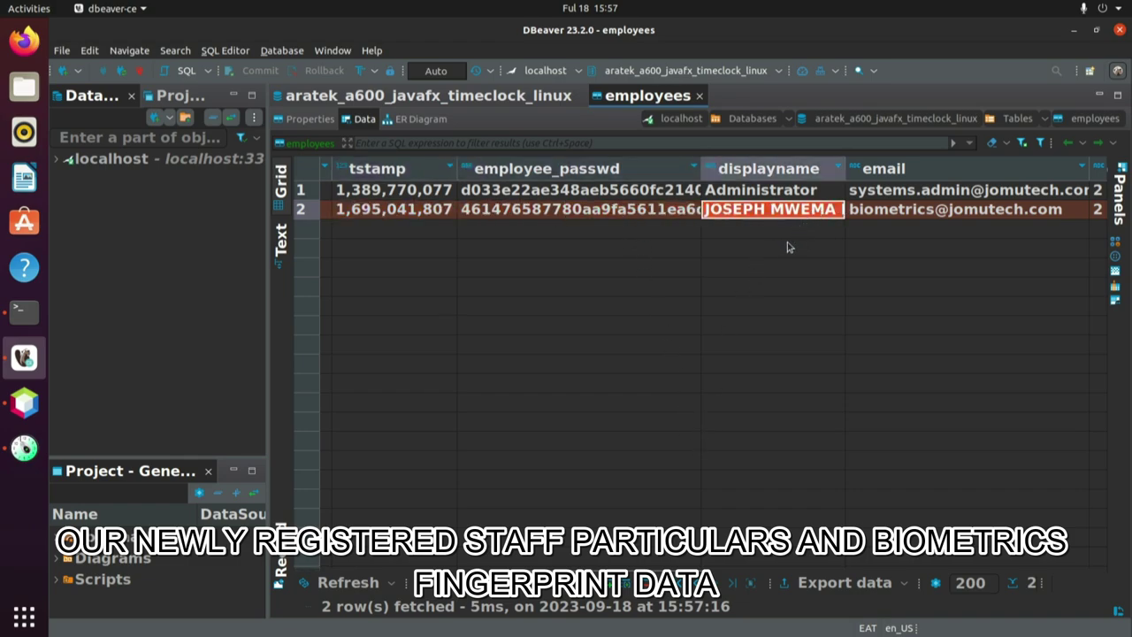
pyautogui.moveTo(619, 569); pyautogui.dragTo(721, 574)
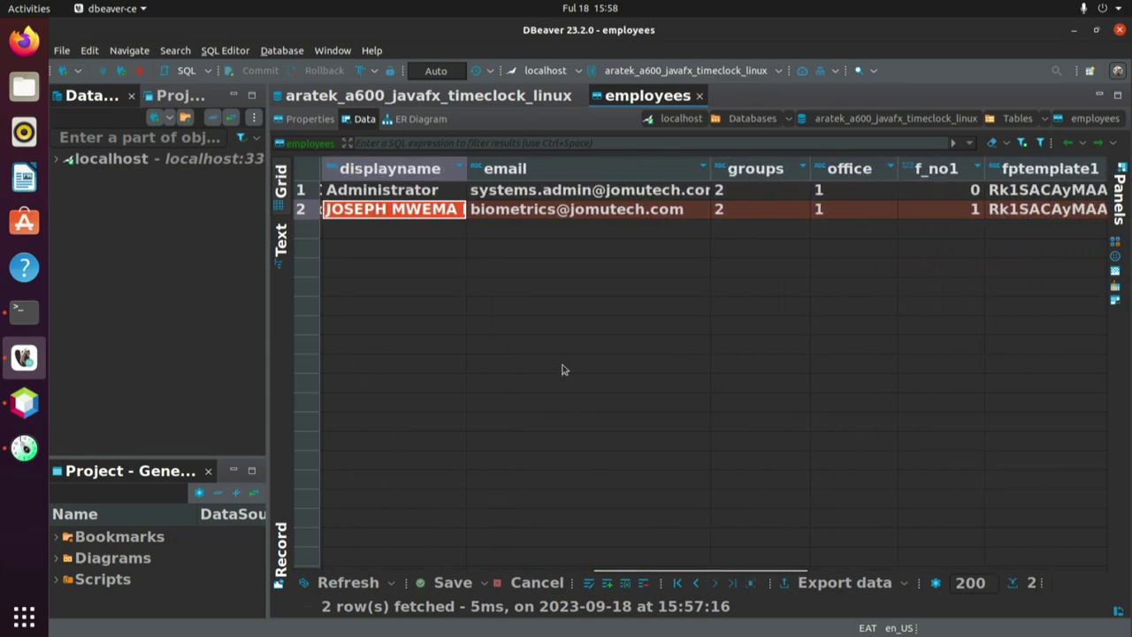
pyautogui.click(655, 212)
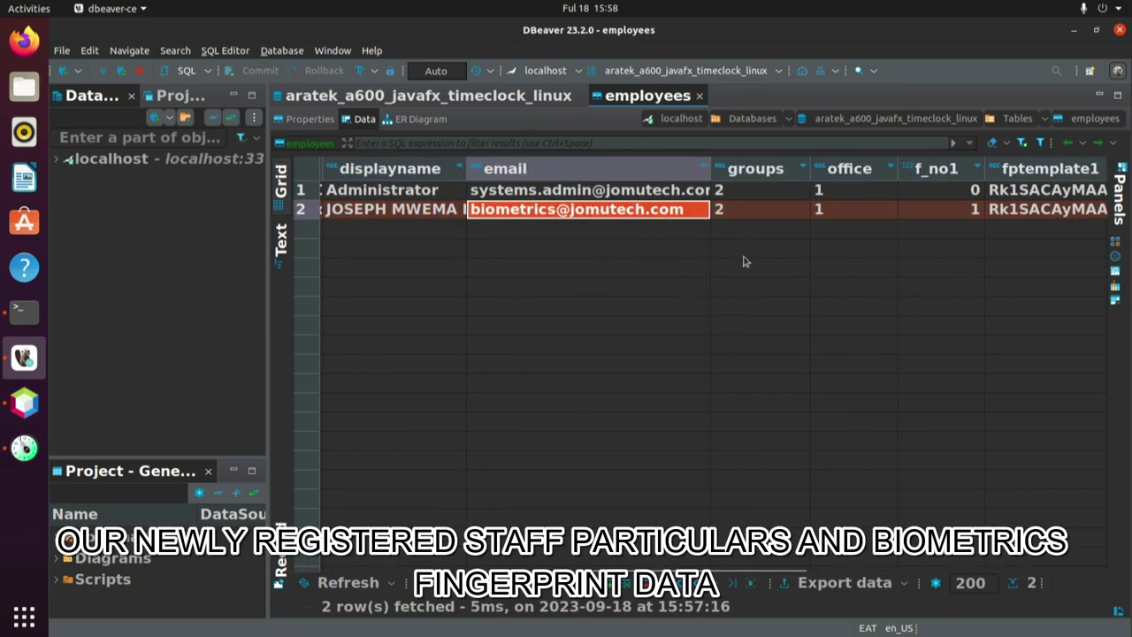
pyautogui.click(750, 209)
pyautogui.click(846, 210)
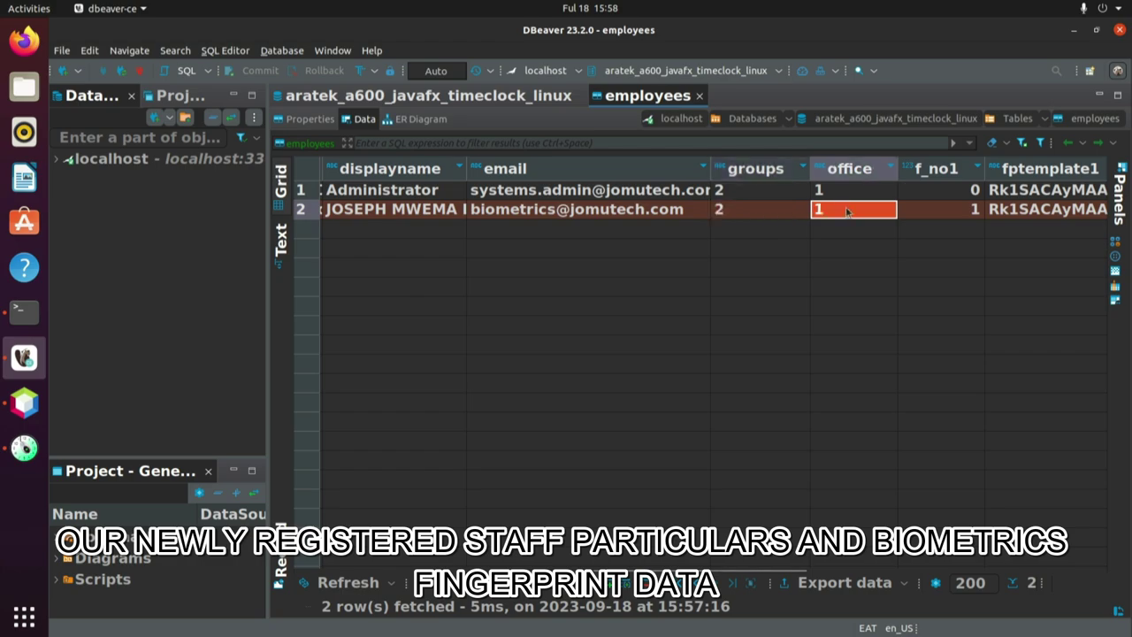
pyautogui.click(955, 210)
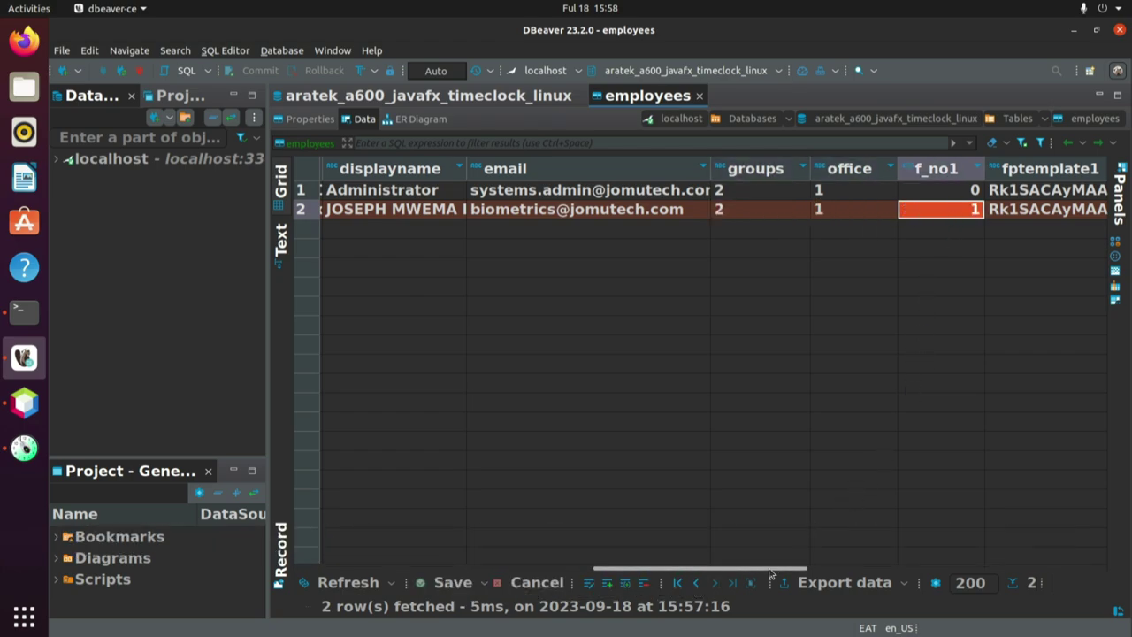
pyautogui.moveTo(772, 569); pyautogui.dragTo(897, 562)
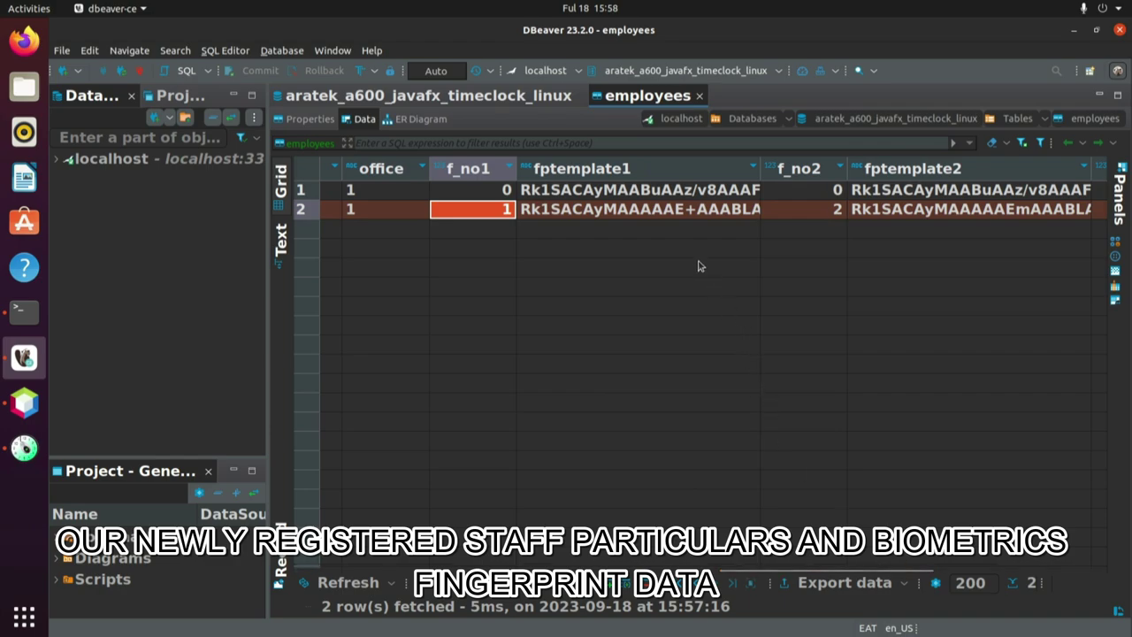
pyautogui.click(654, 210)
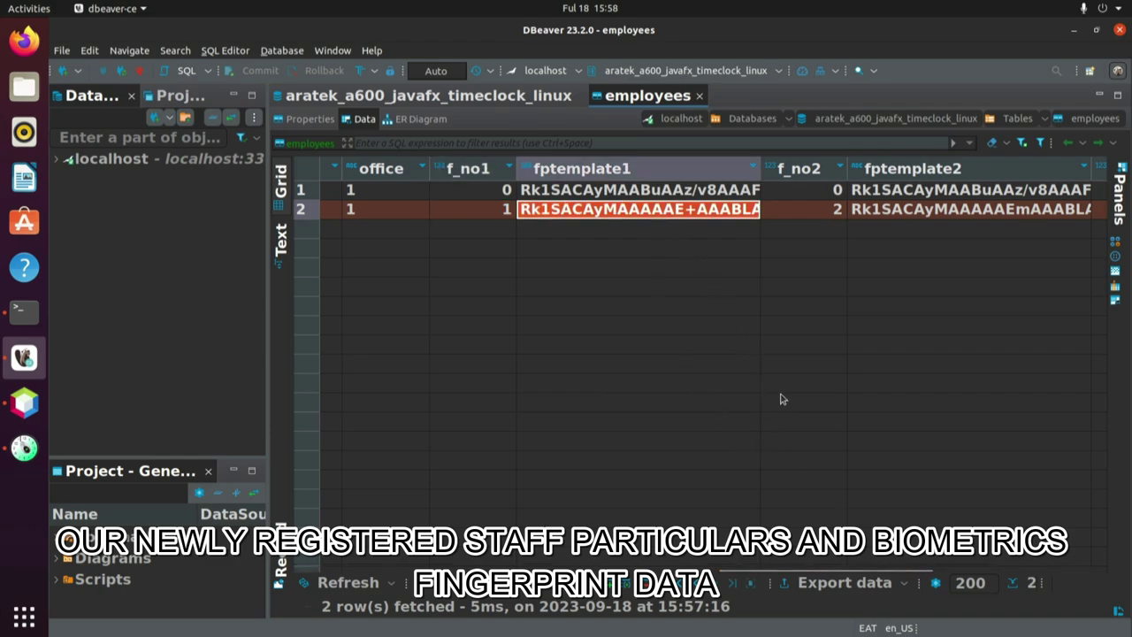
pyautogui.click(805, 214)
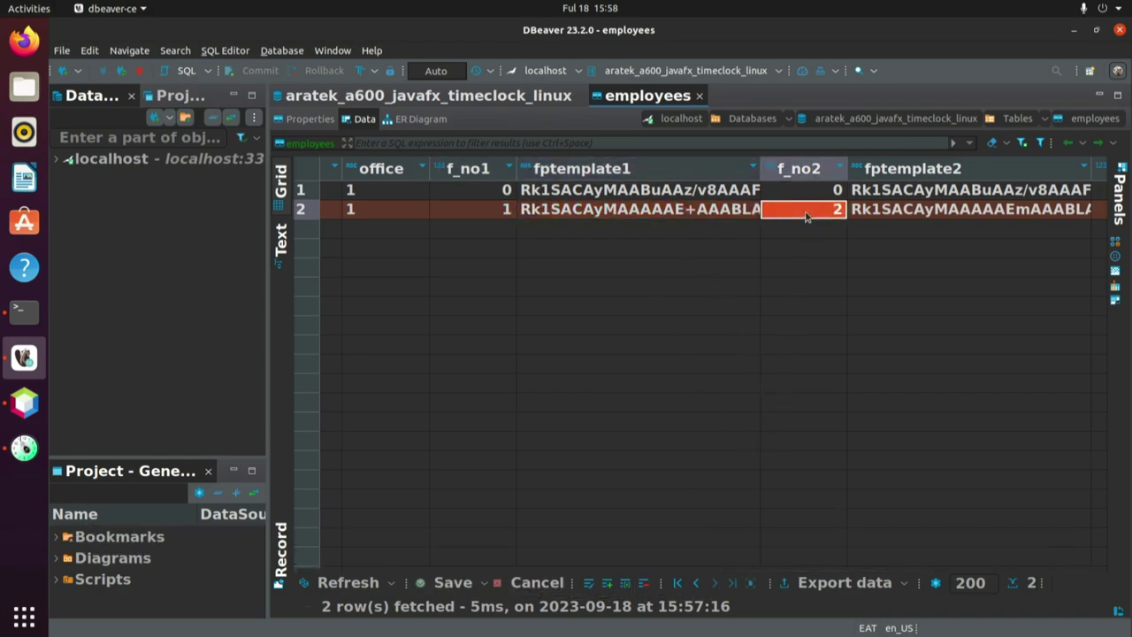
pyautogui.click(882, 208)
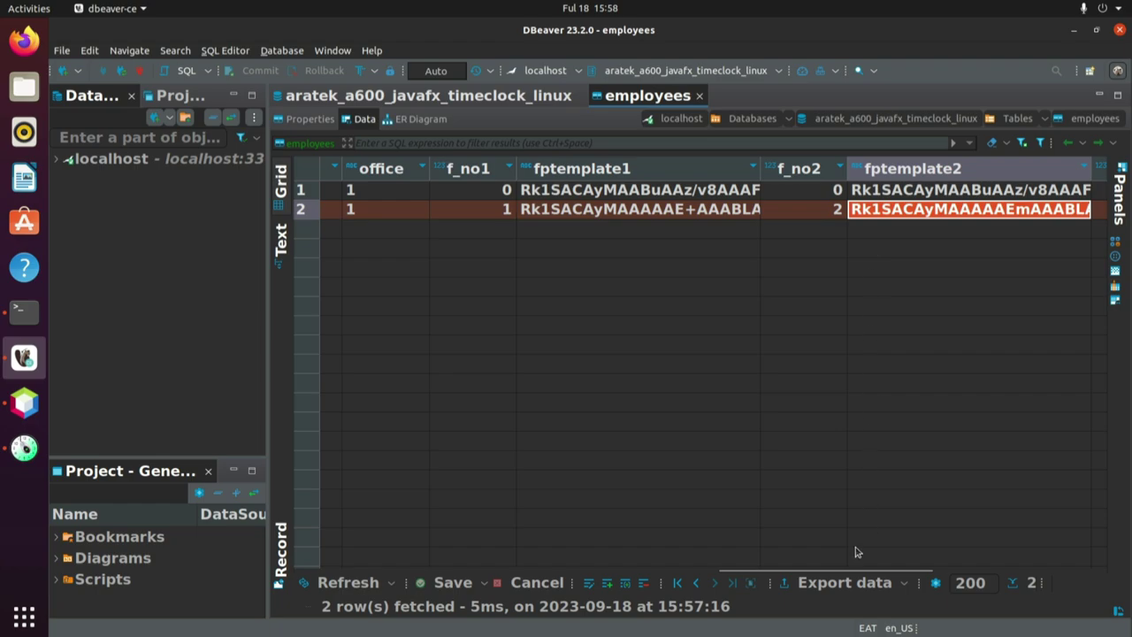
pyautogui.moveTo(853, 571); pyautogui.dragTo(1040, 571)
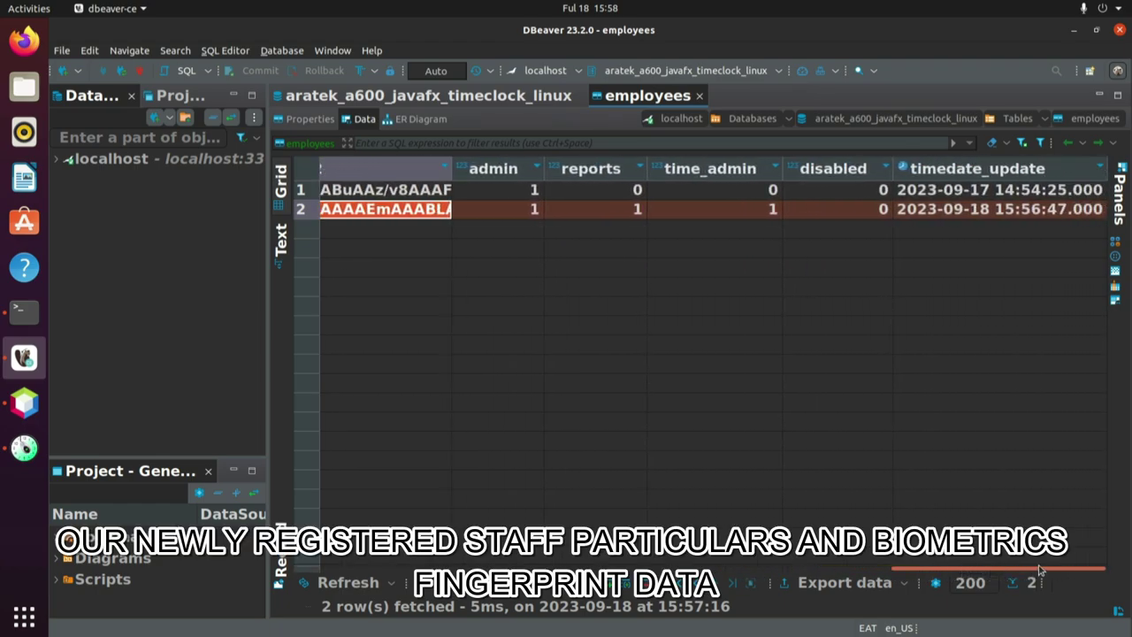
pyautogui.click(487, 212)
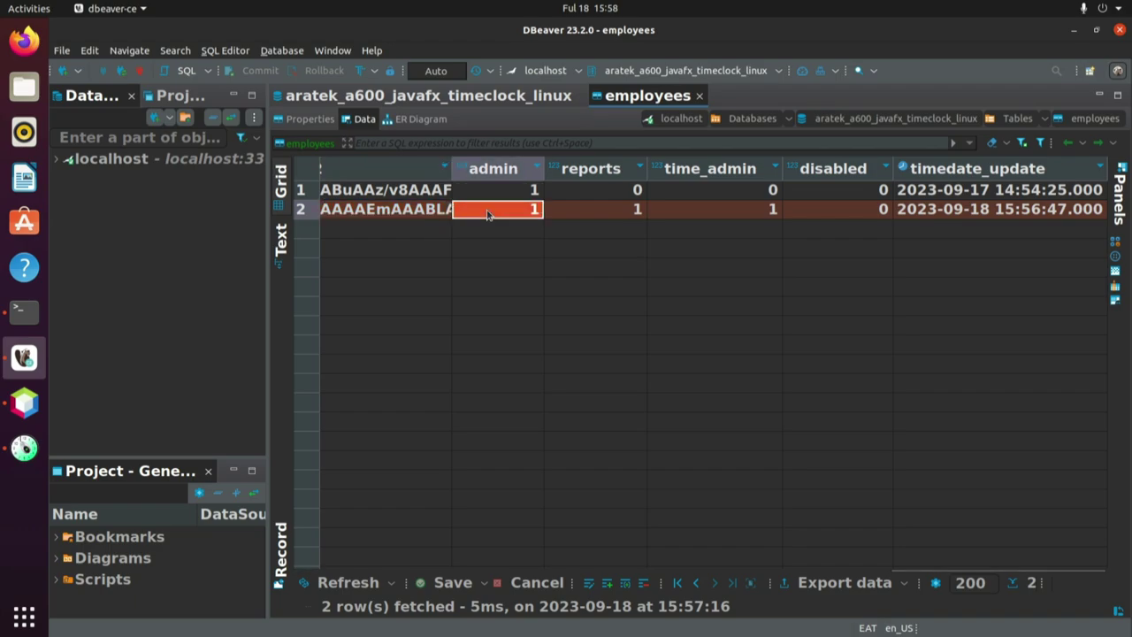
pyautogui.click(600, 211)
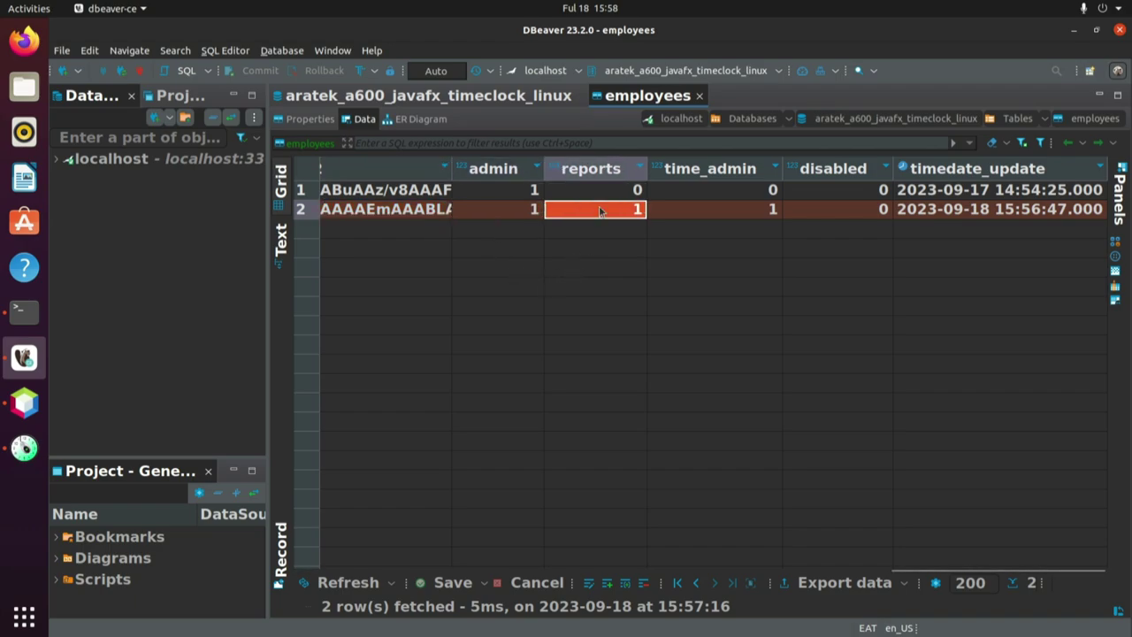
pyautogui.click(703, 212)
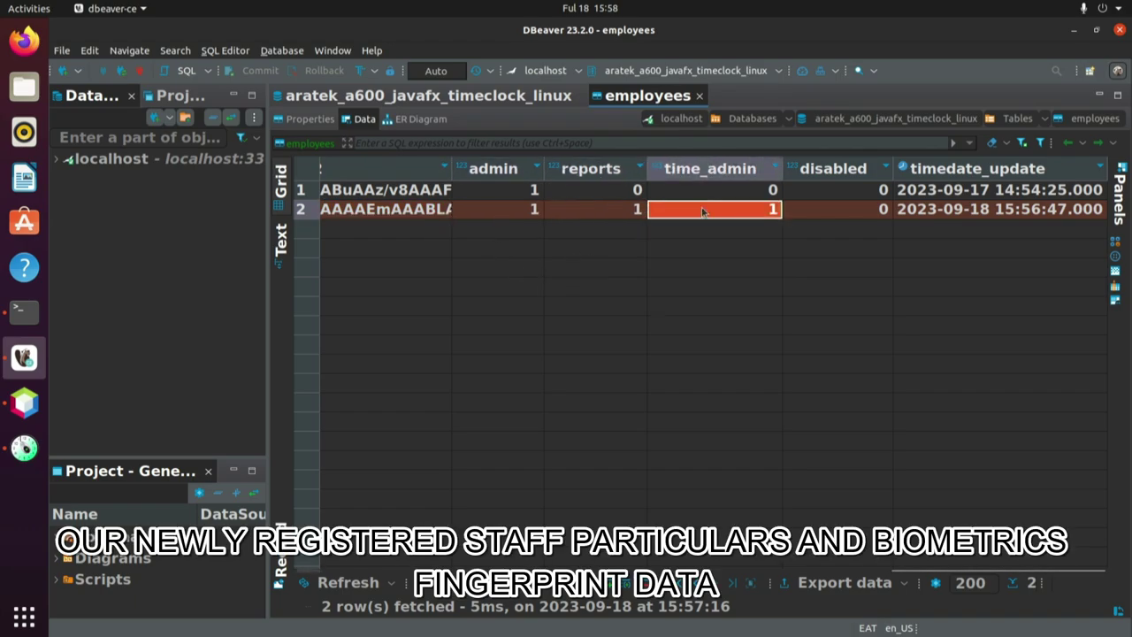
pyautogui.click(814, 211)
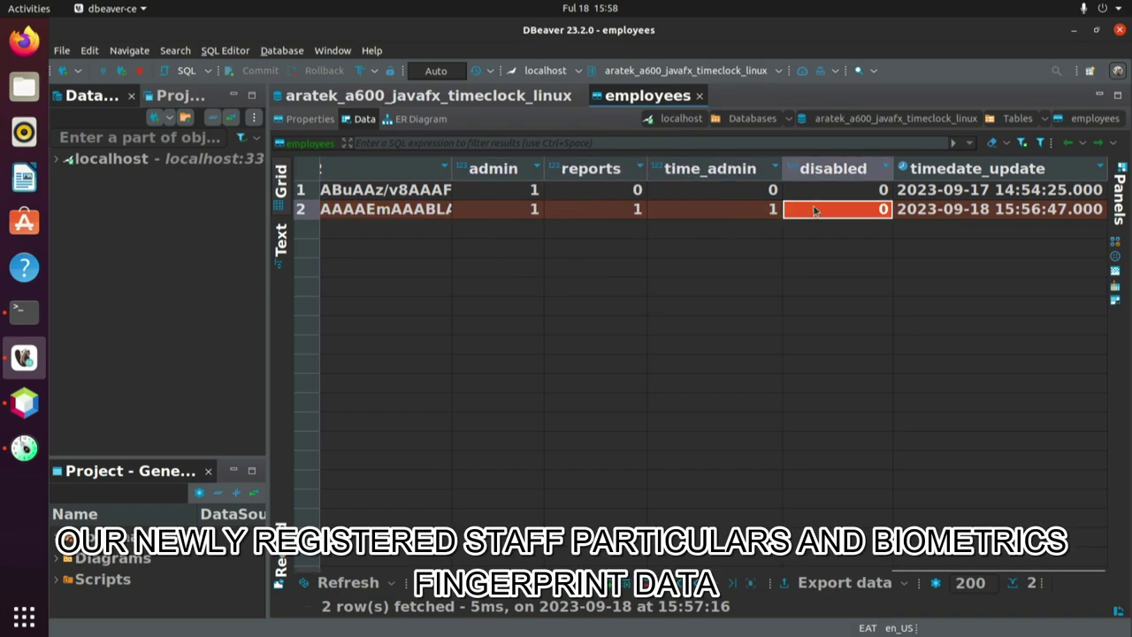
pyautogui.click(964, 212)
pyautogui.hscroll(-10, 928, 244)
pyautogui.click(360, 212)
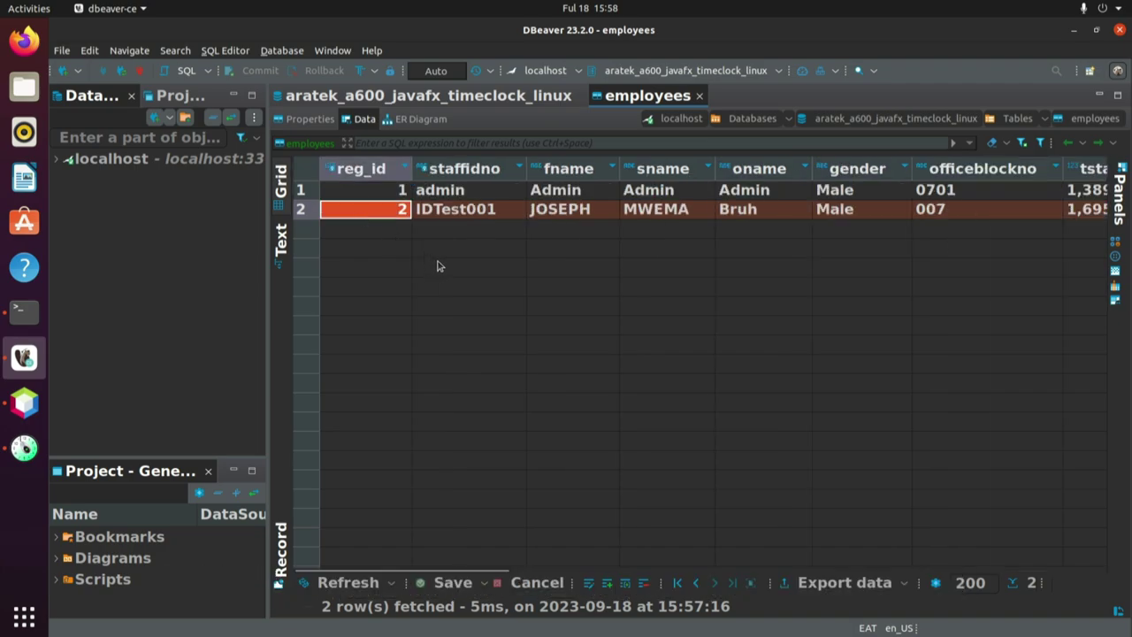
# Exit the Aratek A600 app via System > Close/Exit, then quit DBeaver confirming Yes.
pyautogui.click(25, 448)
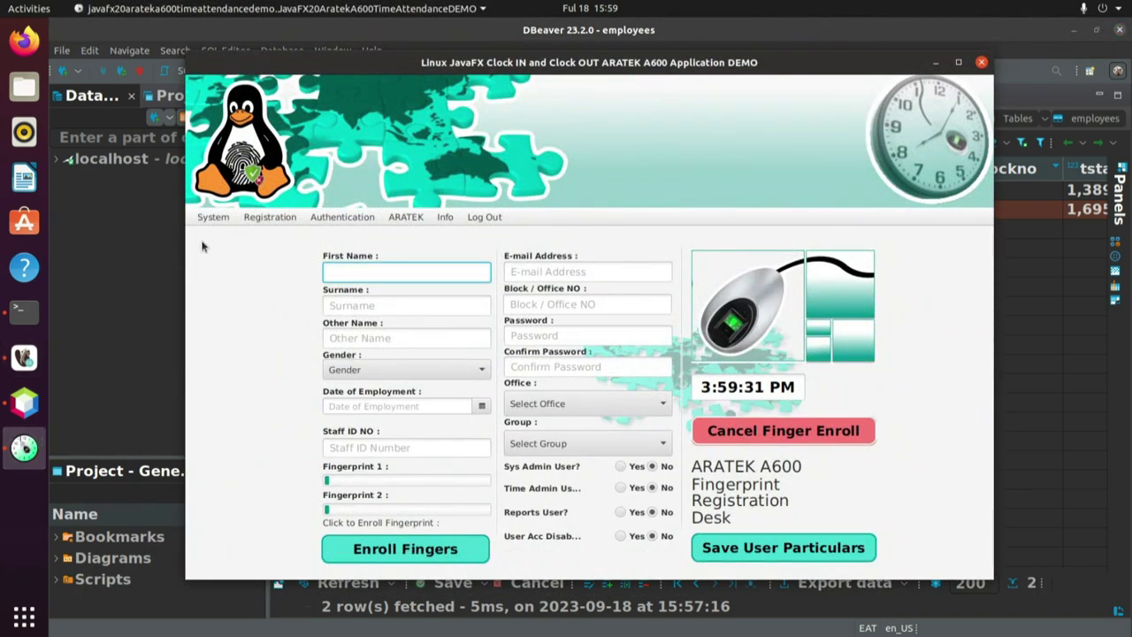
pyautogui.click(212, 218)
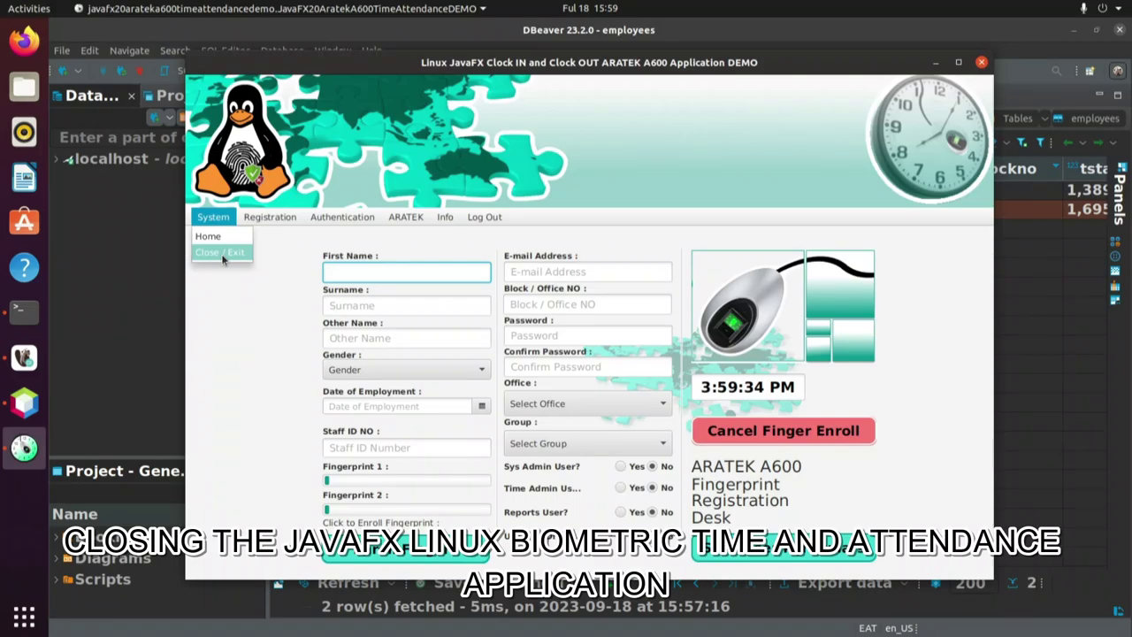
pyautogui.click(223, 254)
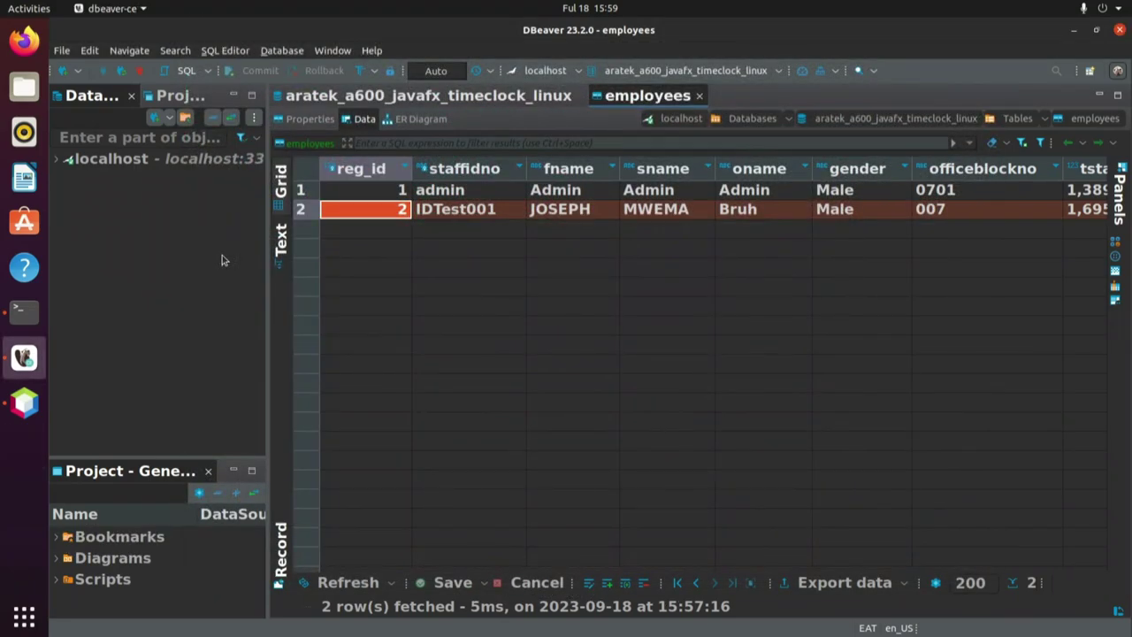
pyautogui.click(1119, 29)
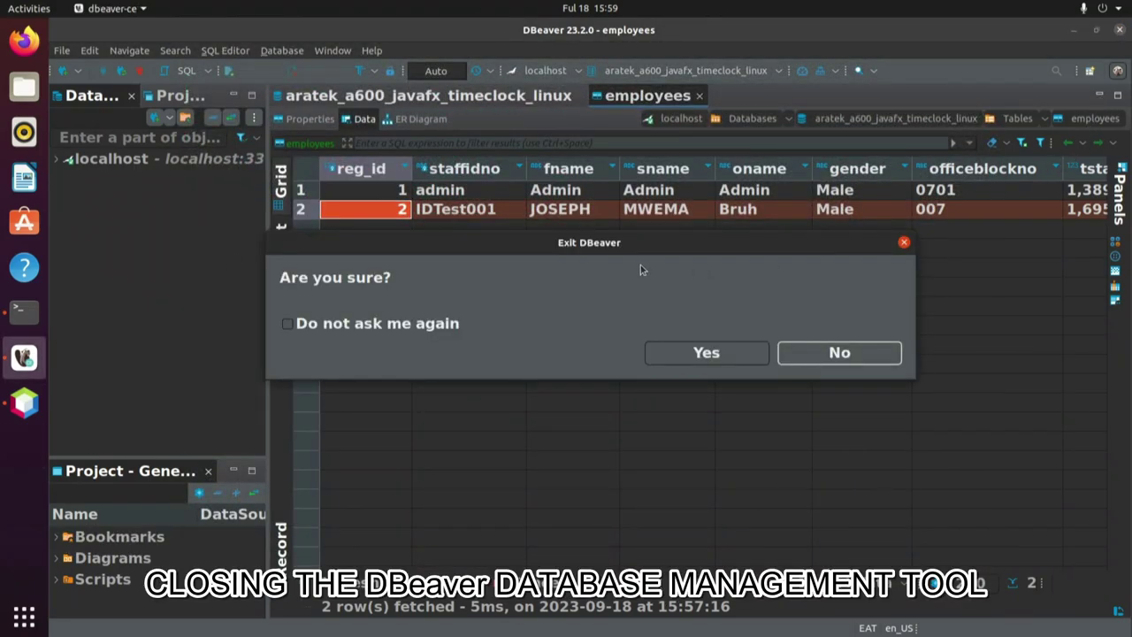
pyautogui.click(706, 352)
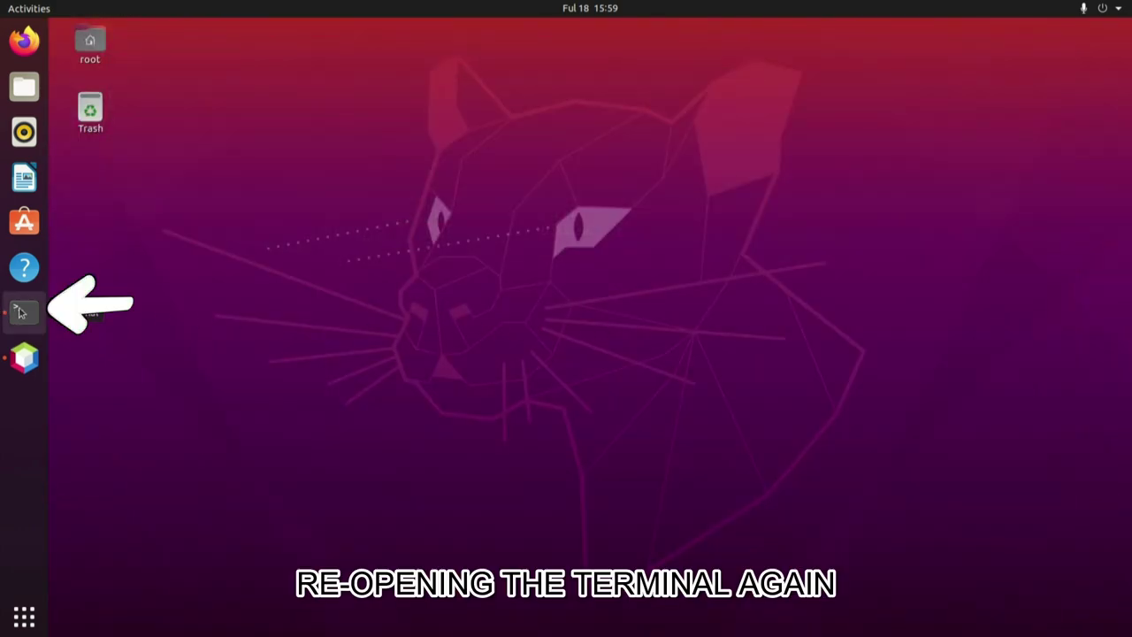
# Run init 0 at the root Terminal prompt to shut down the computer.
pyautogui.click(21, 311)
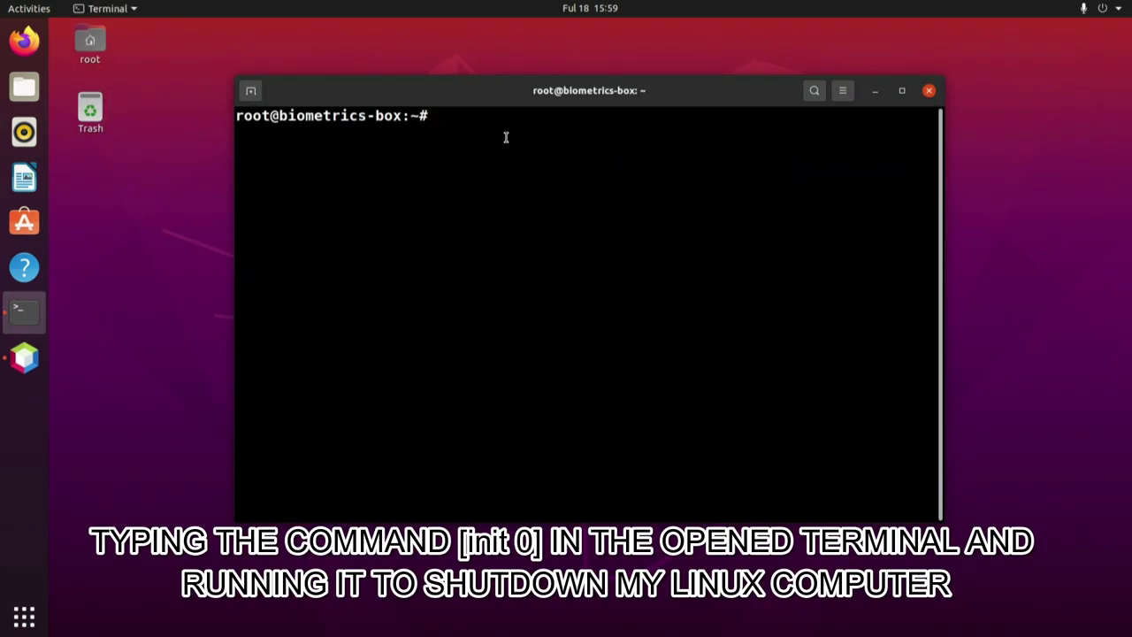
pyautogui.write('init ')
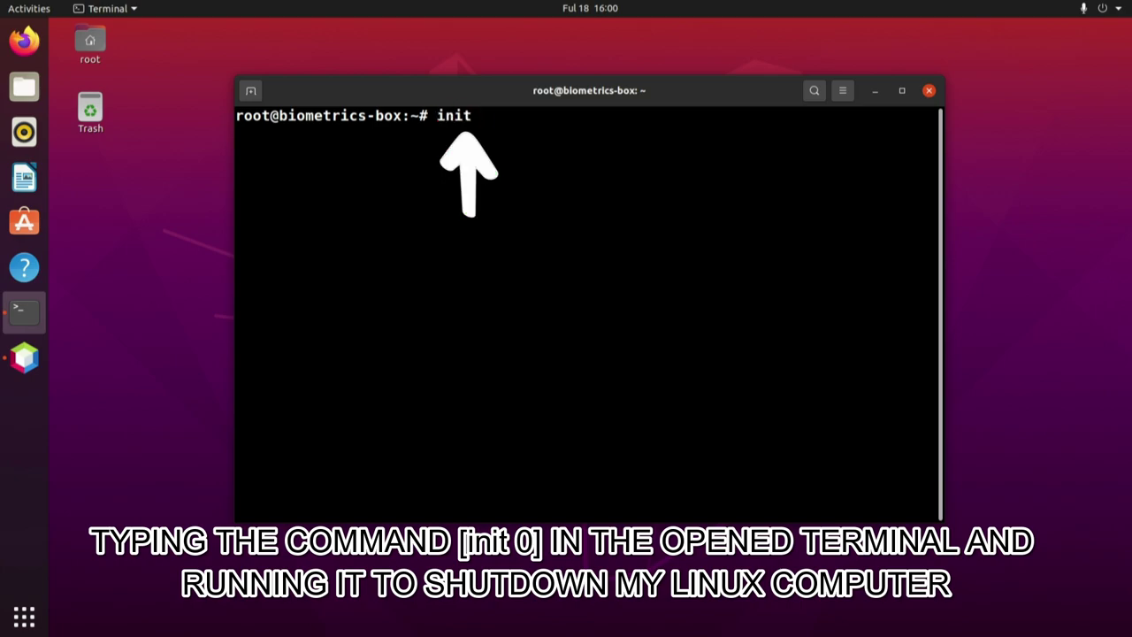
pyautogui.write('0')
pyautogui.press('Return')
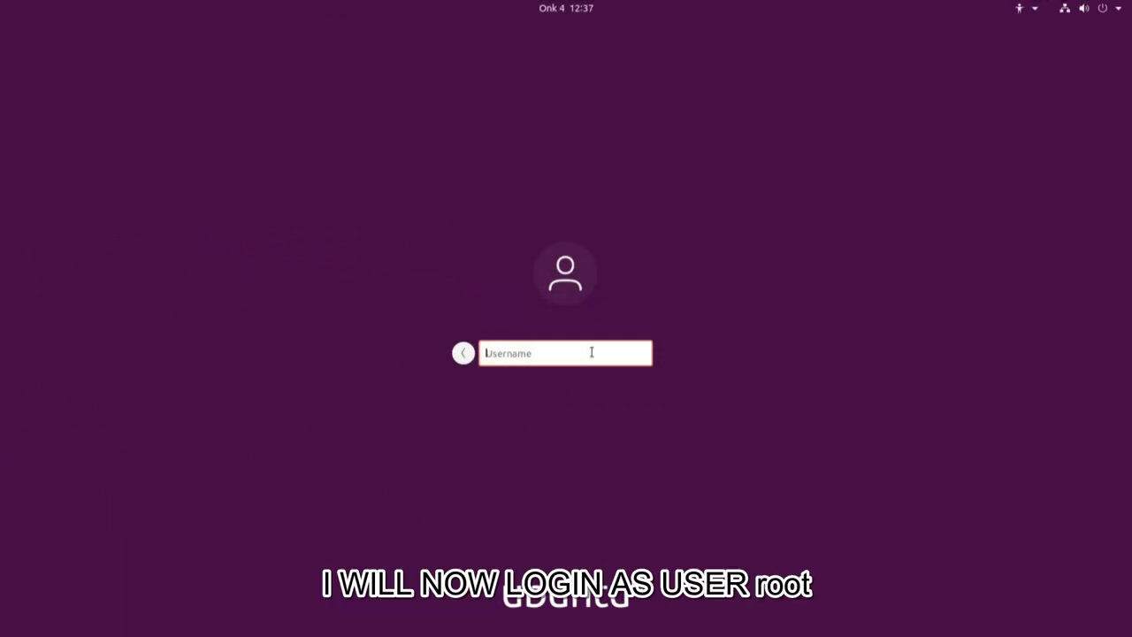
# Log in with username root and the account password.
pyautogui.write('root')
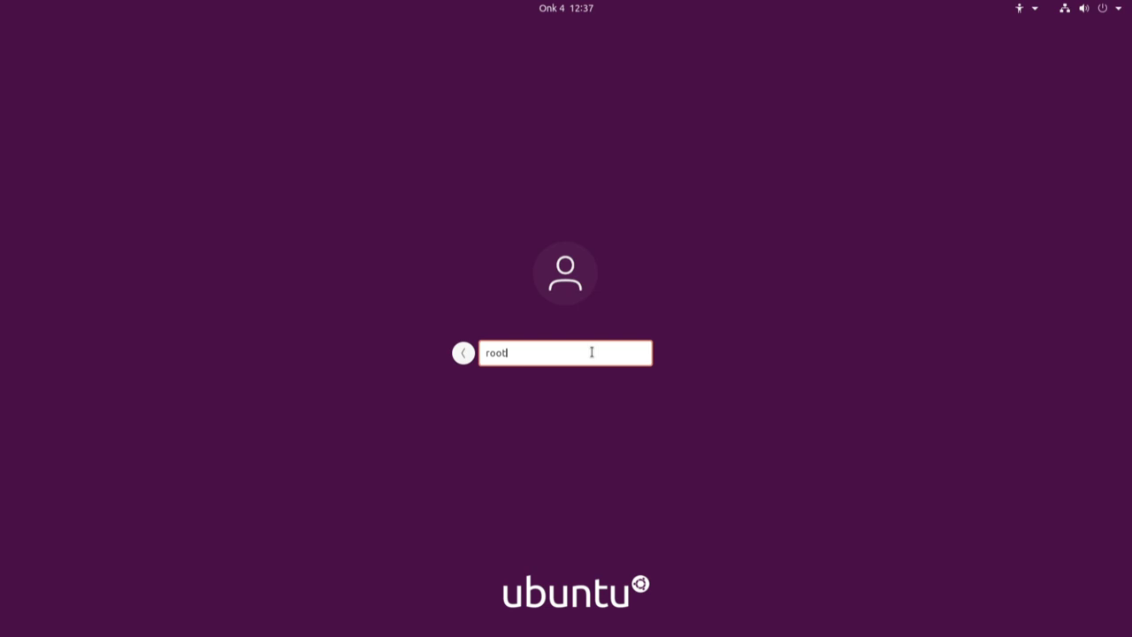
pyautogui.press('Return')
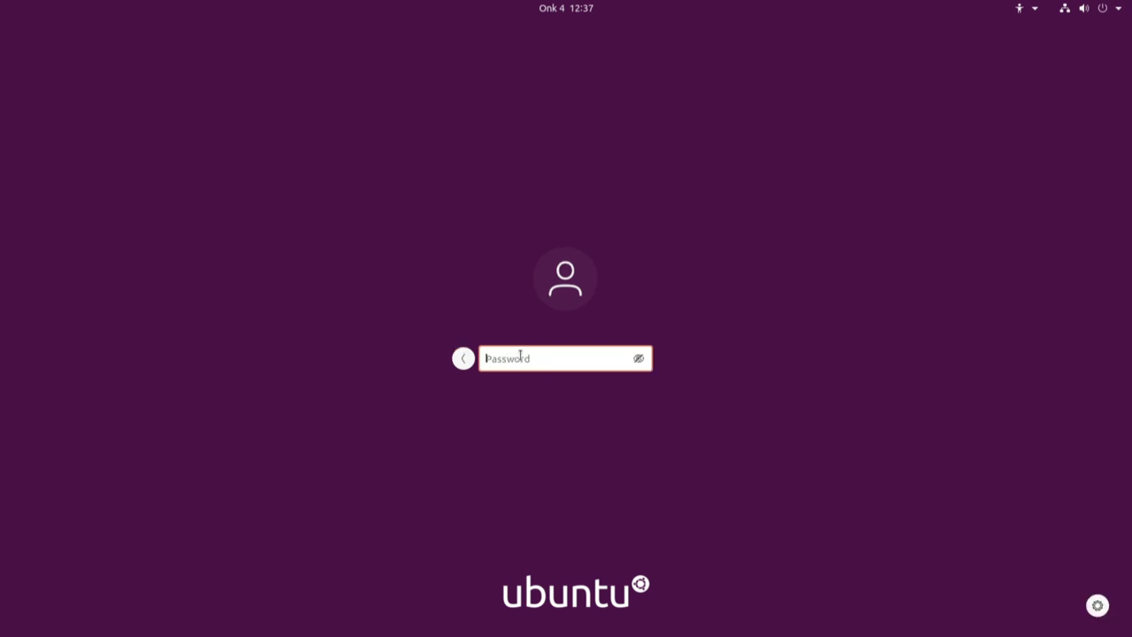
pyautogui.write('••••••••••••••••')
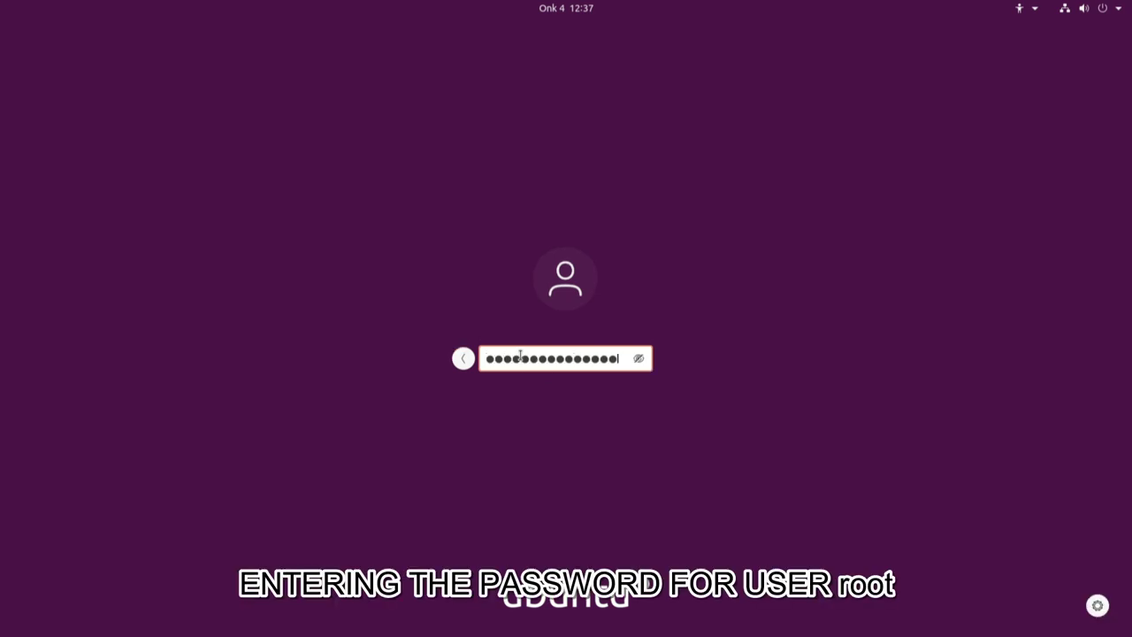
pyautogui.press('Return')
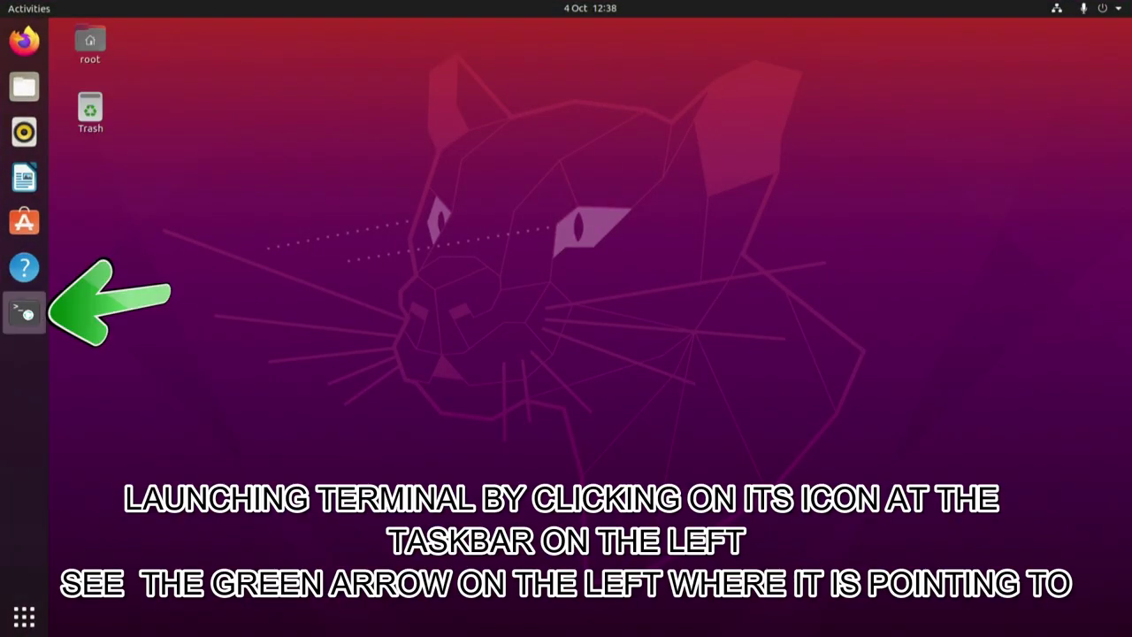
# In a new Terminal, run uname -a and date to show system details and time.
pyautogui.click(33, 315)
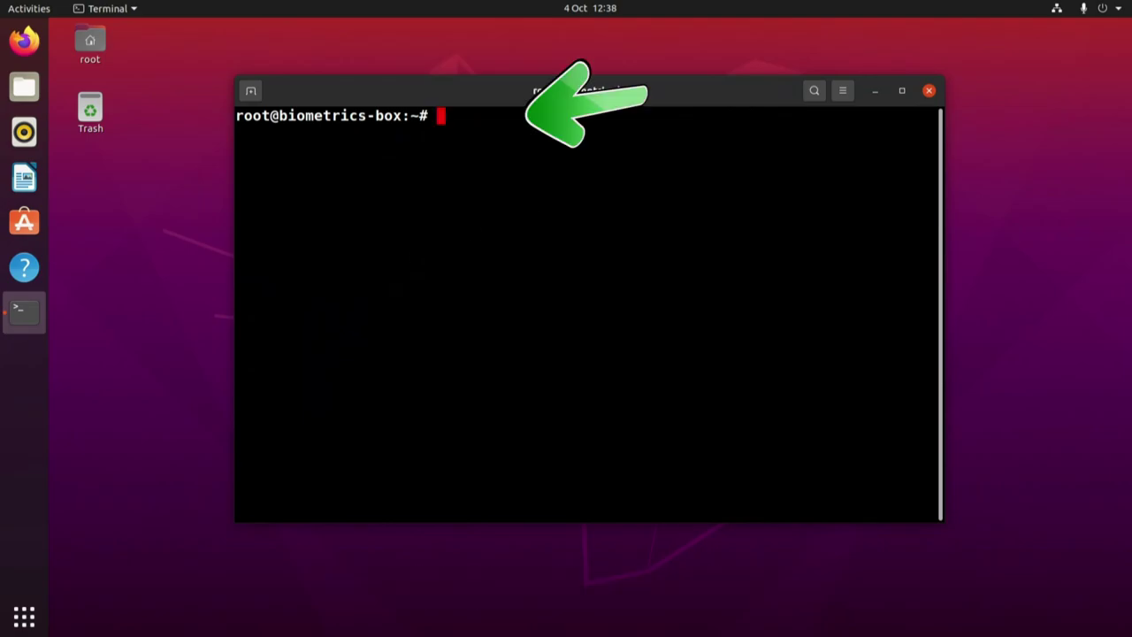
pyautogui.write('uname ')
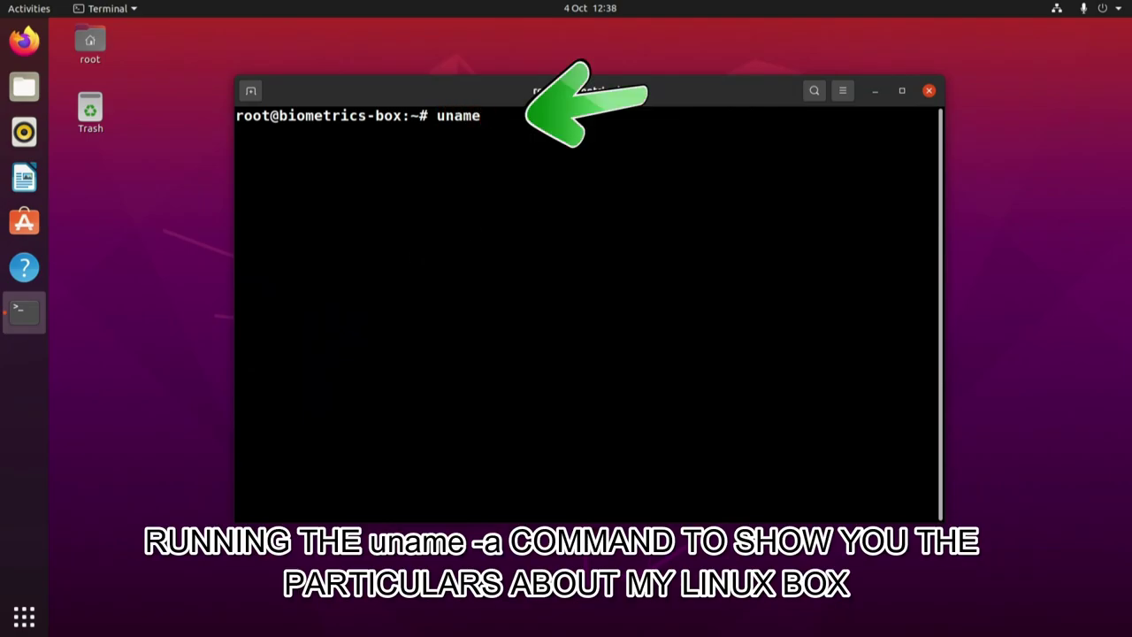
pyautogui.write('-a')
pyautogui.press('Return')
pyautogui.press('Return')
pyautogui.press('Return')
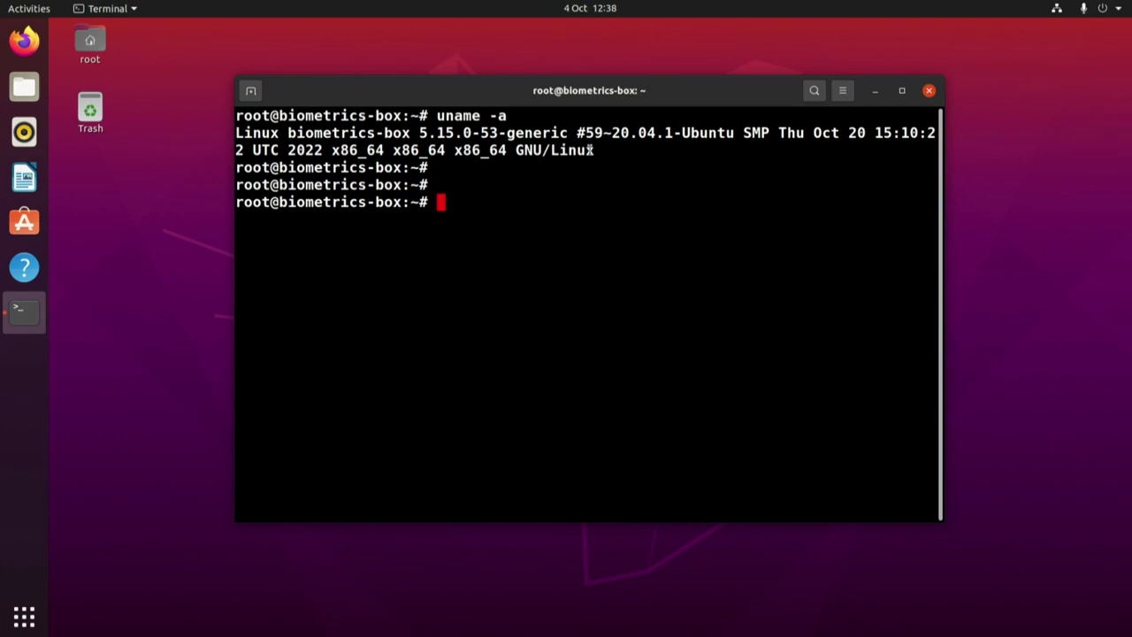
pyautogui.write('date')
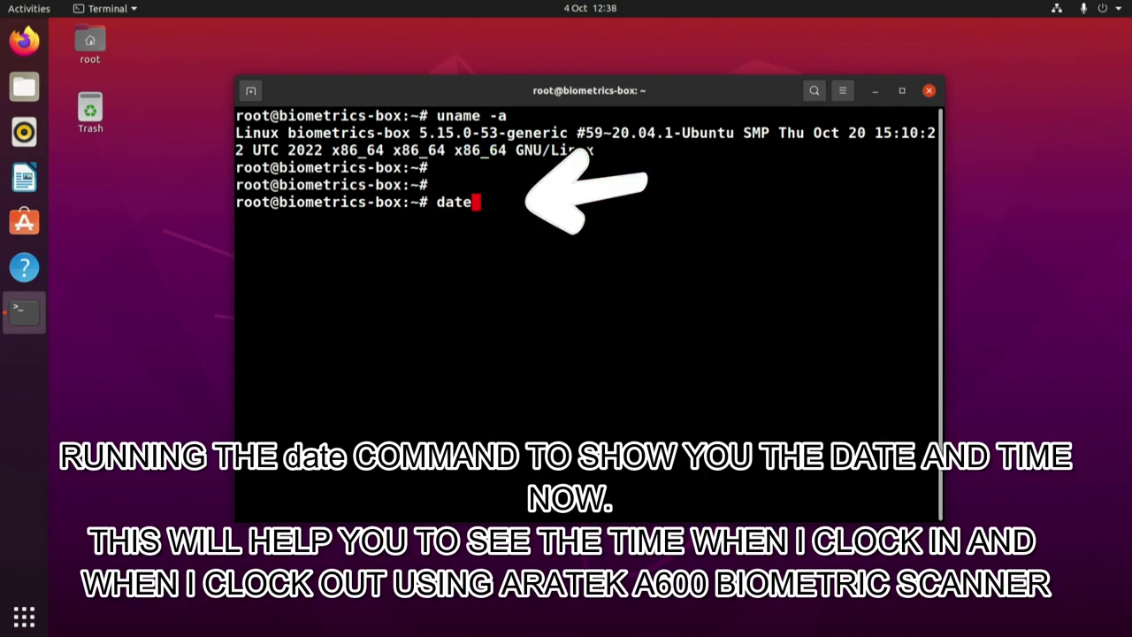
pyautogui.press('Return')
pyautogui.press('Return')
pyautogui.press('Return')
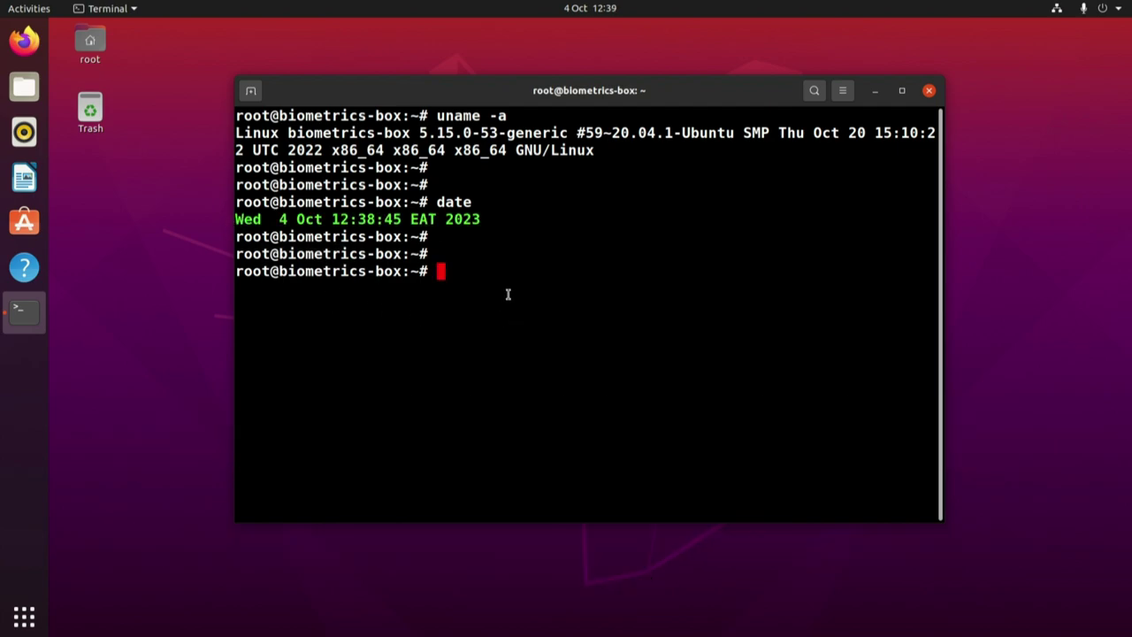
# Run lsusb | grep Capture, highlight the Aratek Capture Device line, and enter netbeans.
pyautogui.write('lsusb')
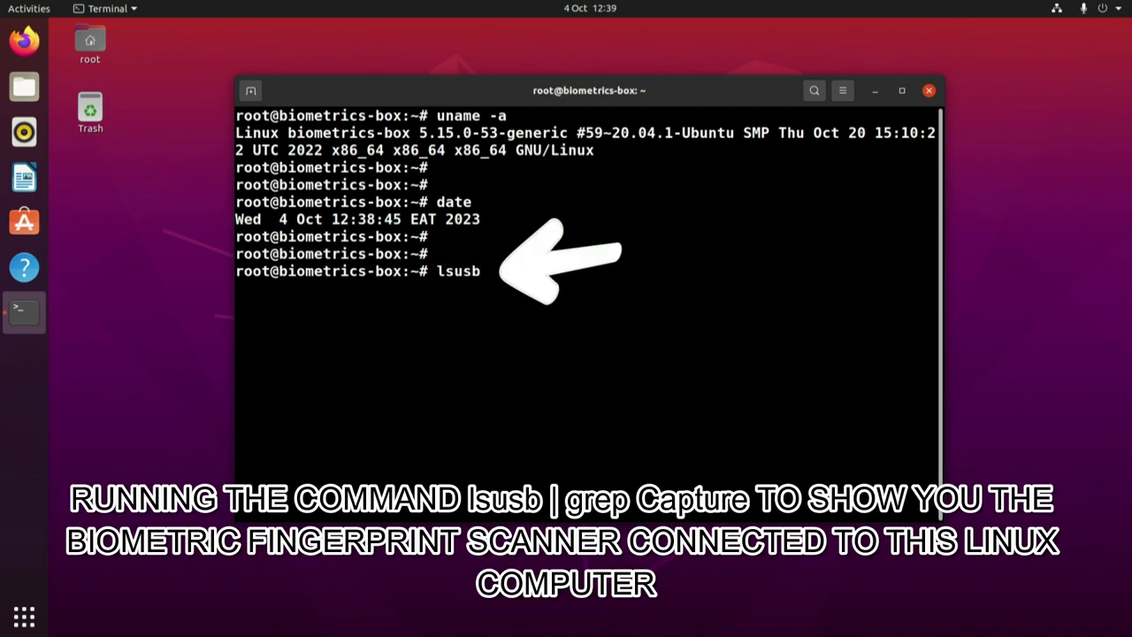
pyautogui.write(' | gre')
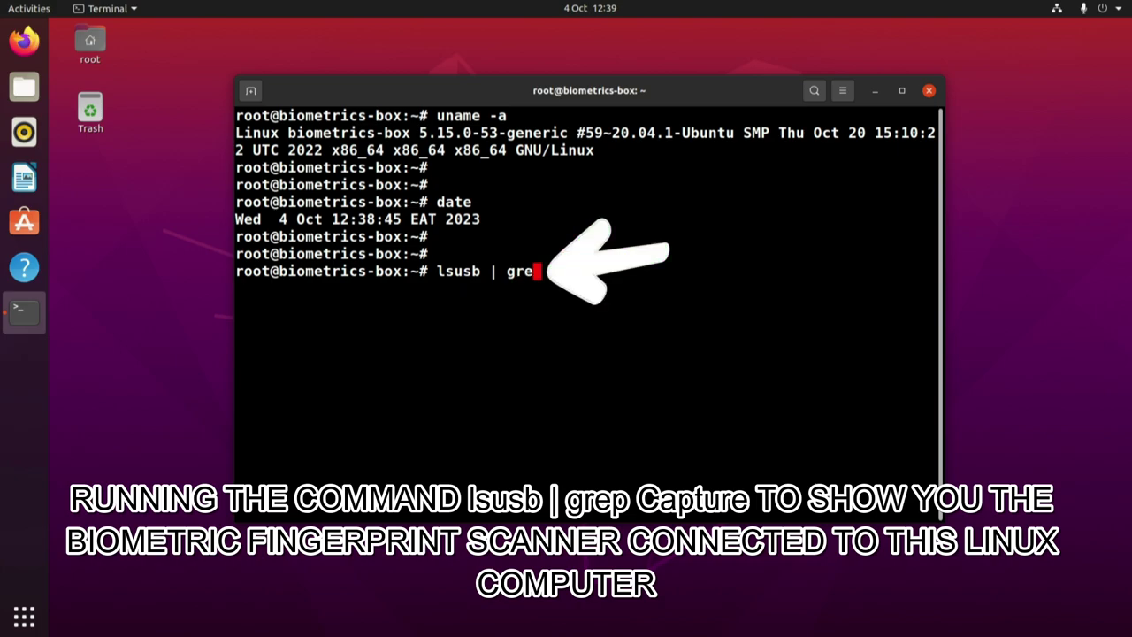
pyautogui.write('p Capture')
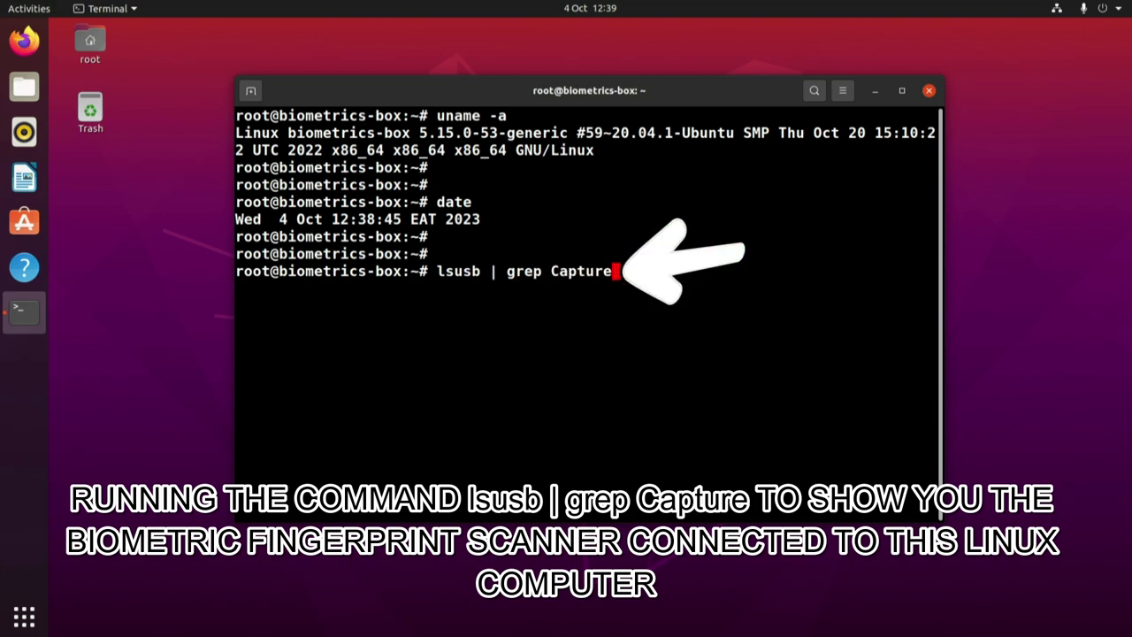
pyautogui.press('Return')
pyautogui.press('Return')
pyautogui.press('Return')
pyautogui.moveTo(629, 288); pyautogui.dragTo(812, 288)
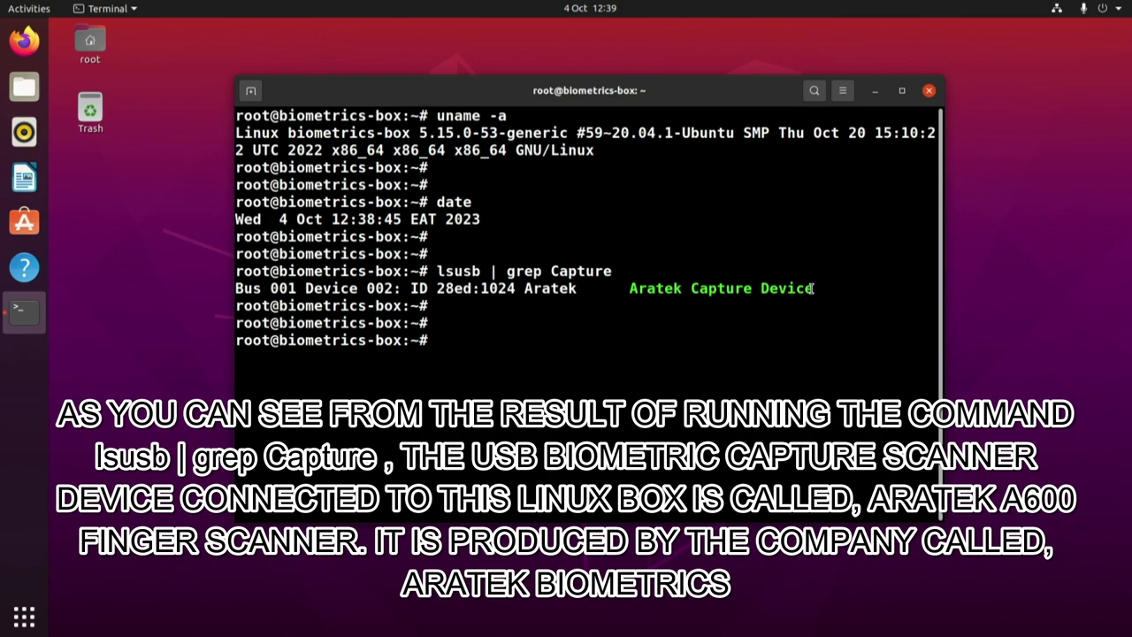
pyautogui.doubleClick(549, 288)
pyautogui.click(454, 340)
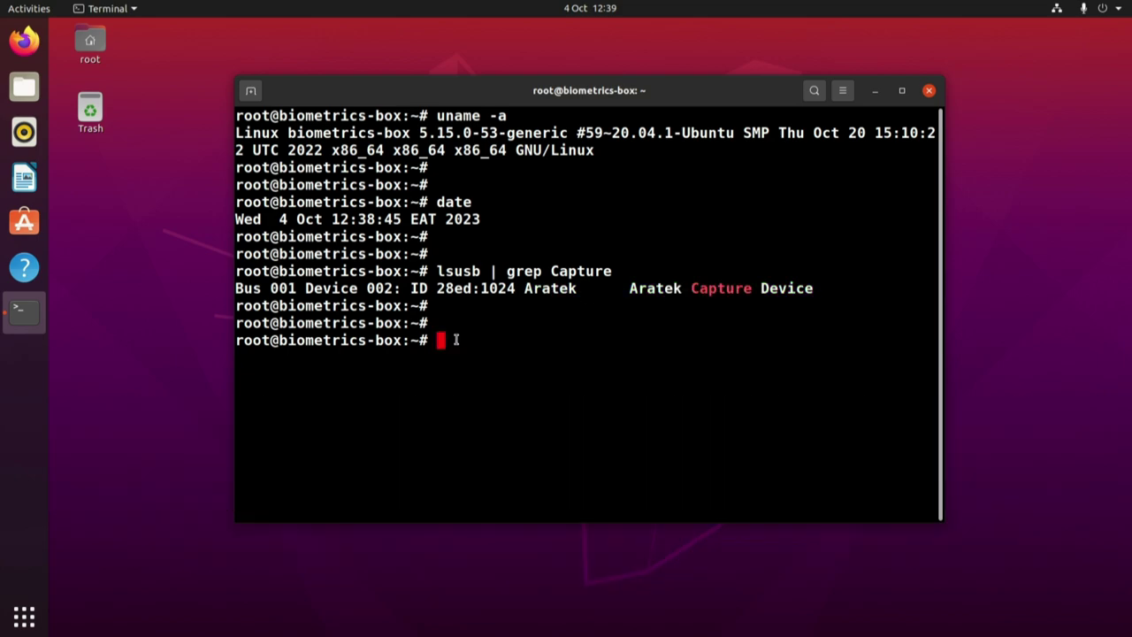
pyautogui.write('netbeans')
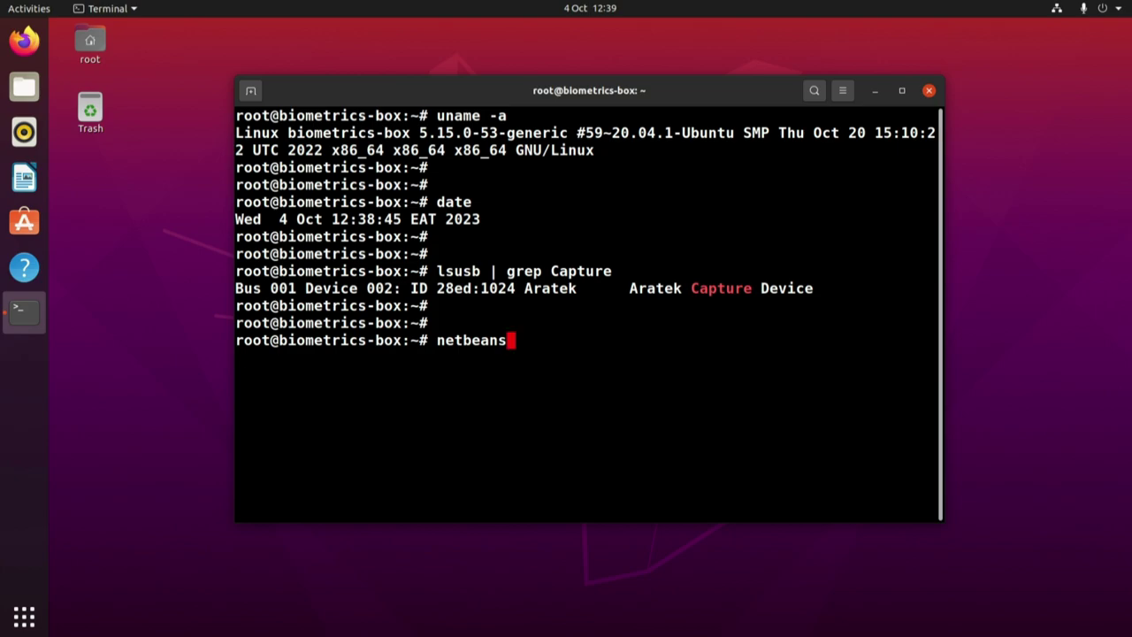
# Run the netbeans command to launch Apache NetBeans IDE 18.
pyautogui.press('Return')
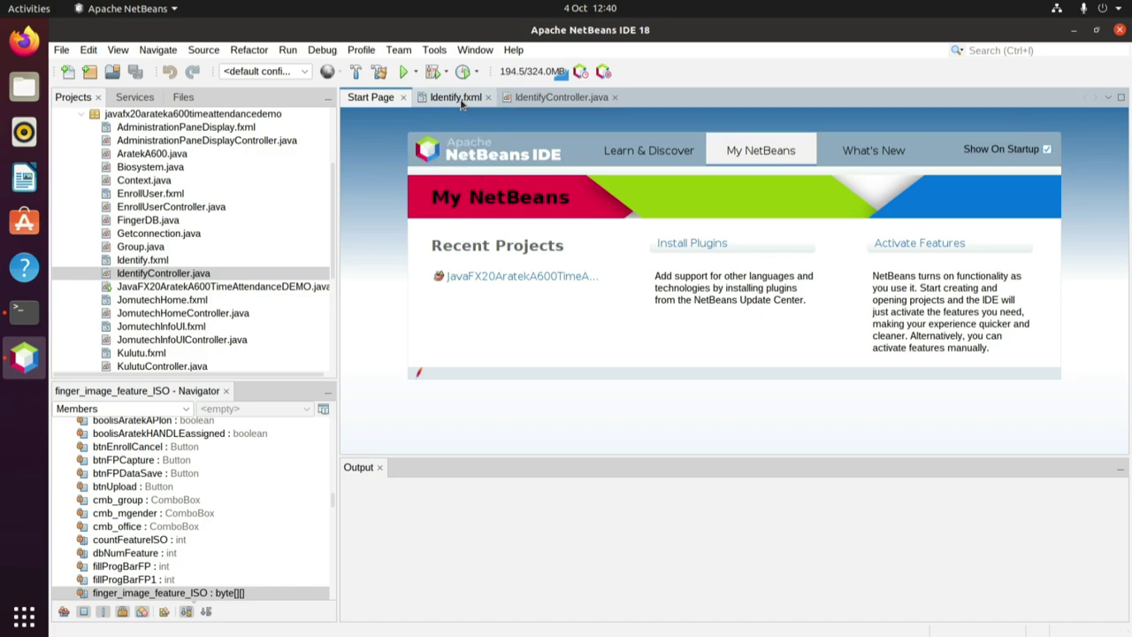
# Read through the Identify.fxml layout code, then bring up IdentifyController.java in the editor.
pyautogui.click(458, 98)
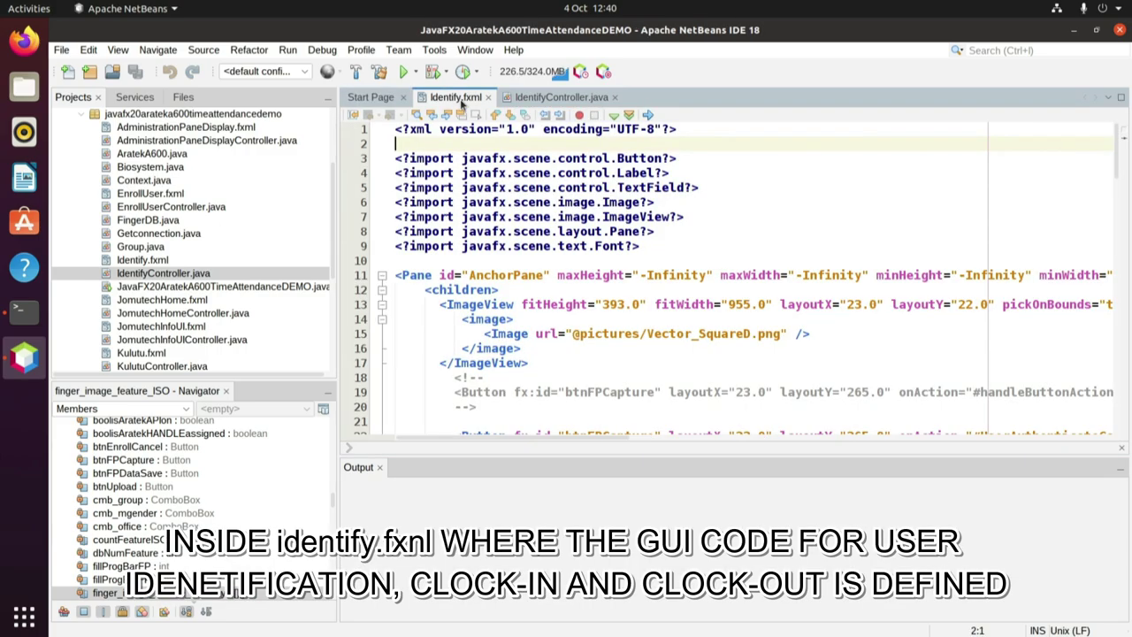
pyautogui.scroll(-2, 410, 163)
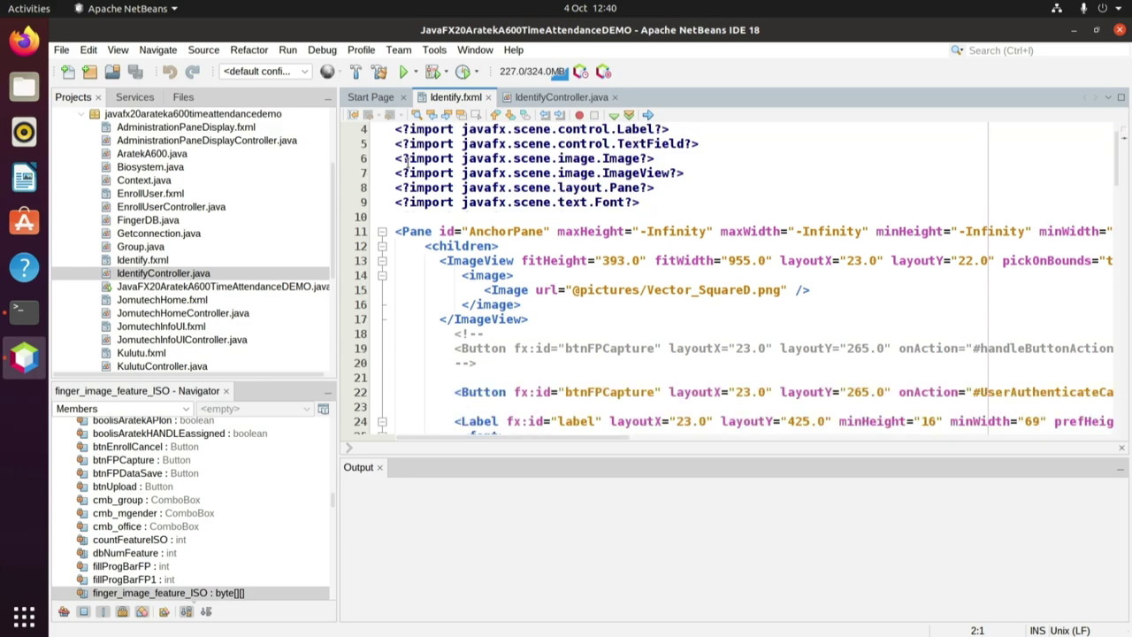
pyautogui.scroll(-2, 536, 231)
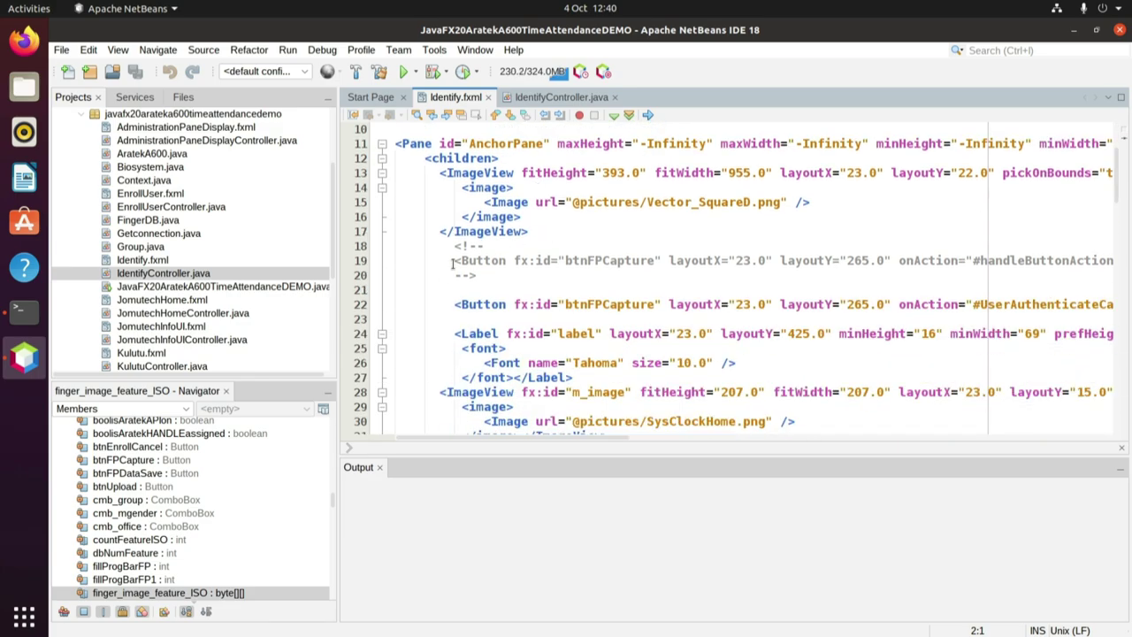
pyautogui.scroll(-5, 428, 271)
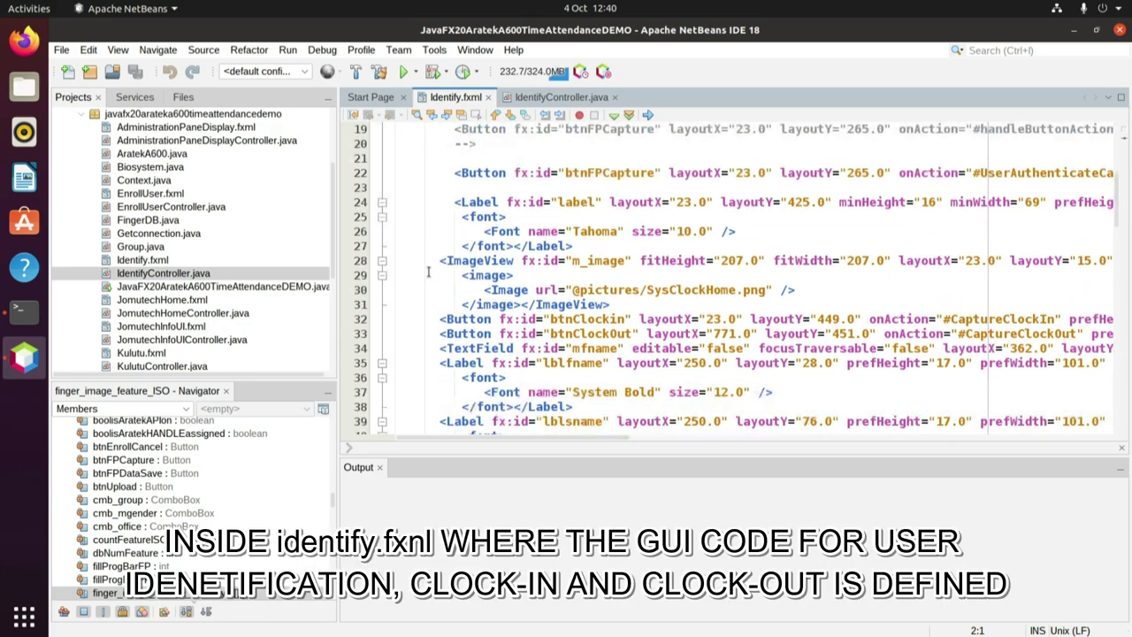
pyautogui.scroll(-6, 428, 271)
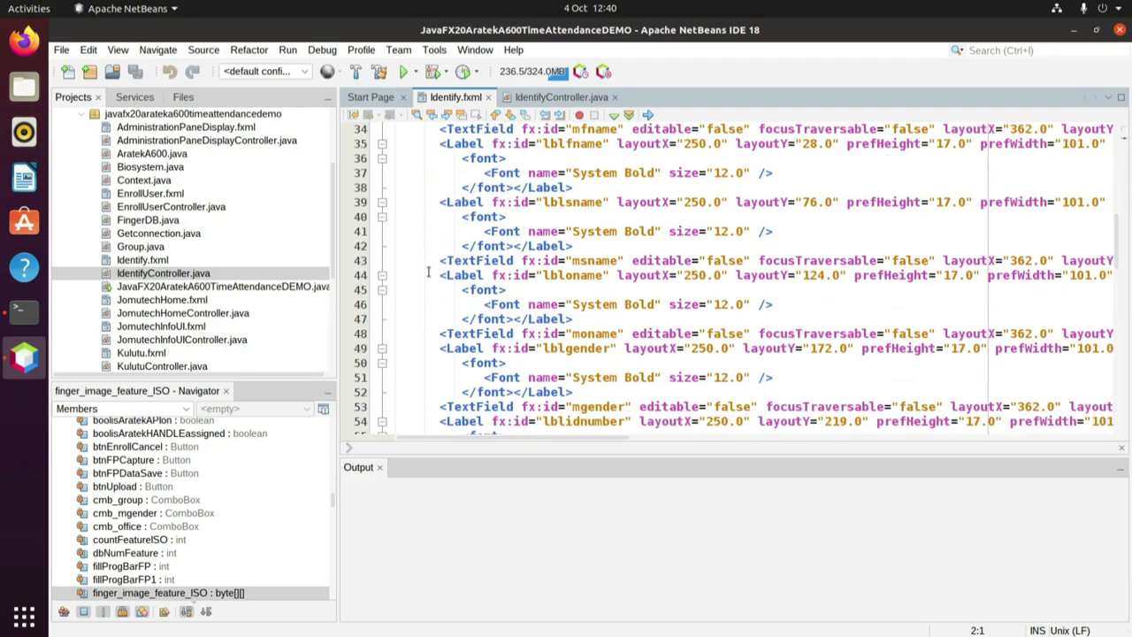
pyautogui.scroll(-6, 428, 272)
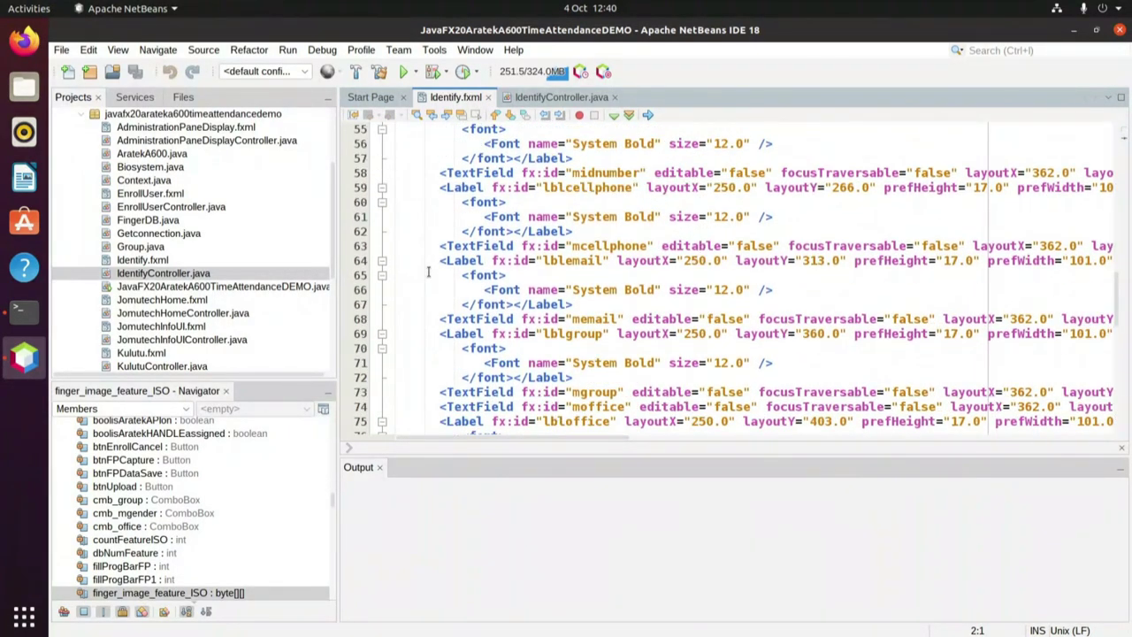
pyautogui.scroll(-7, 428, 271)
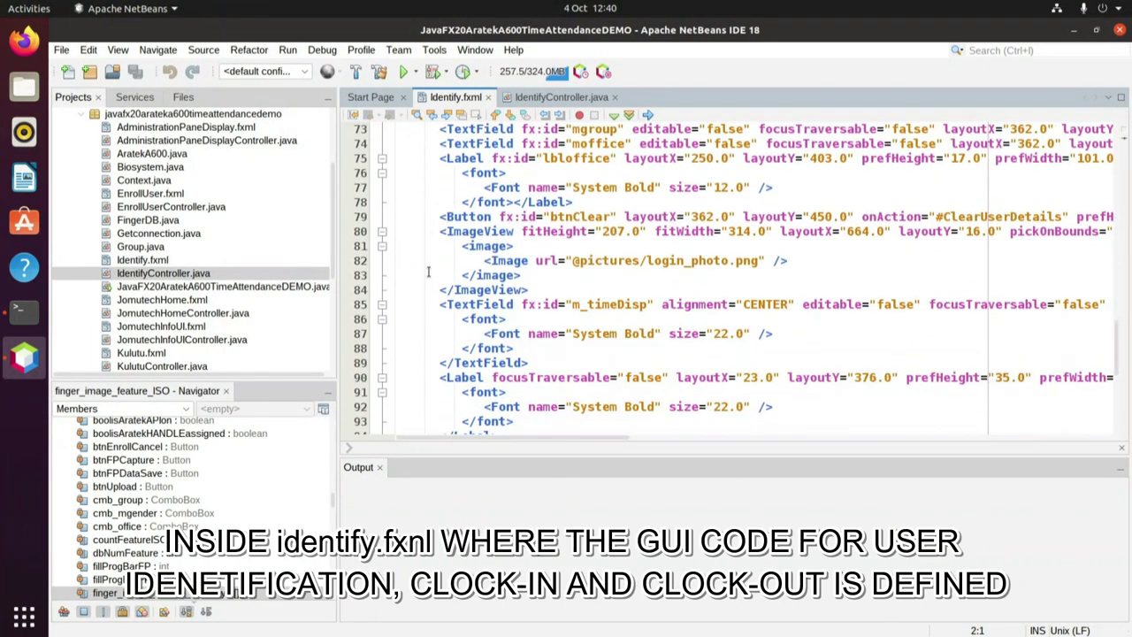
pyautogui.scroll(-2, 428, 272)
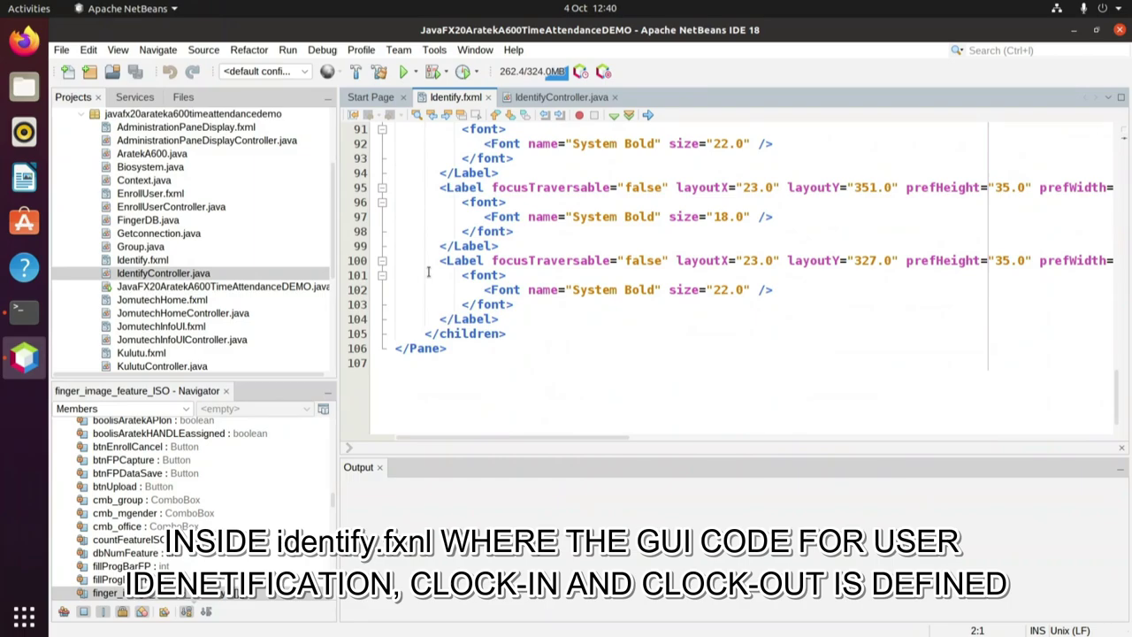
pyautogui.scroll(11, 428, 272)
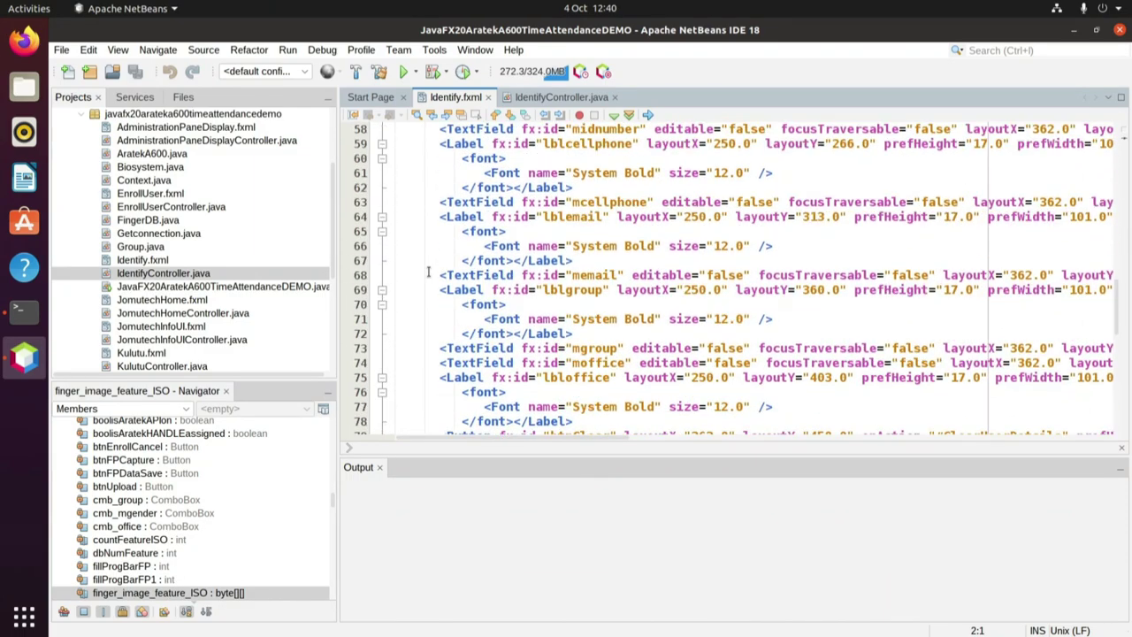
pyautogui.scroll(14, 428, 272)
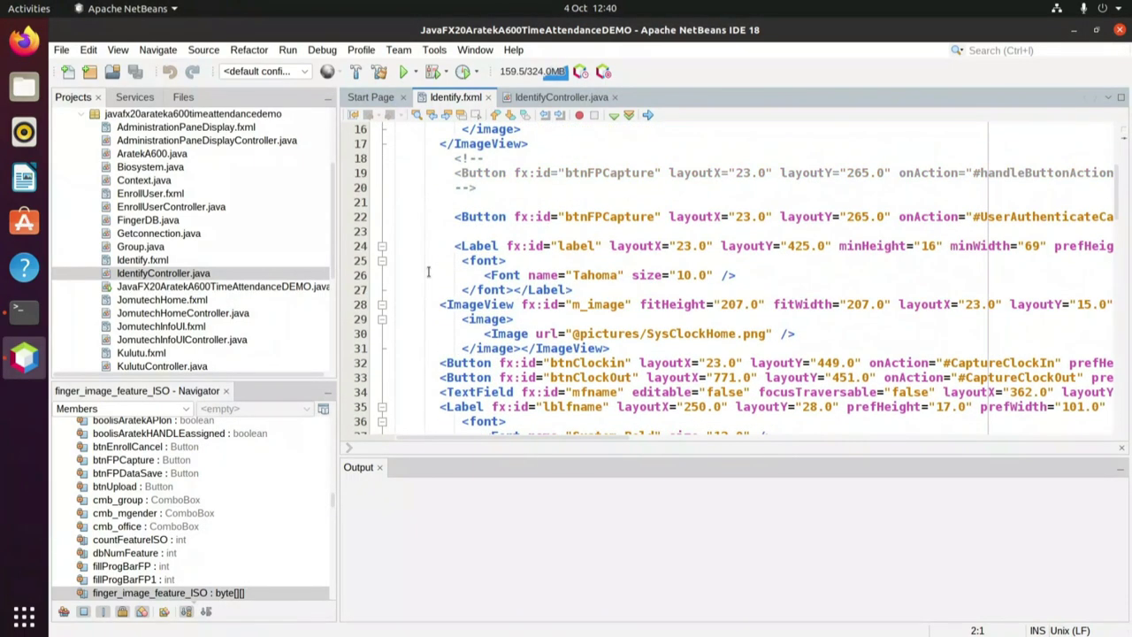
pyautogui.scroll(5, 428, 271)
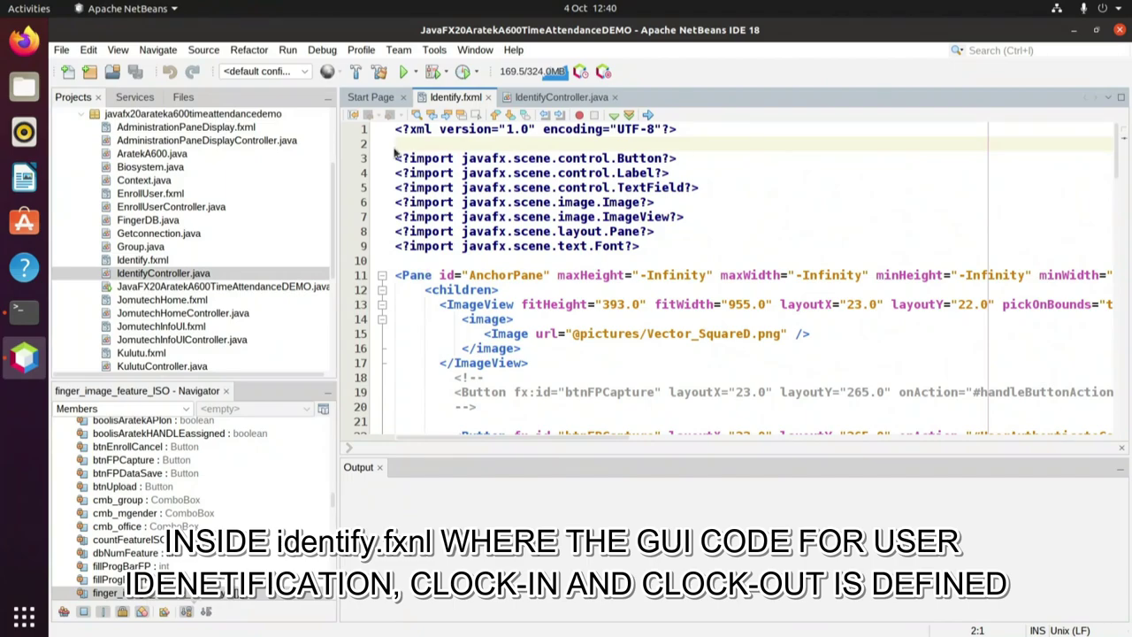
pyautogui.click(377, 105)
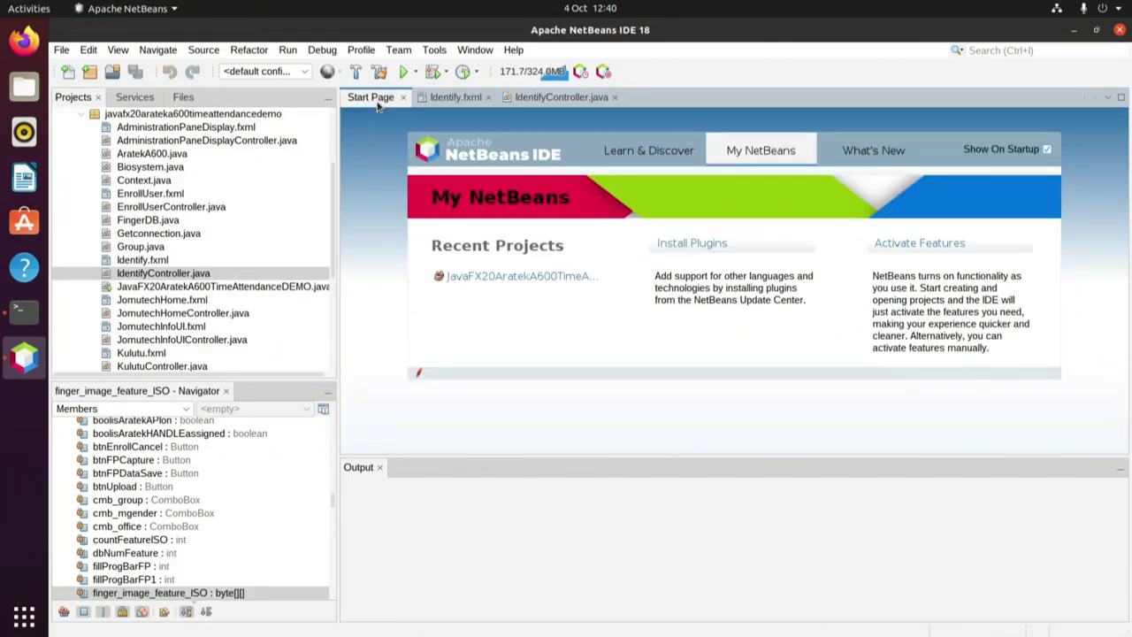
pyautogui.click(561, 97)
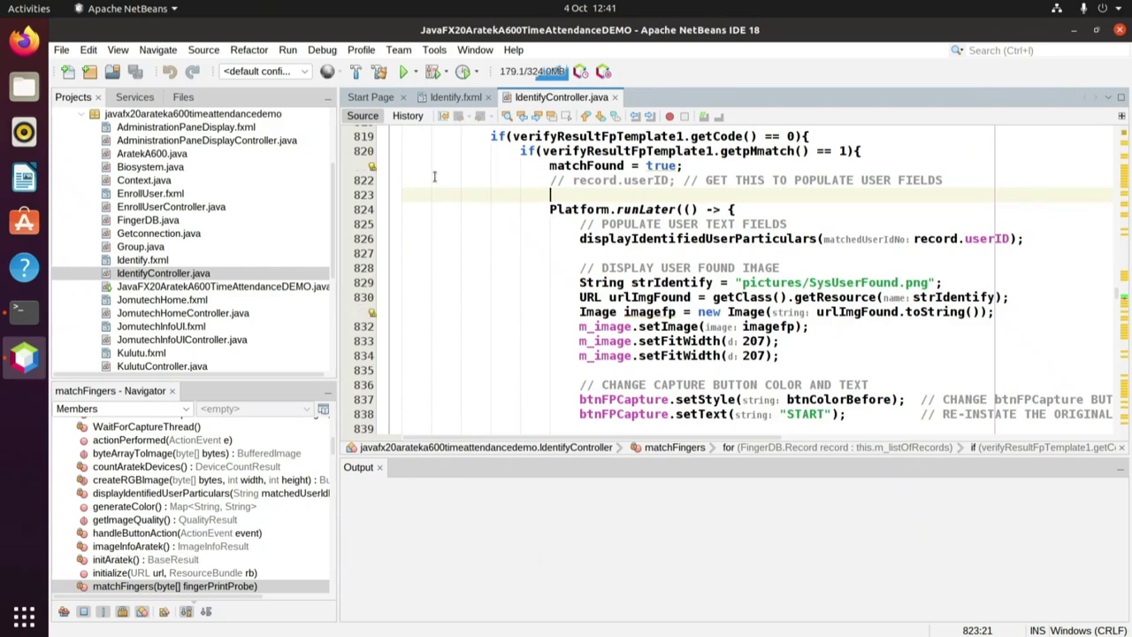
pyautogui.scroll(-1, 461, 192)
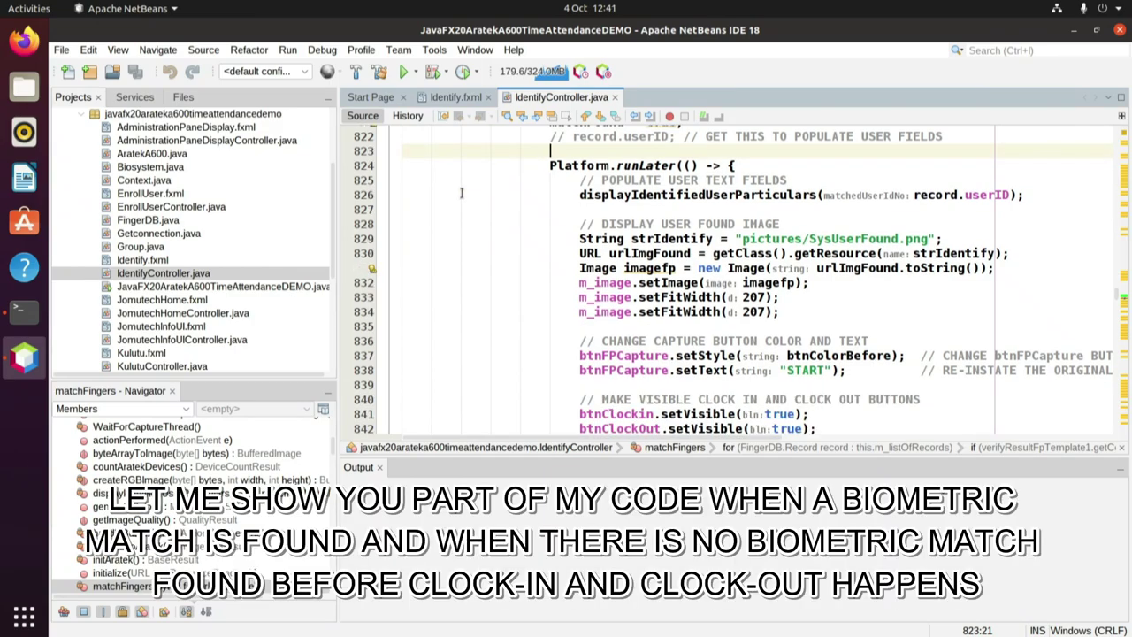
pyautogui.scroll(-1, 460, 192)
pyautogui.scroll(-2, 461, 192)
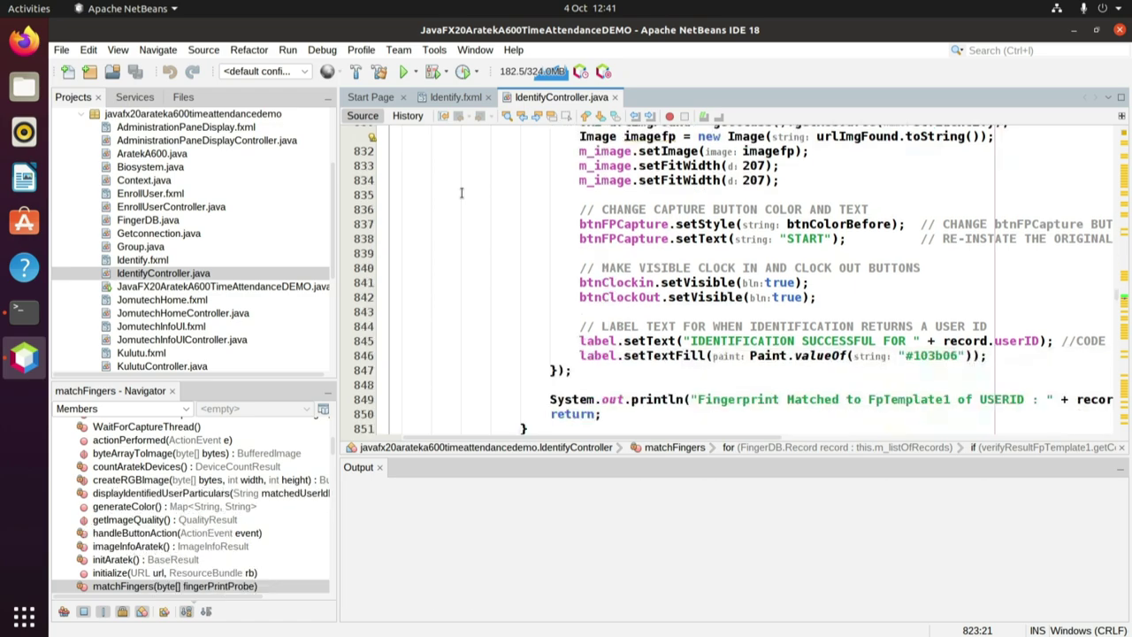
pyautogui.scroll(-4, 460, 192)
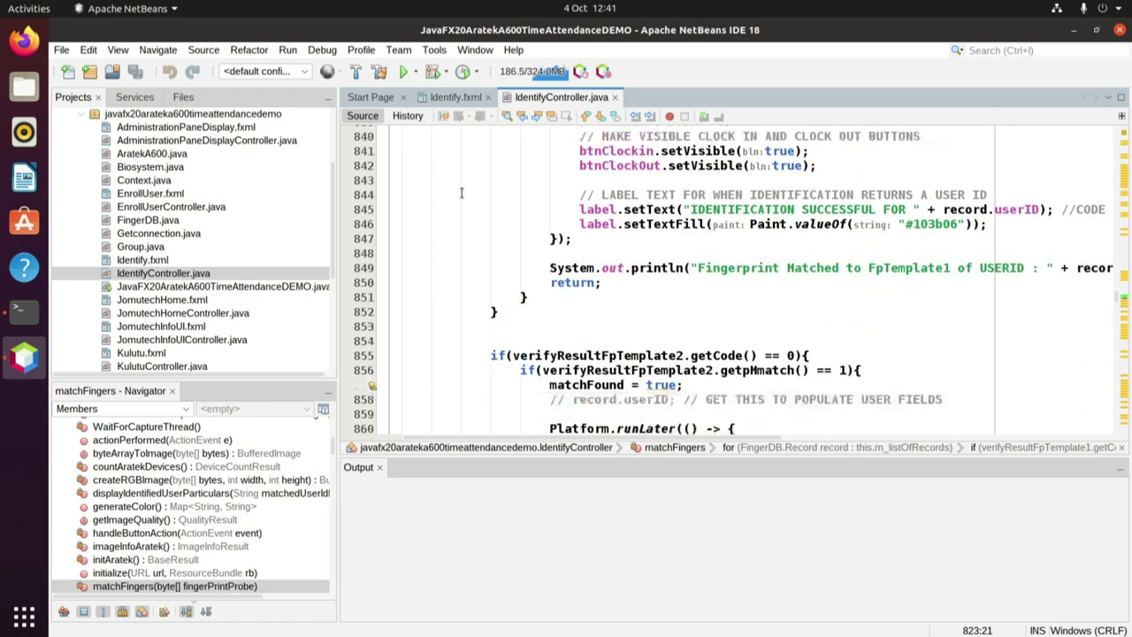
pyautogui.scroll(-3, 460, 192)
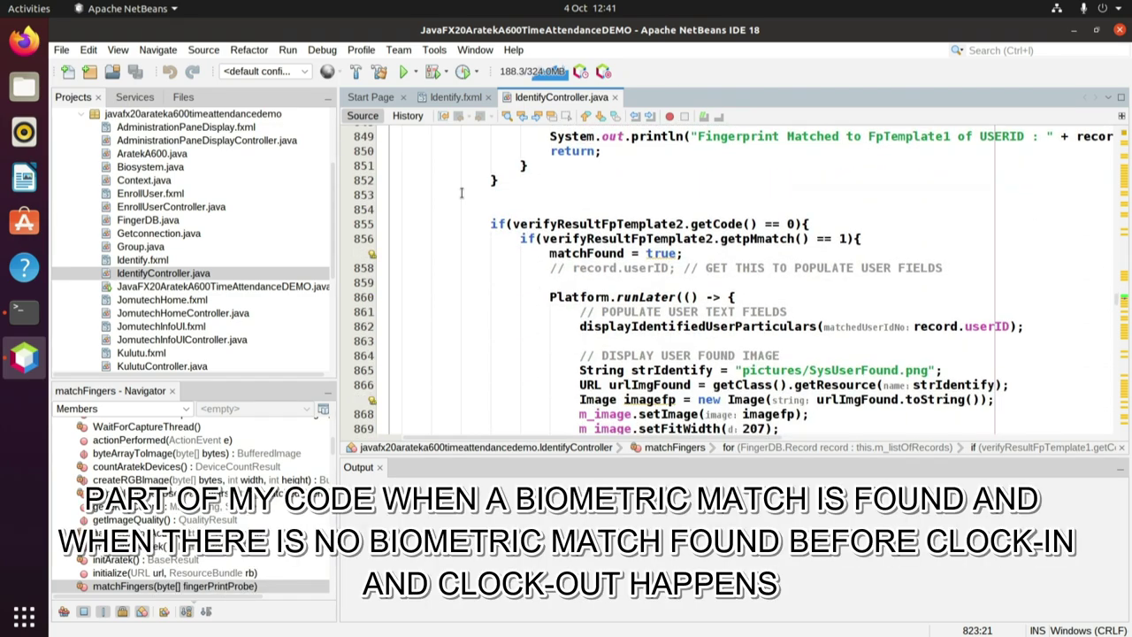
pyautogui.scroll(-4, 460, 192)
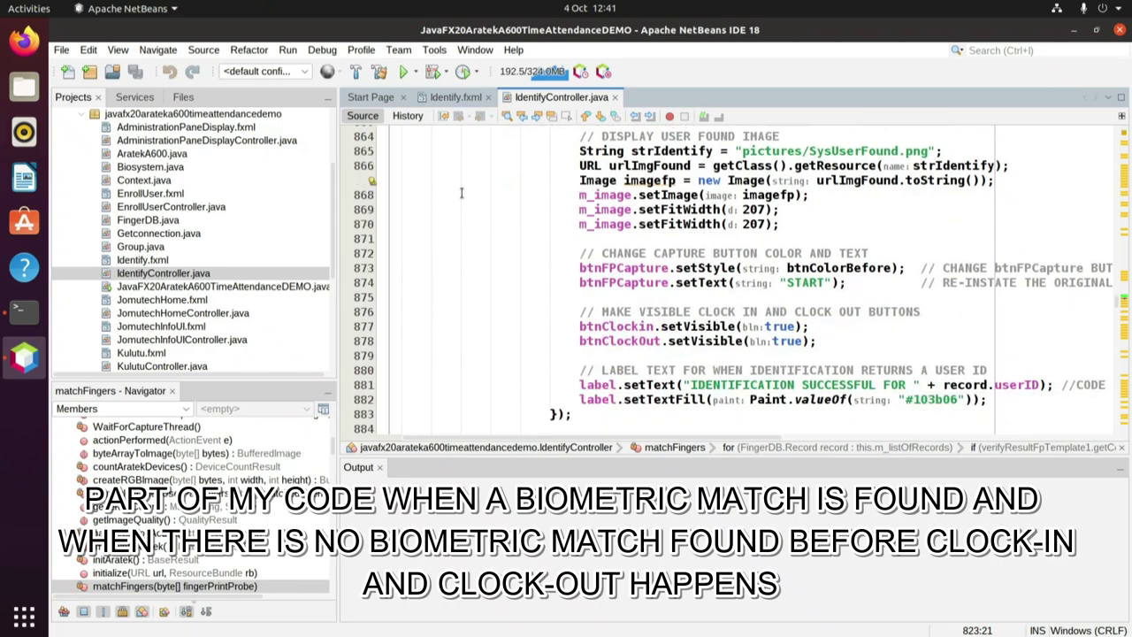
pyautogui.scroll(-4, 460, 192)
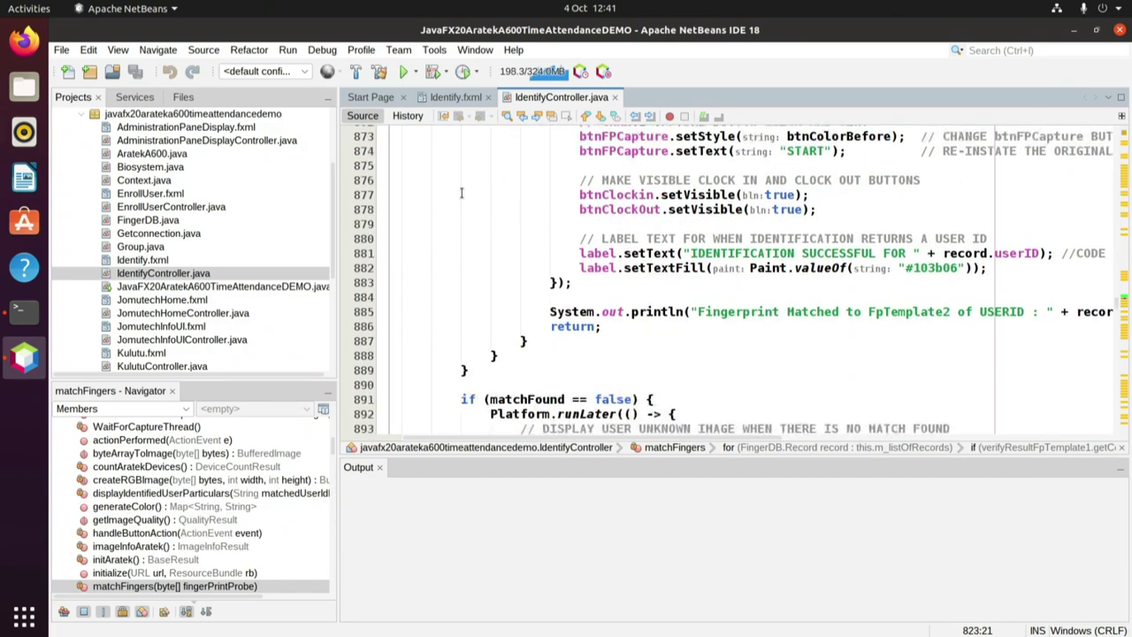
pyautogui.scroll(-3, 460, 192)
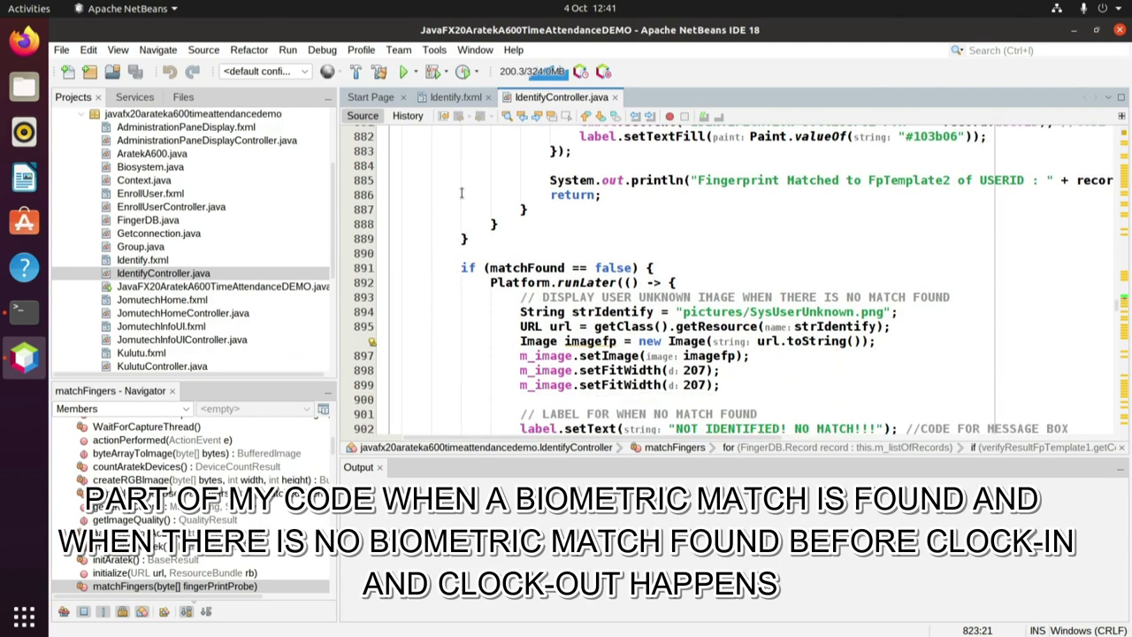
pyautogui.scroll(-1, 460, 193)
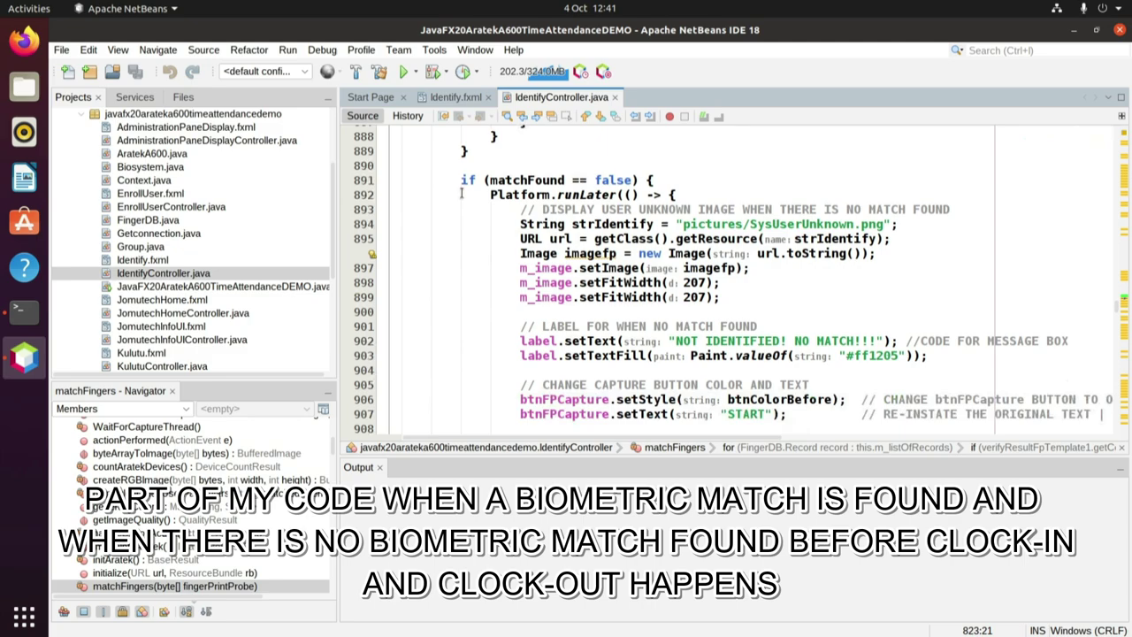
pyautogui.scroll(-2, 460, 192)
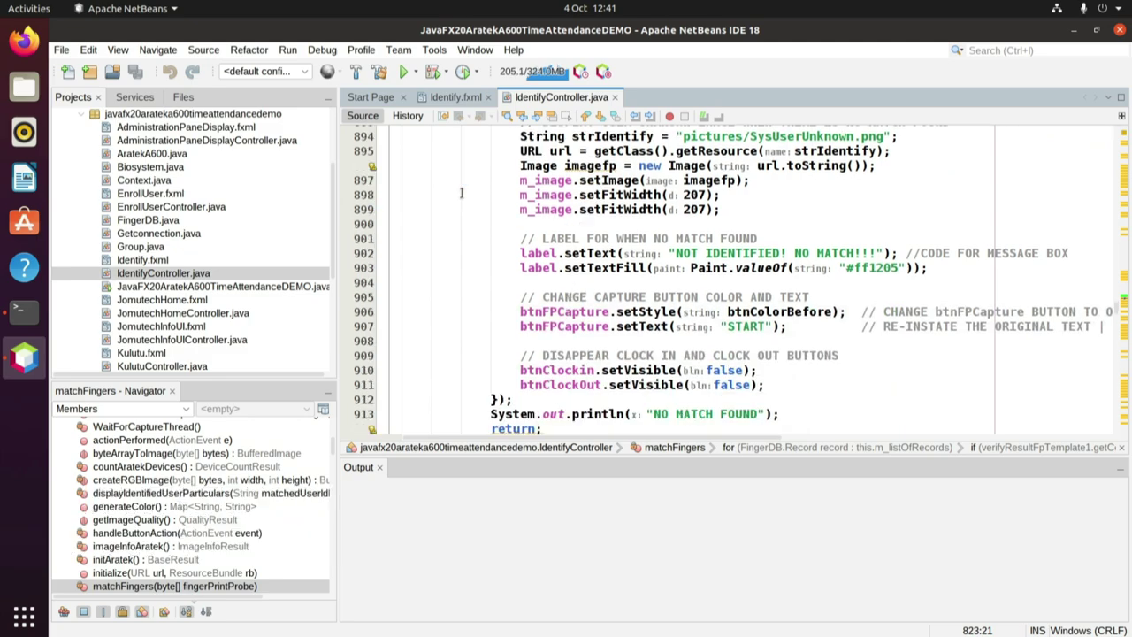
pyautogui.scroll(-1, 460, 192)
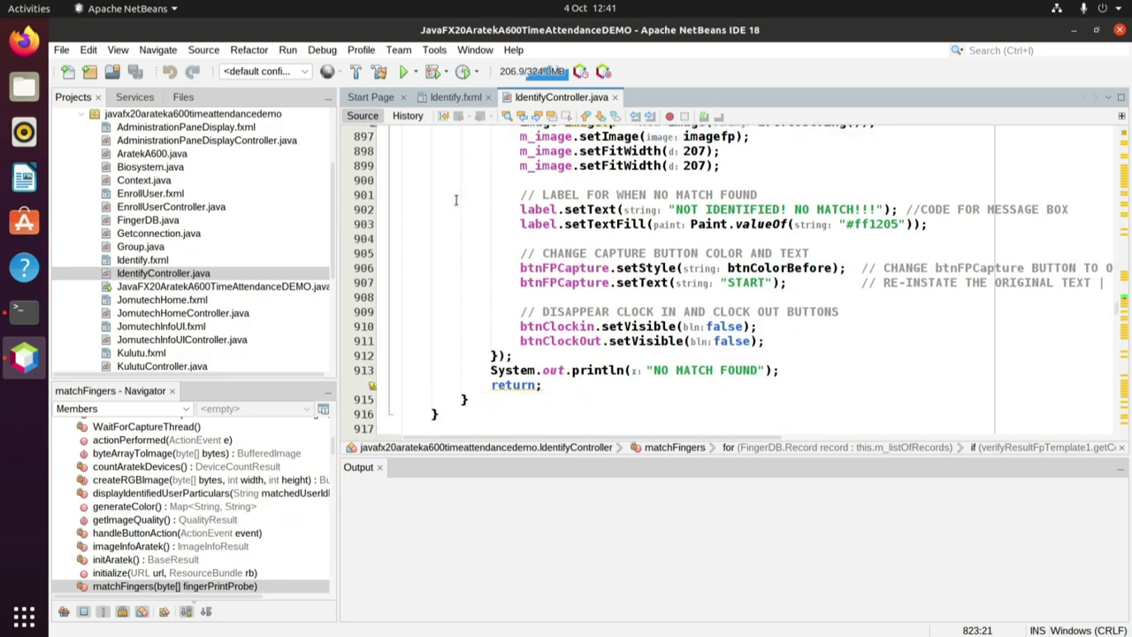
pyautogui.scroll(2, 457, 200)
pyautogui.scroll(2, 455, 202)
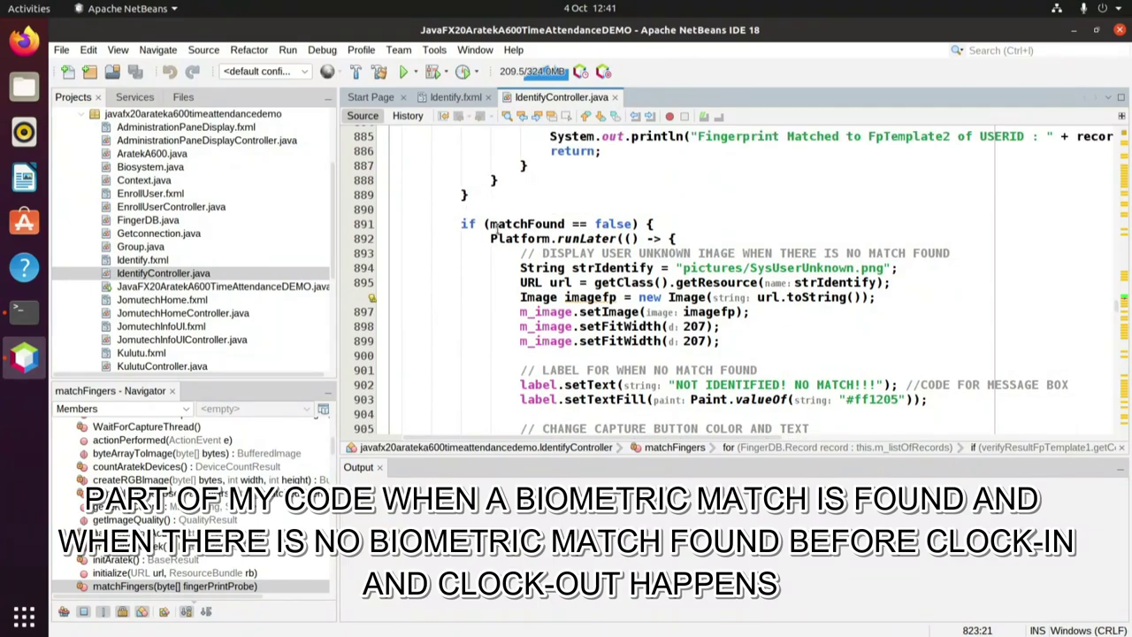
pyautogui.moveTo(492, 224); pyautogui.dragTo(633, 225)
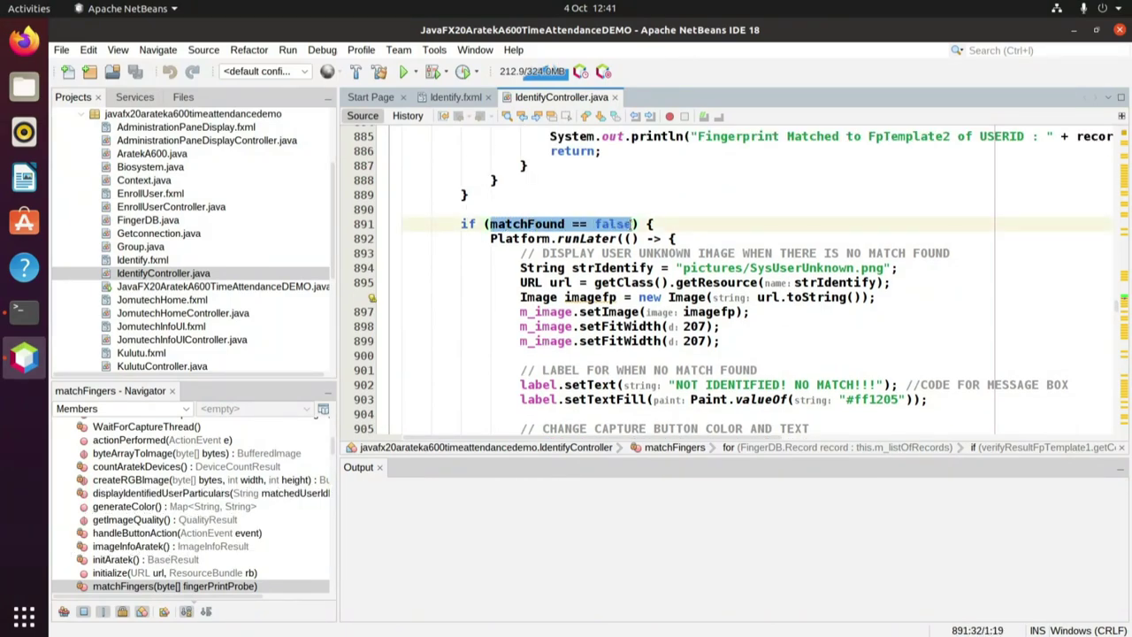
pyautogui.click(559, 228)
pyautogui.scroll(5, 461, 212)
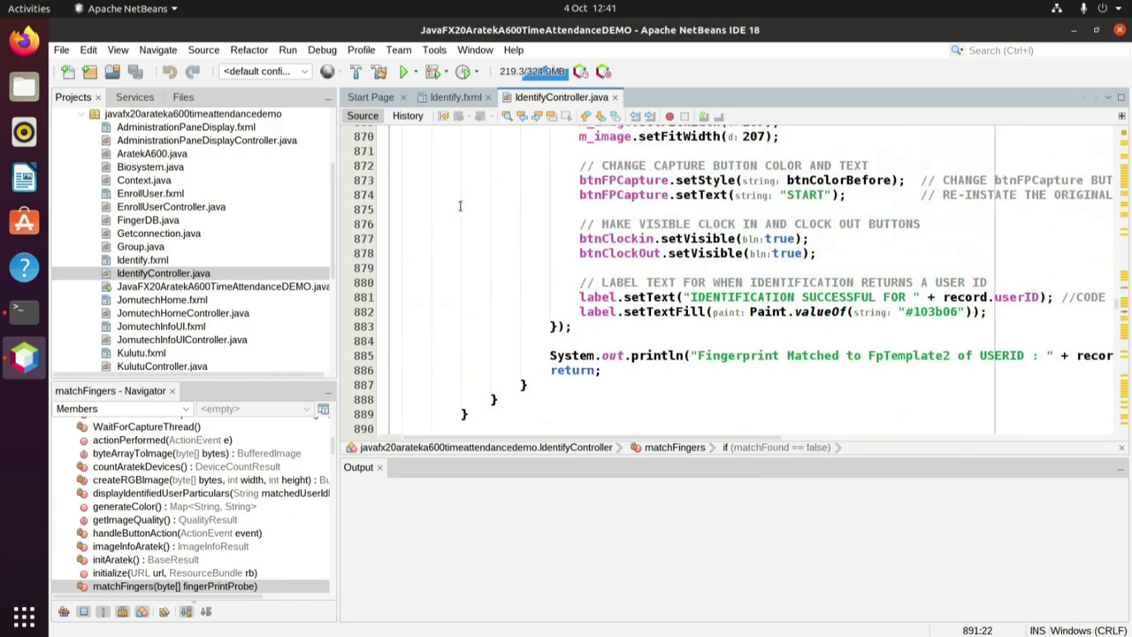
pyautogui.scroll(-2, 461, 217)
pyautogui.click(508, 341)
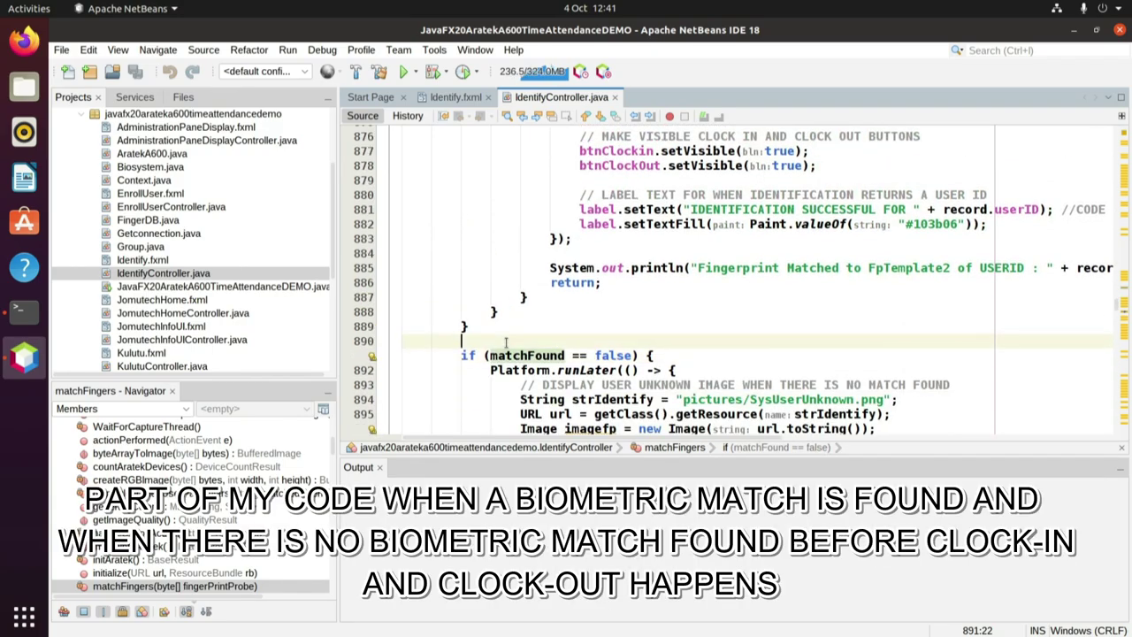
pyautogui.scroll(5, 509, 296)
pyautogui.scroll(3, 508, 291)
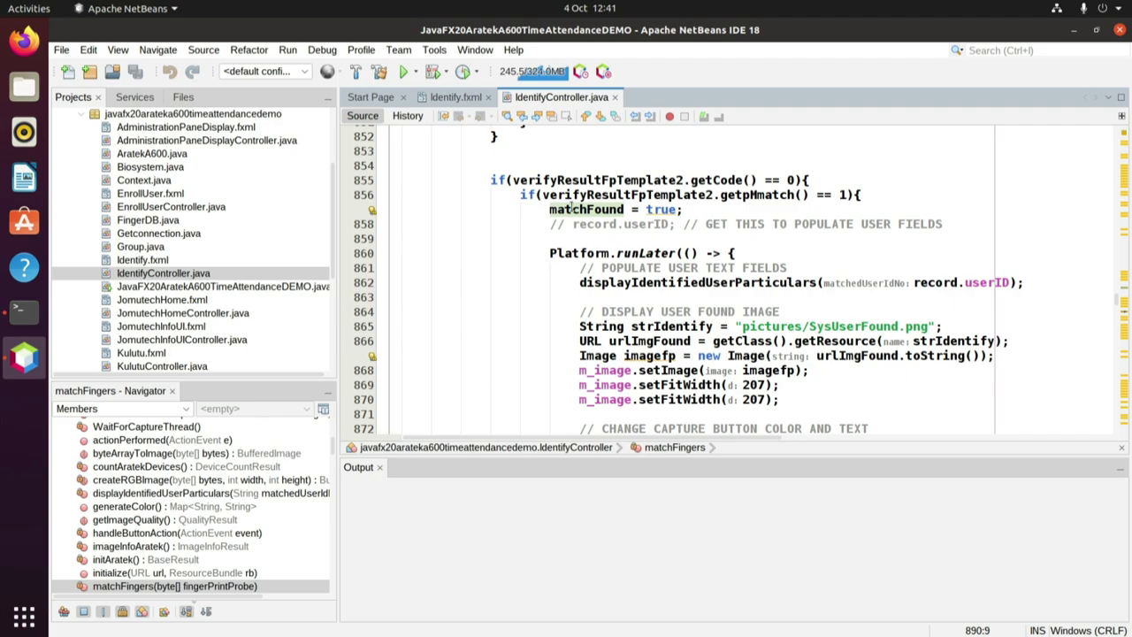
pyautogui.moveTo(543, 194); pyautogui.dragTo(851, 198)
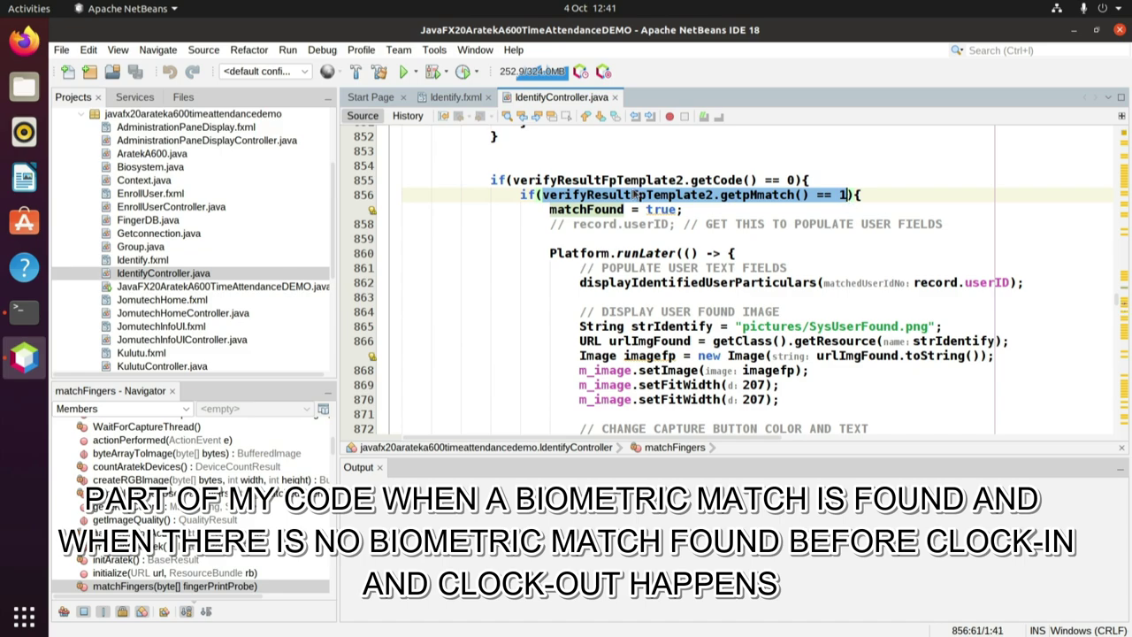
pyautogui.click(445, 166)
pyautogui.scroll(2, 444, 256)
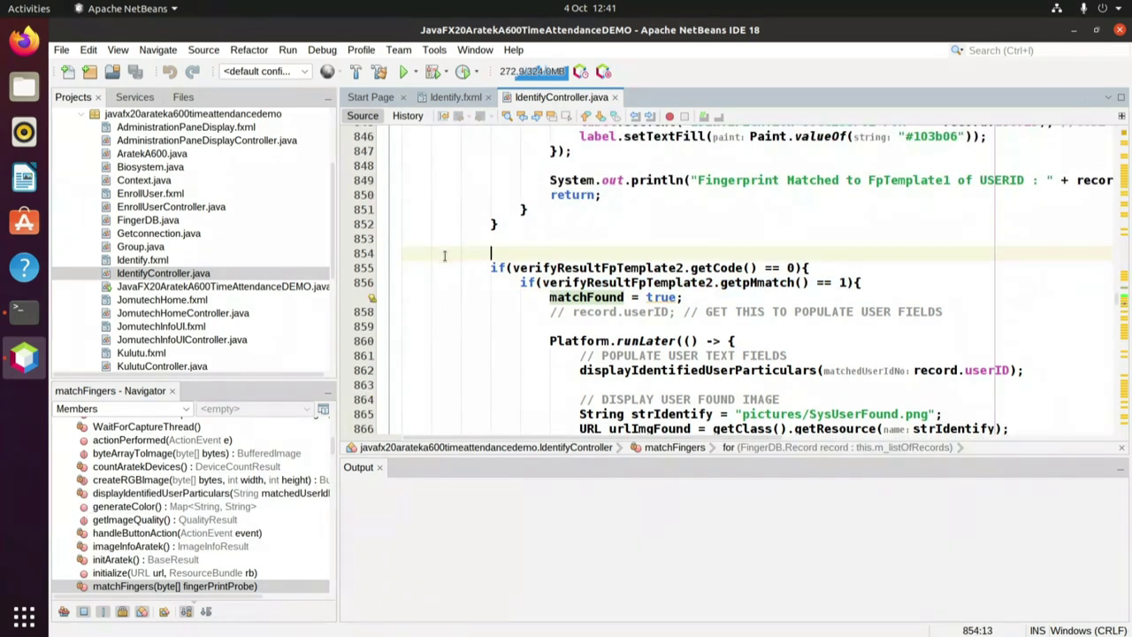
pyautogui.scroll(6, 444, 255)
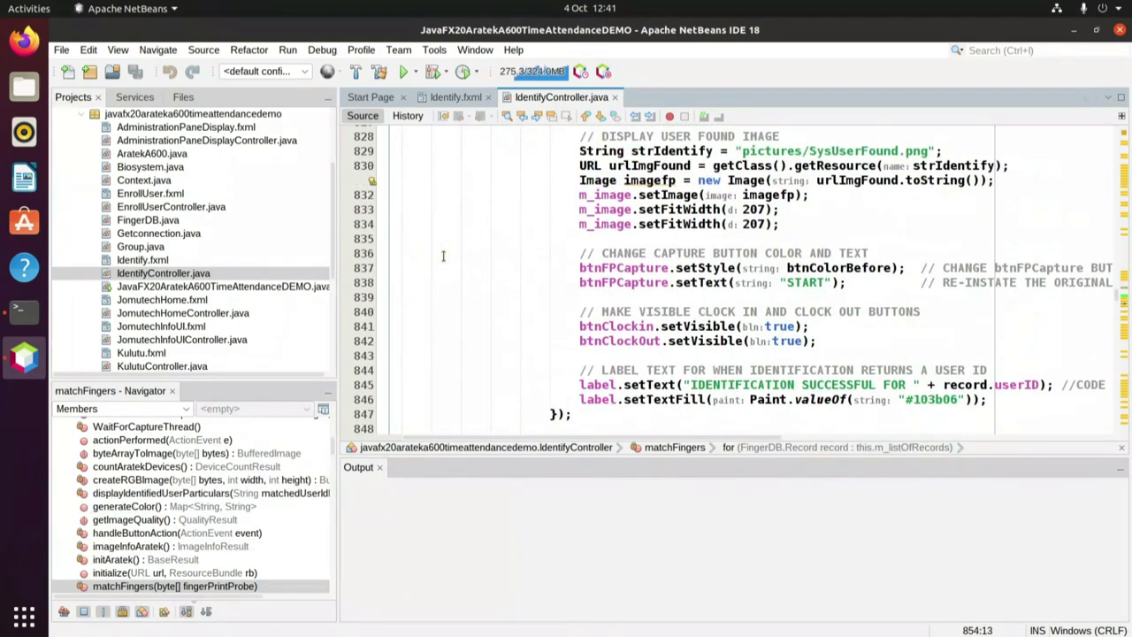
pyautogui.scroll(2, 443, 256)
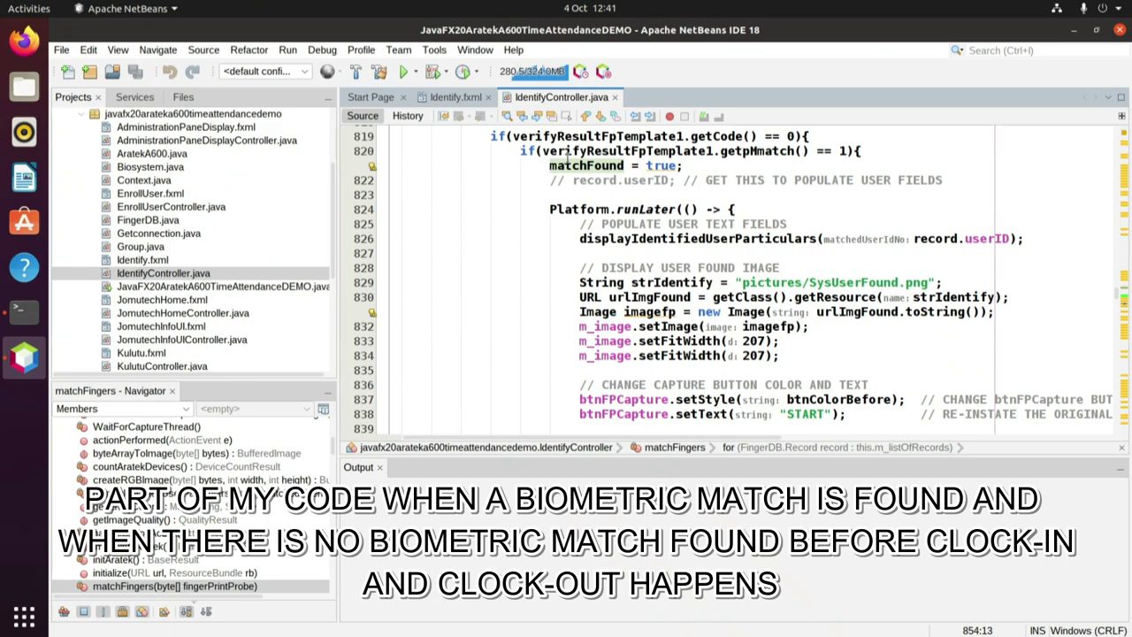
pyautogui.moveTo(542, 151); pyautogui.dragTo(847, 151)
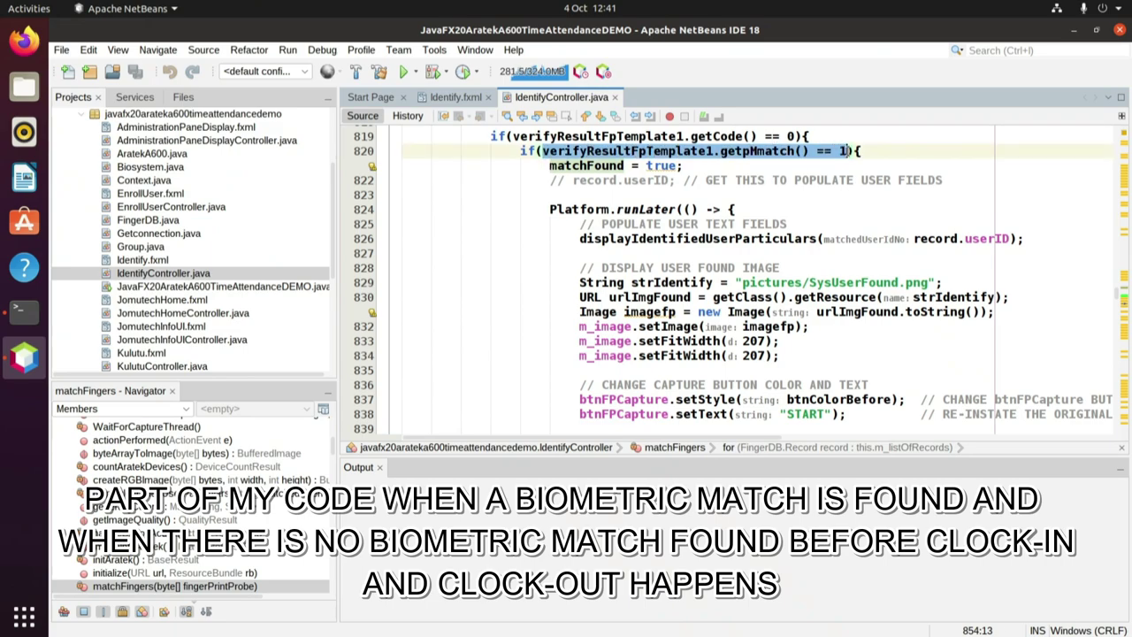
# Clean and build the project and check the BUILD SUCCESSFUL line in Output.
pyautogui.click(572, 195)
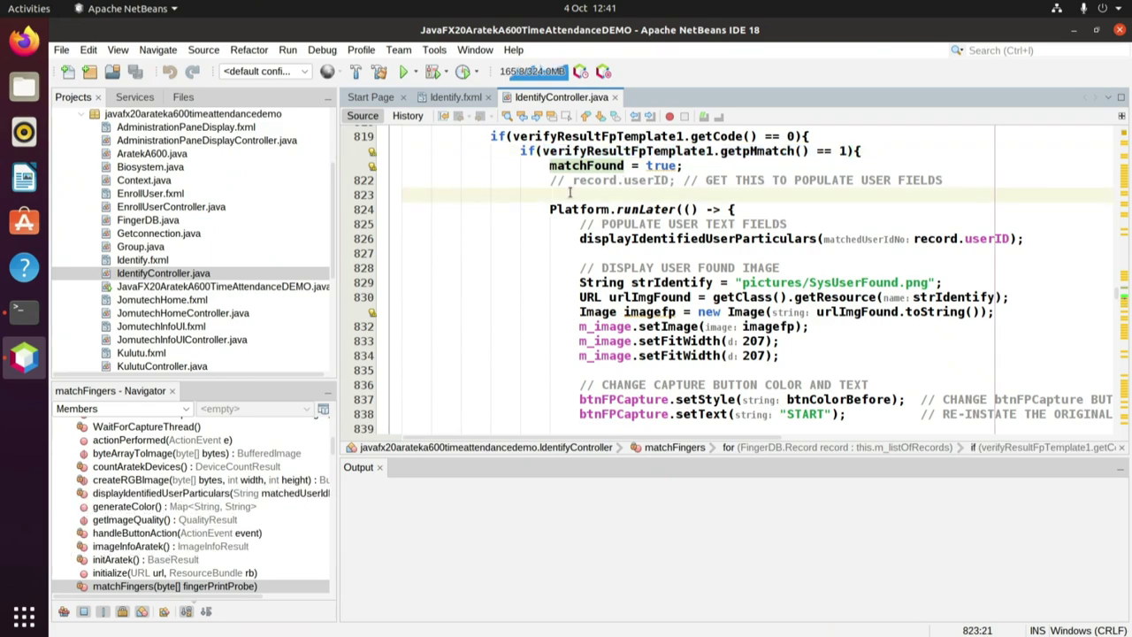
pyautogui.click(288, 51)
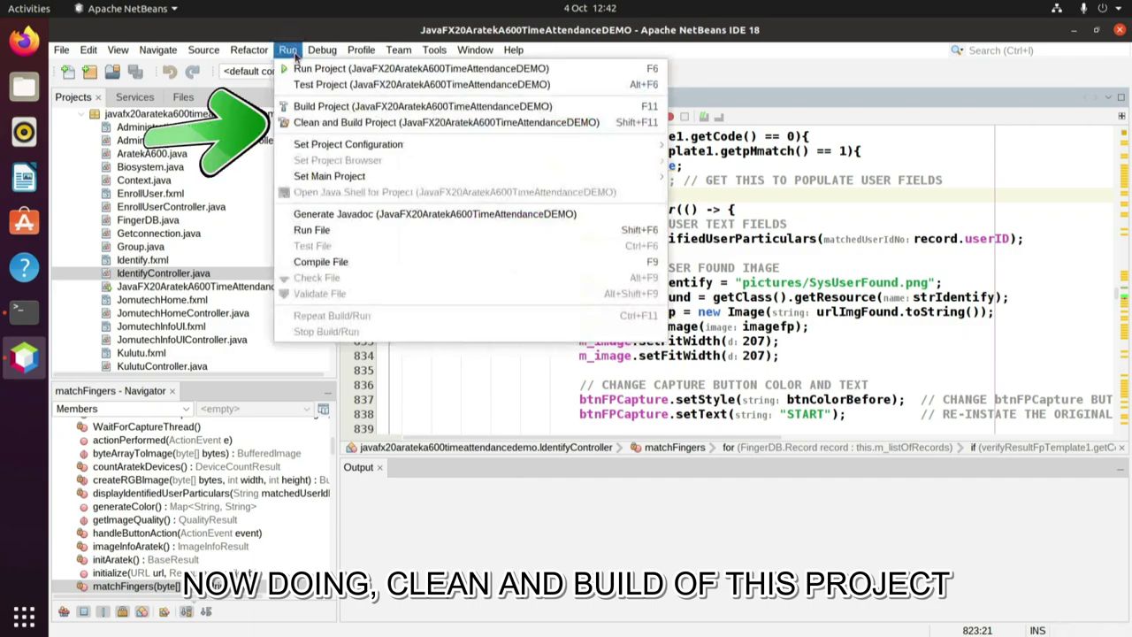
pyautogui.click(319, 122)
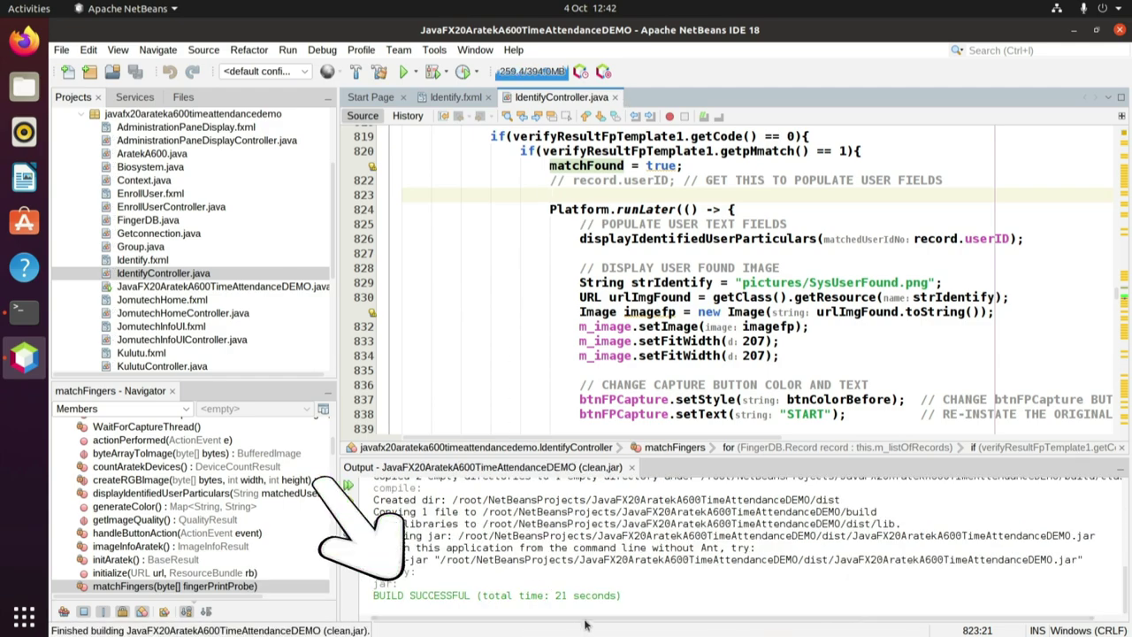
pyautogui.moveTo(623, 599); pyautogui.dragTo(400, 599)
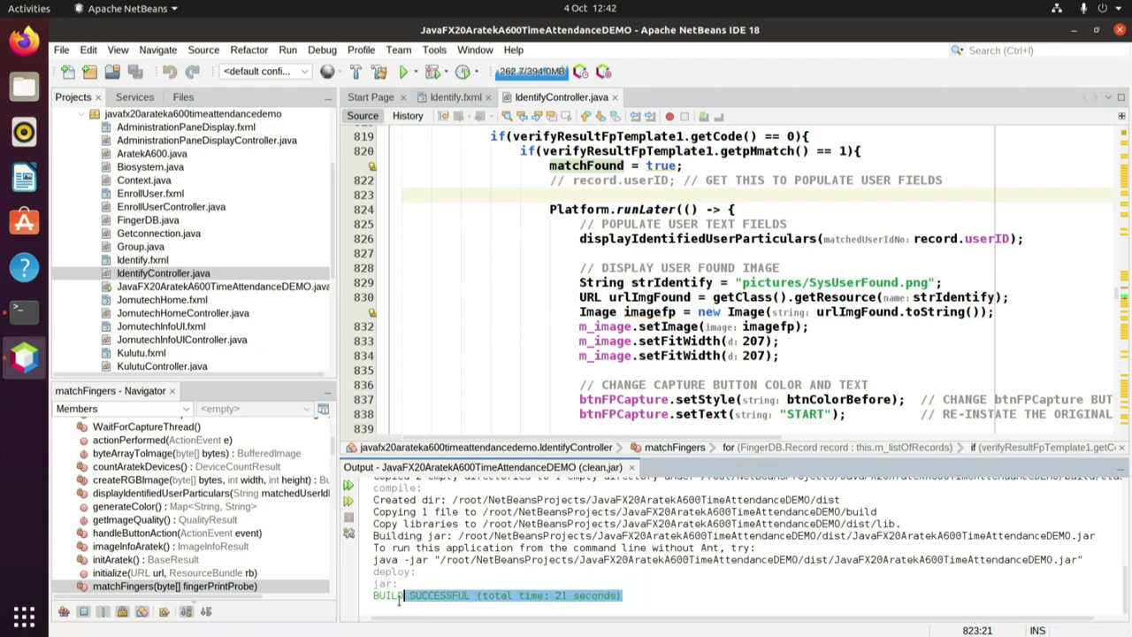
pyautogui.click(650, 598)
pyautogui.moveTo(564, 598); pyautogui.dragTo(366, 597)
pyautogui.click(648, 599)
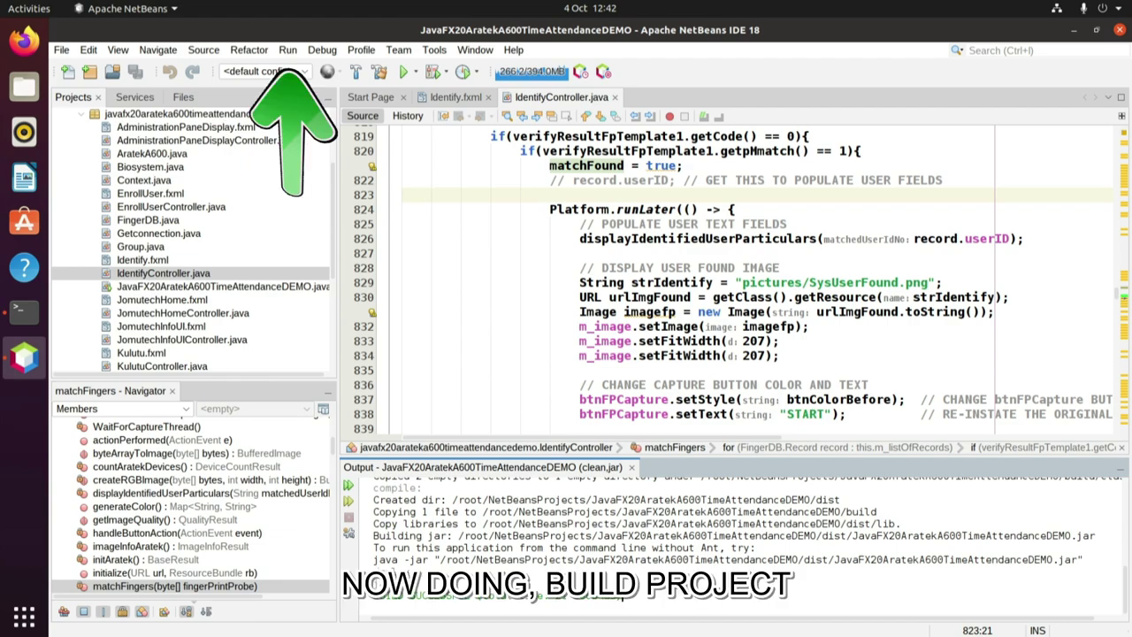
# Build the project again and confirm BUILD SUCCESSFUL (total time: 2 seconds).
pyautogui.click(288, 50)
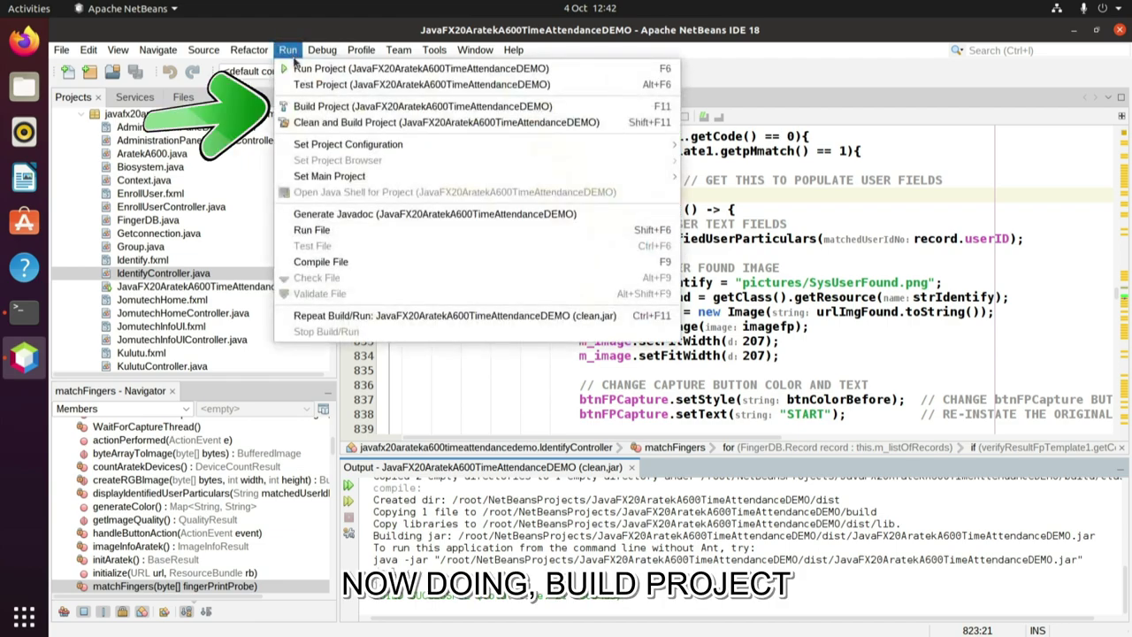
pyautogui.click(313, 108)
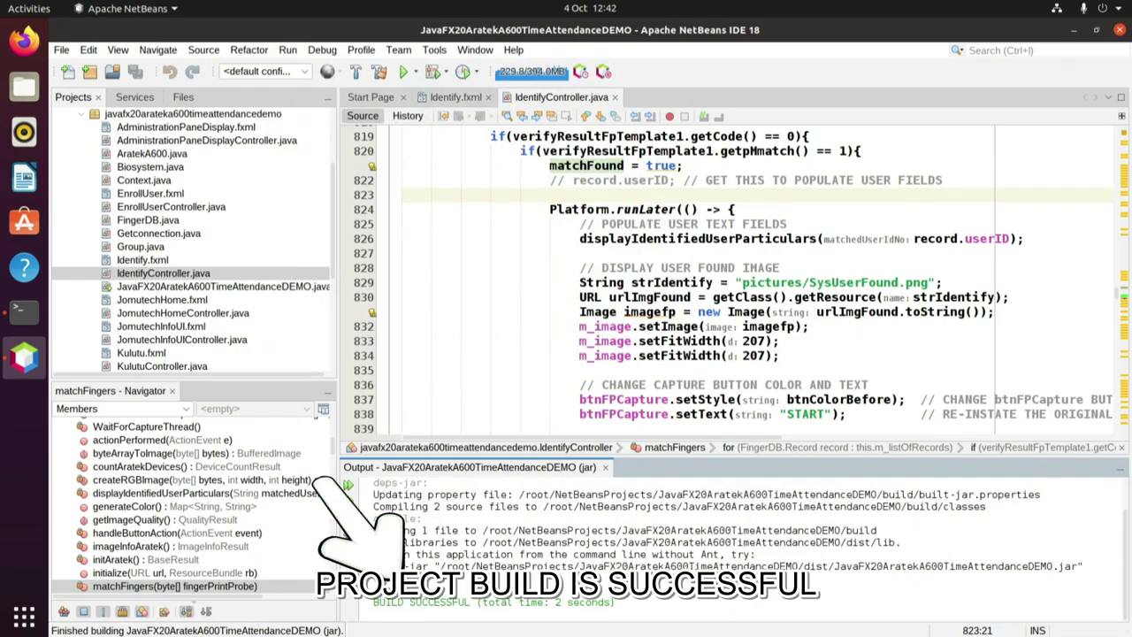
pyautogui.moveTo(616, 602); pyautogui.dragTo(382, 590)
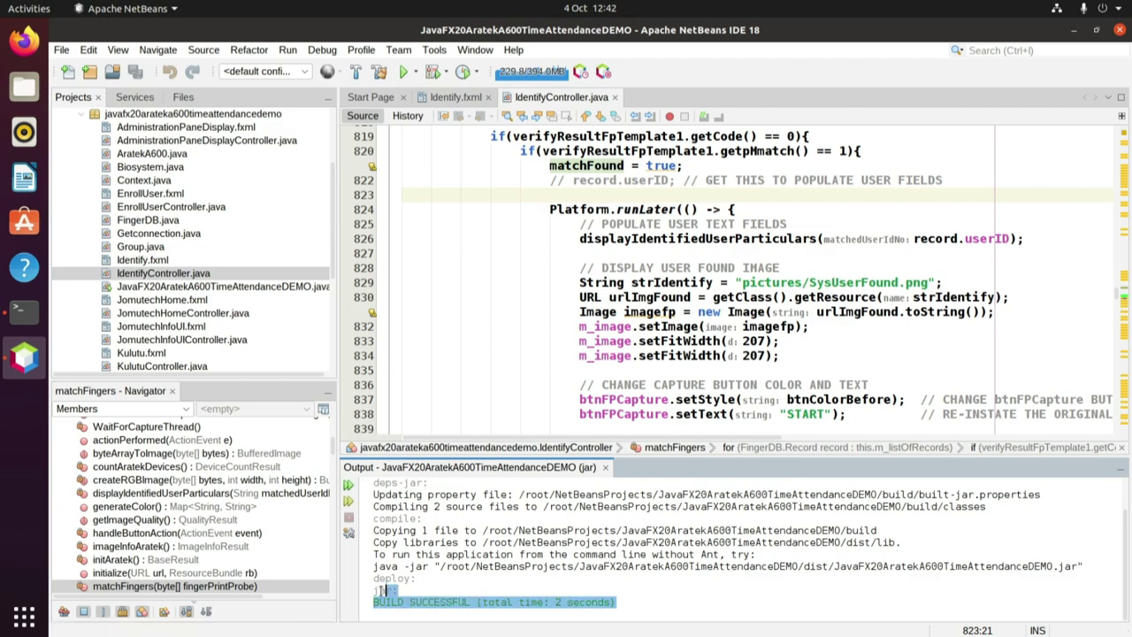
pyautogui.click(632, 602)
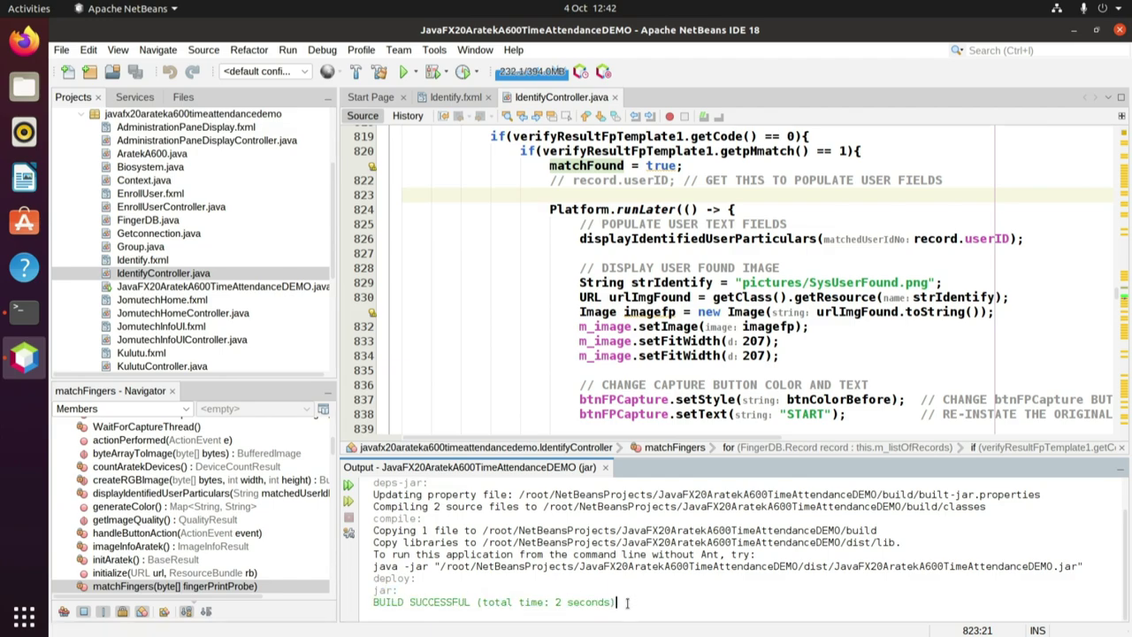
pyautogui.moveTo(627, 602); pyautogui.dragTo(367, 604)
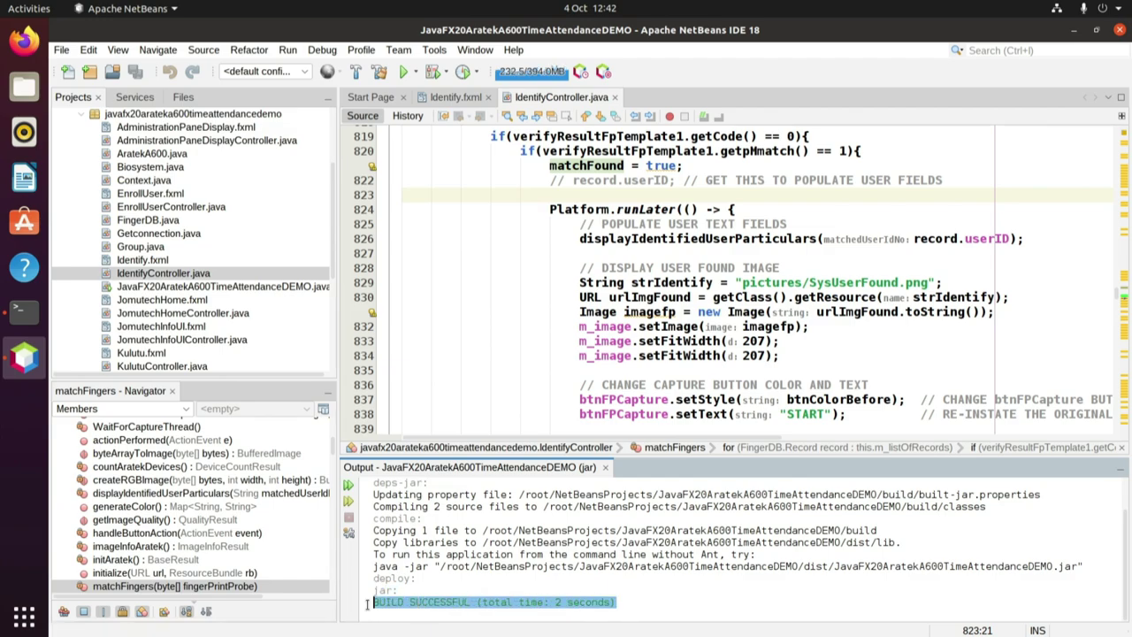
pyautogui.click(633, 601)
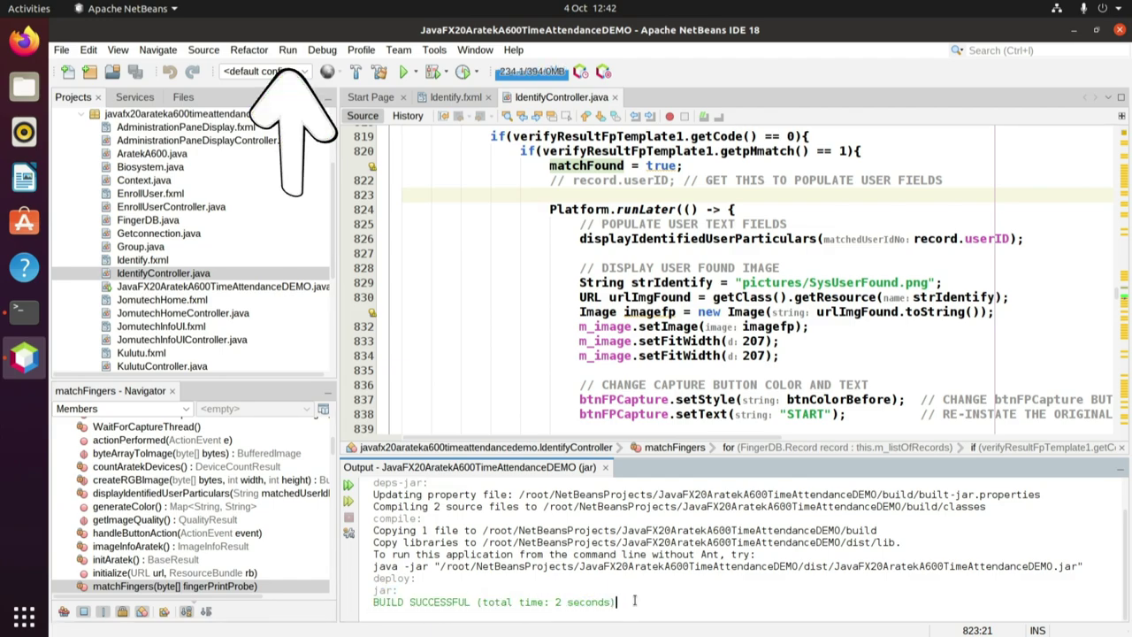
pyautogui.click(288, 50)
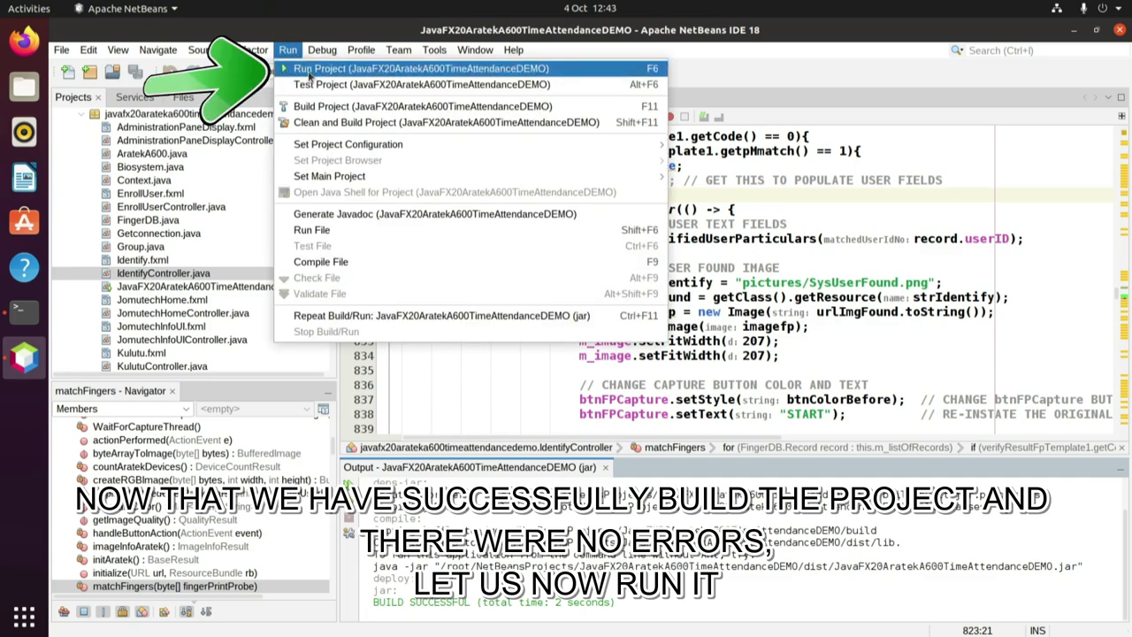
# Run the project and log in to the launched app with the admin account and its password.
pyautogui.click(309, 71)
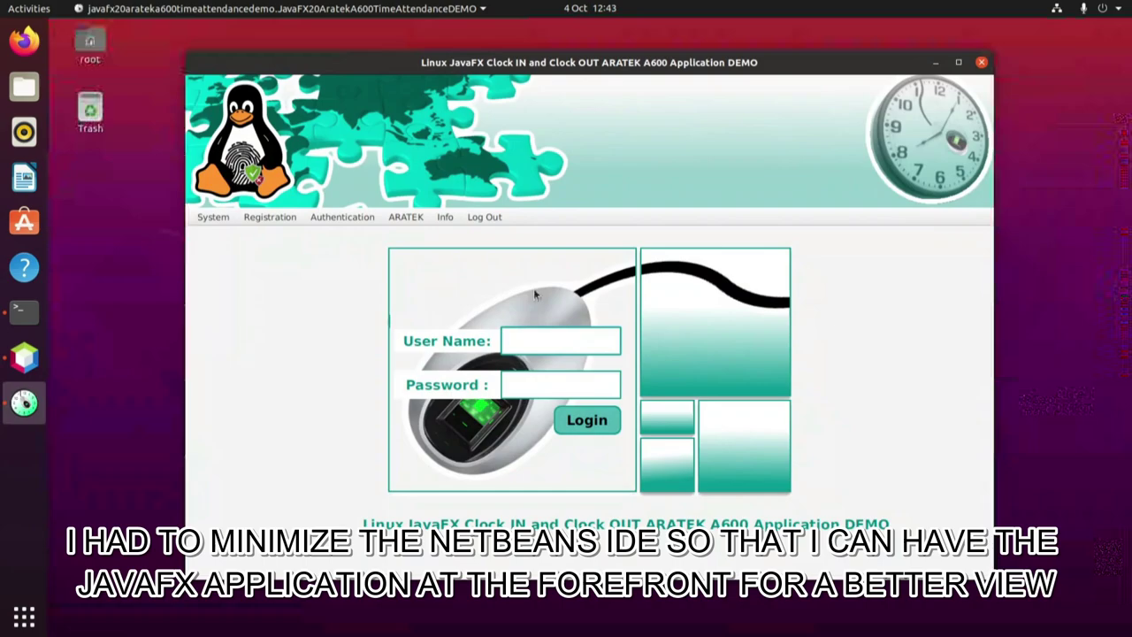
pyautogui.write('admin')
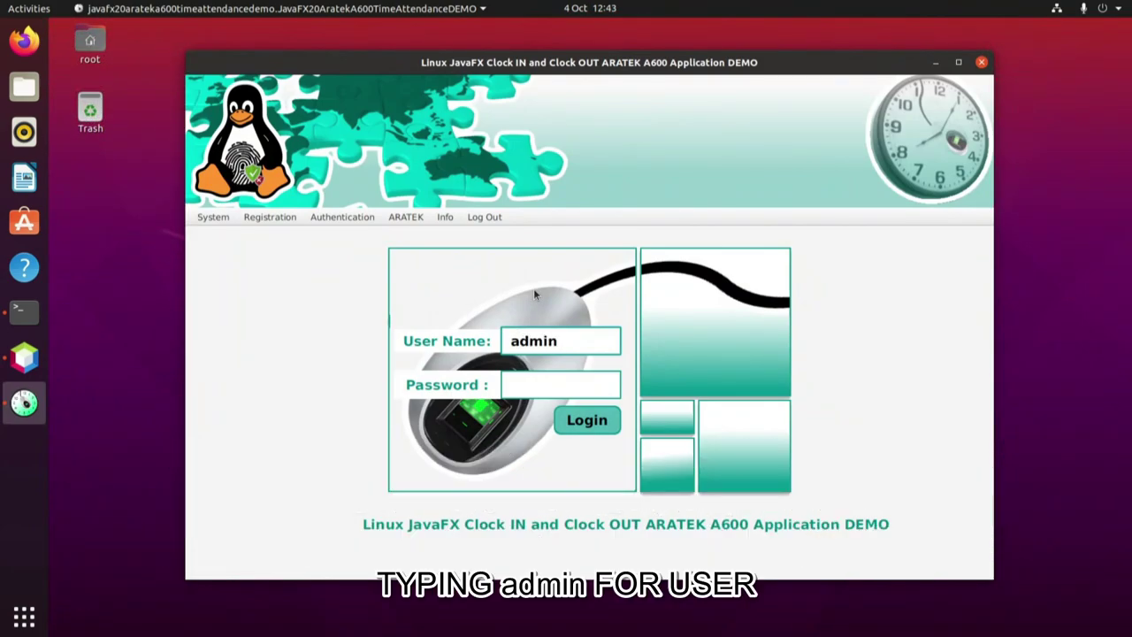
pyautogui.press('Tab')
pyautogui.write('admin1234')
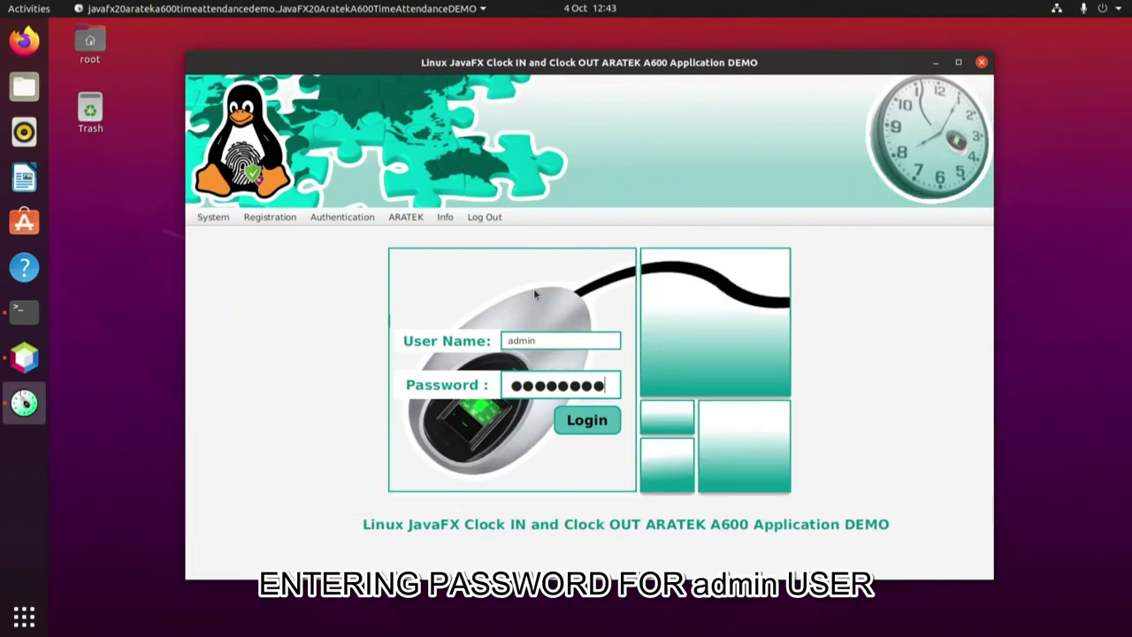
pyautogui.write('5')
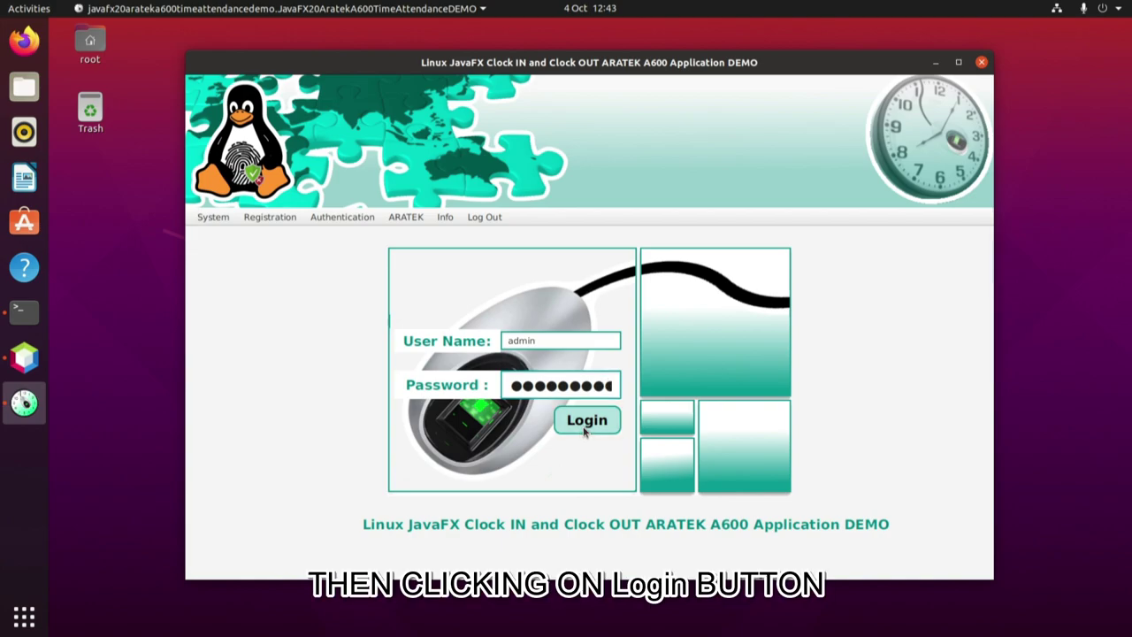
pyautogui.click(587, 422)
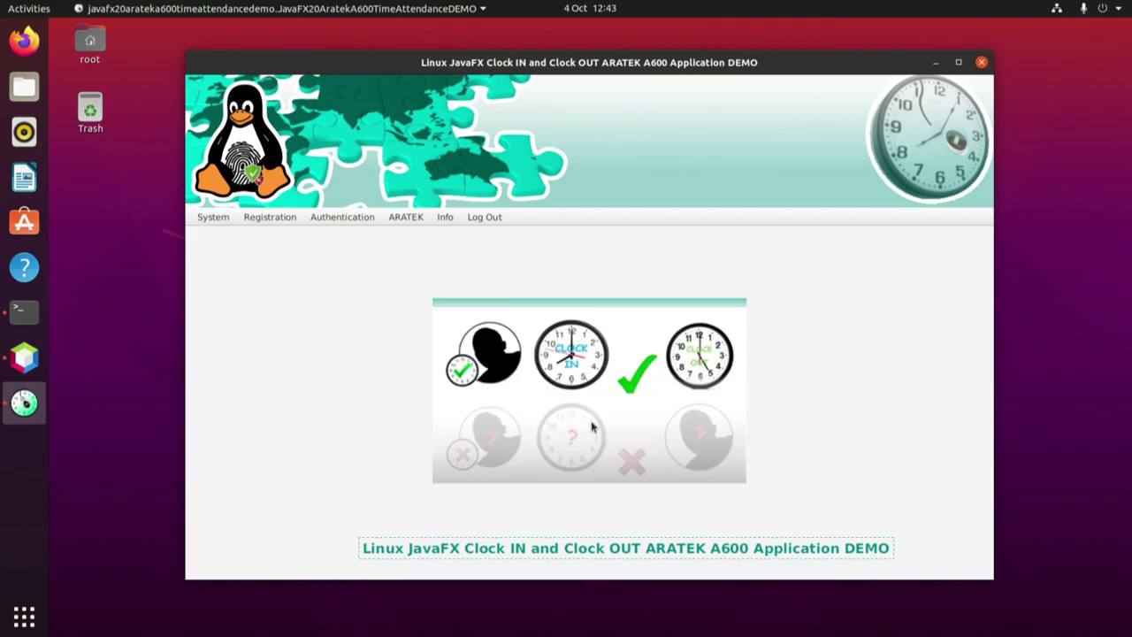
# Open the Fingerprint Enrollment form, then switch to the Clock IN / Clock OUT desk.
pyautogui.click(268, 219)
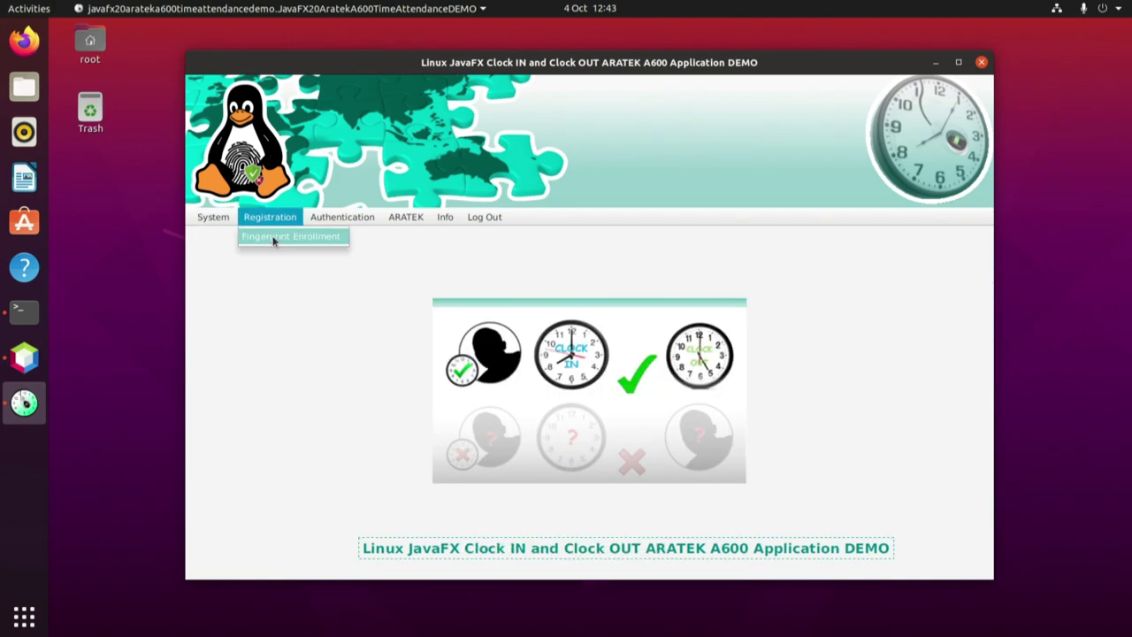
pyautogui.click(273, 236)
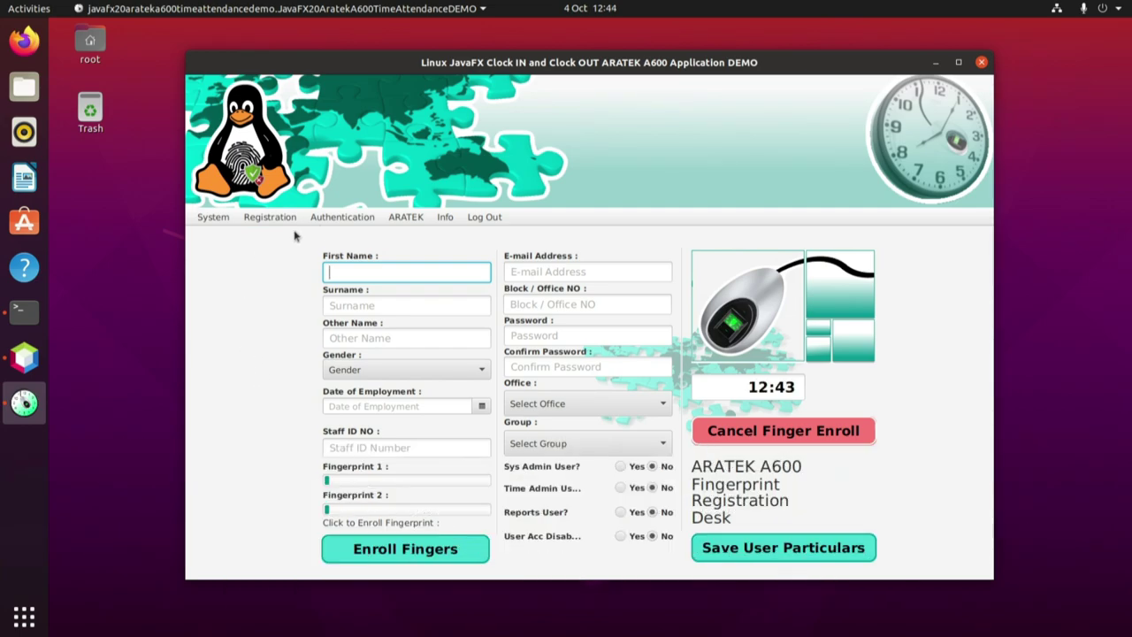
pyautogui.click(343, 218)
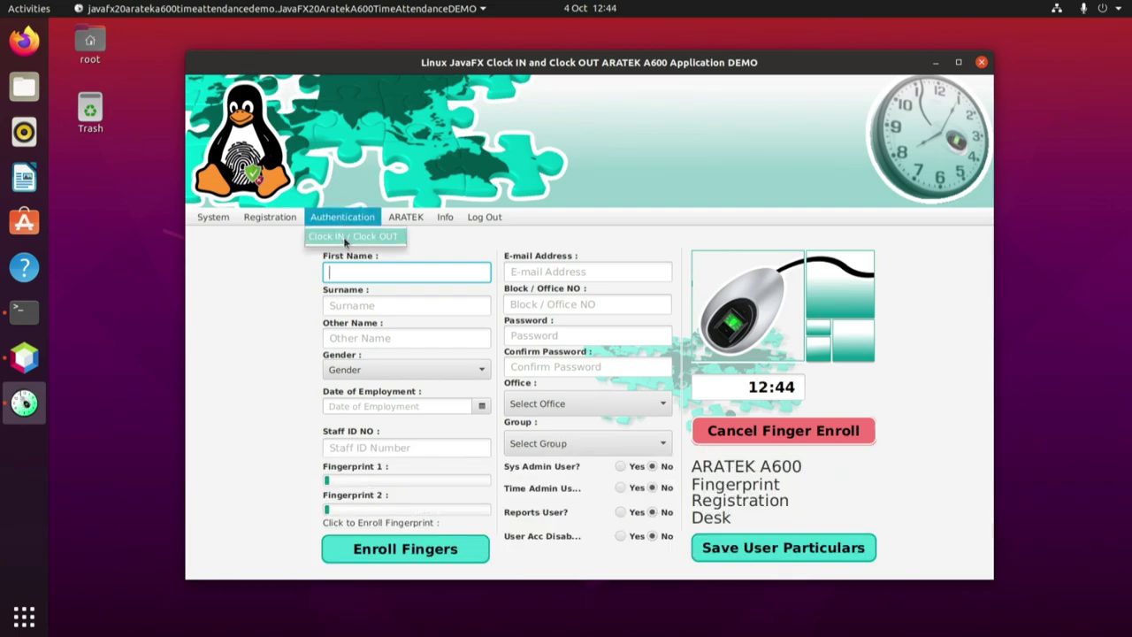
pyautogui.click(343, 237)
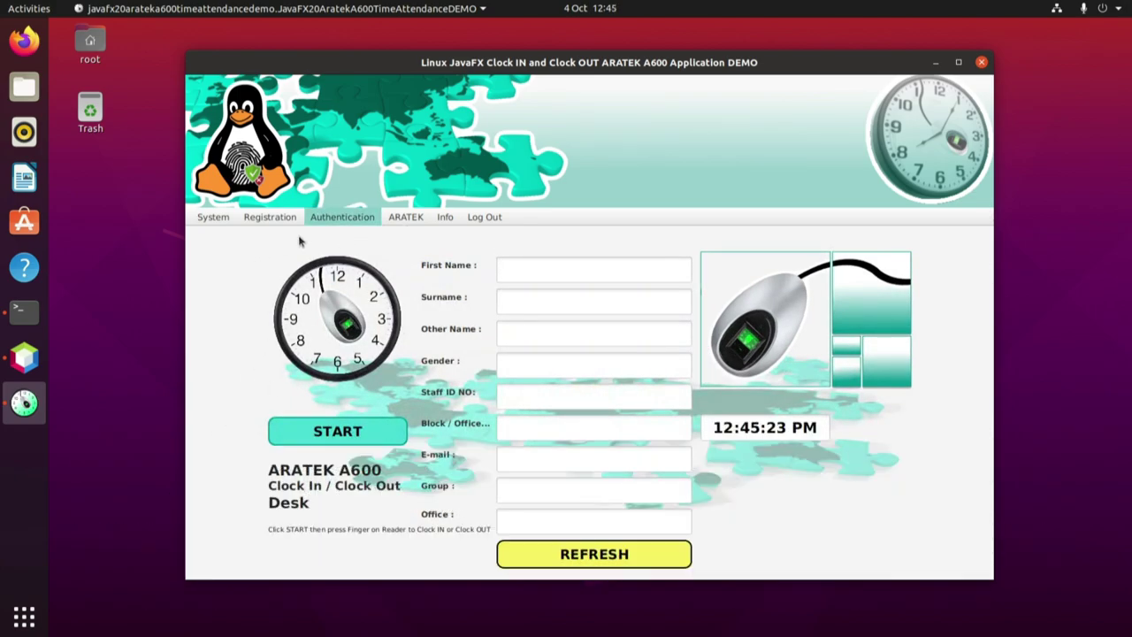
pyautogui.click(400, 219)
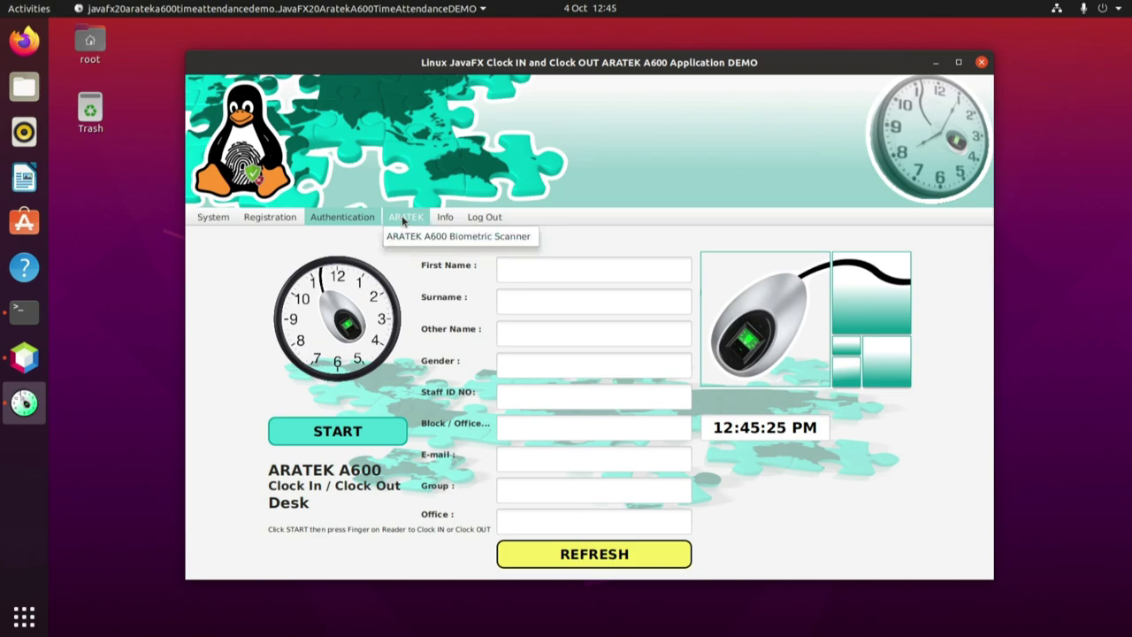
pyautogui.click(415, 236)
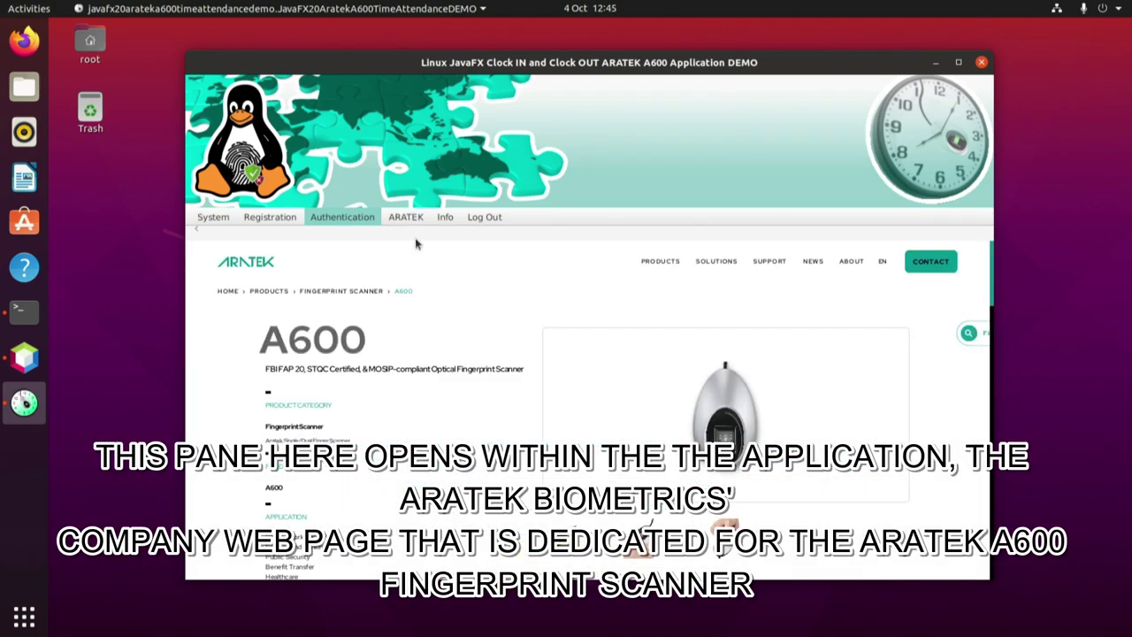
pyautogui.scroll(-1, 270, 339)
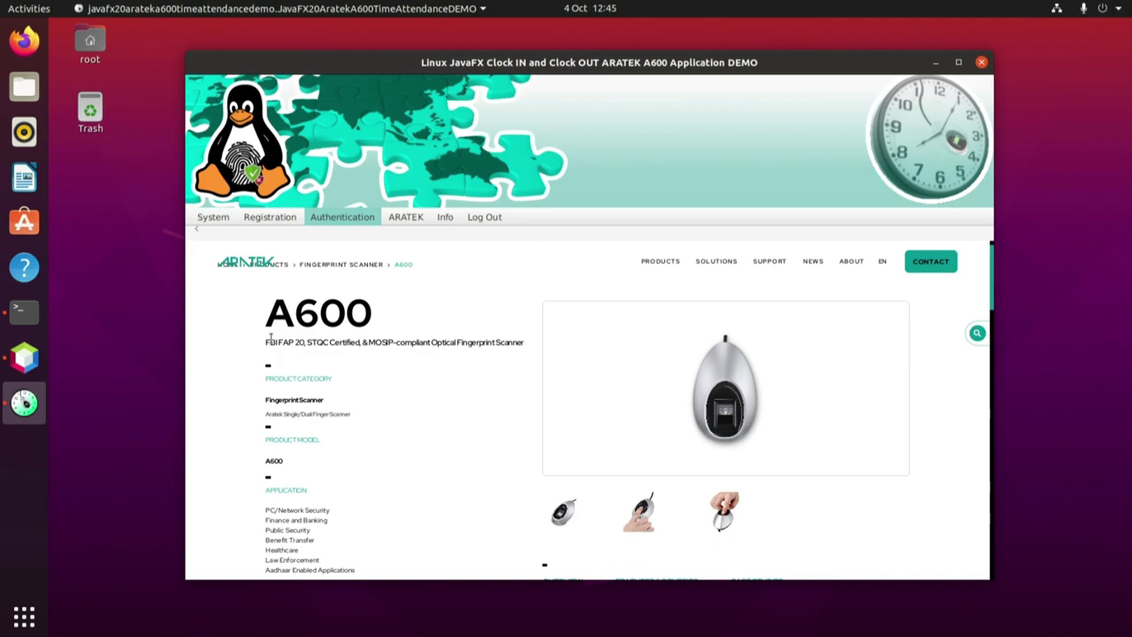
pyautogui.scroll(-4, 269, 339)
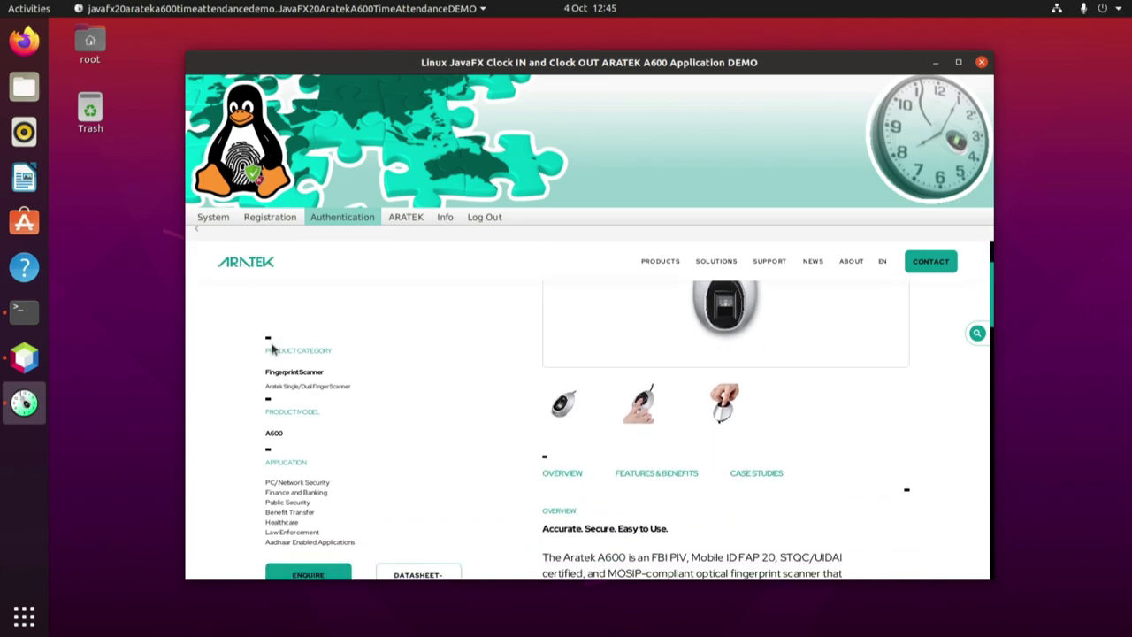
pyautogui.scroll(-4, 273, 350)
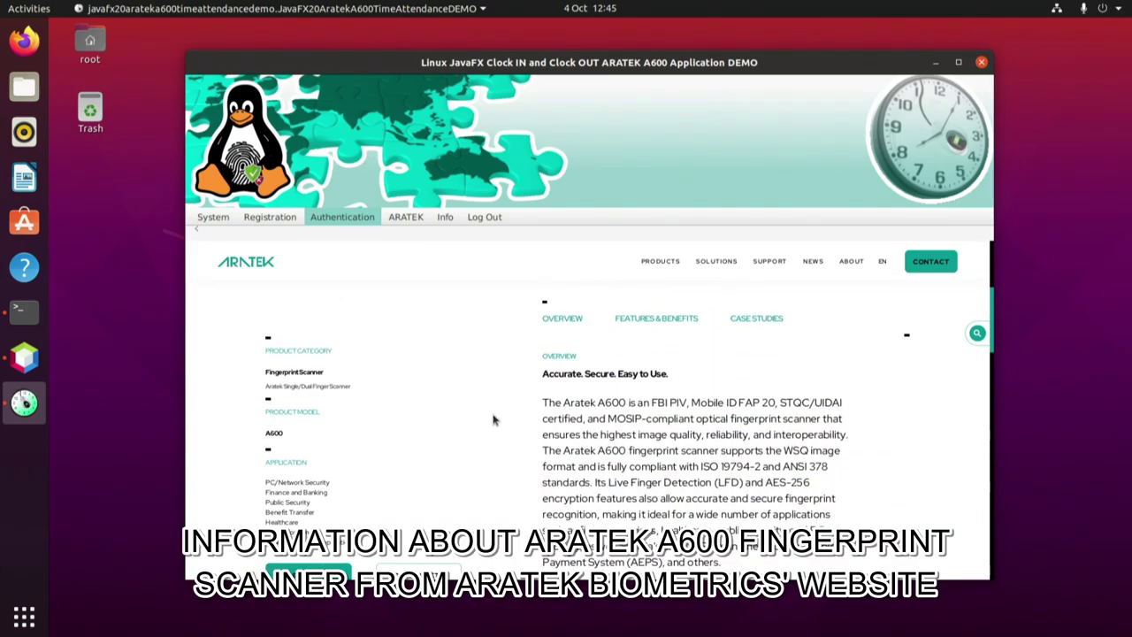
pyautogui.scroll(-3, 493, 419)
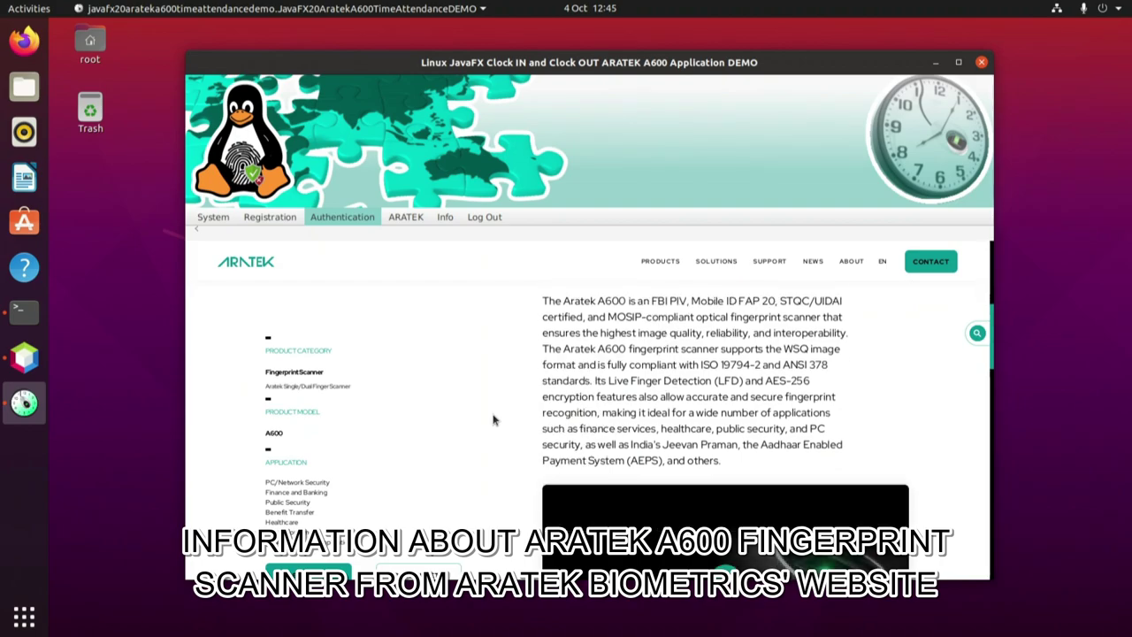
pyautogui.scroll(-5, 494, 420)
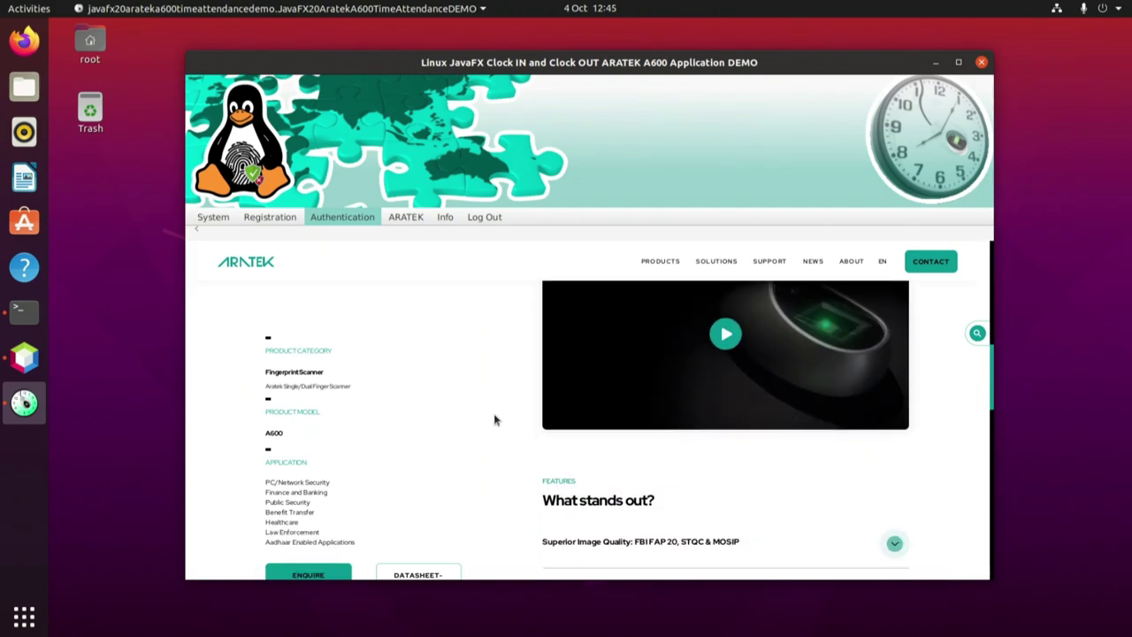
pyautogui.scroll(-5, 493, 420)
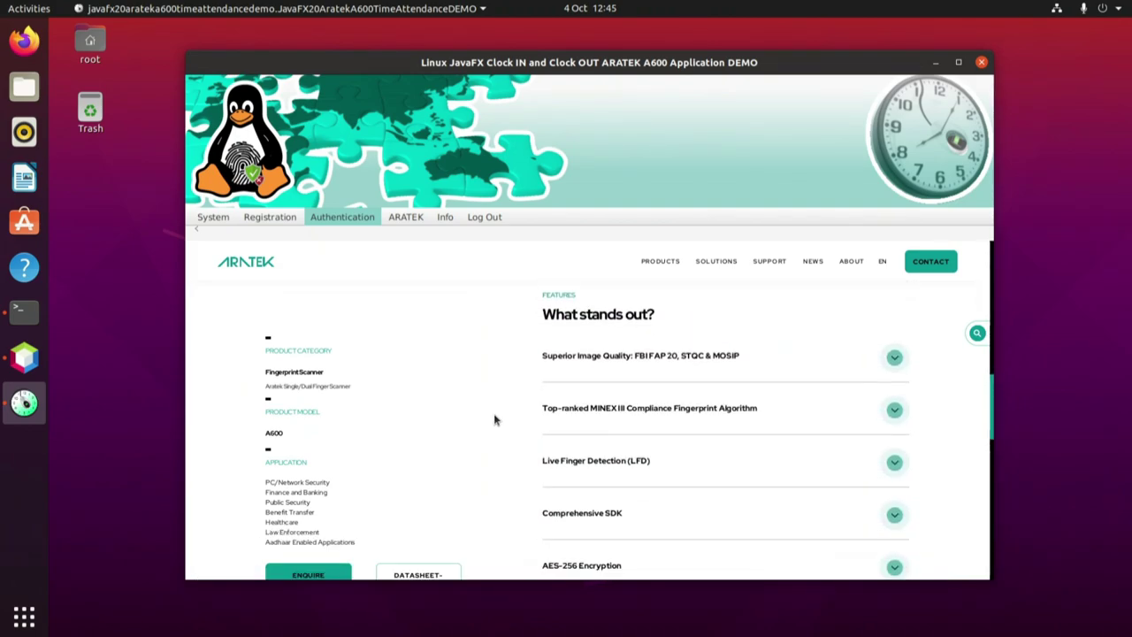
pyautogui.scroll(-5, 494, 420)
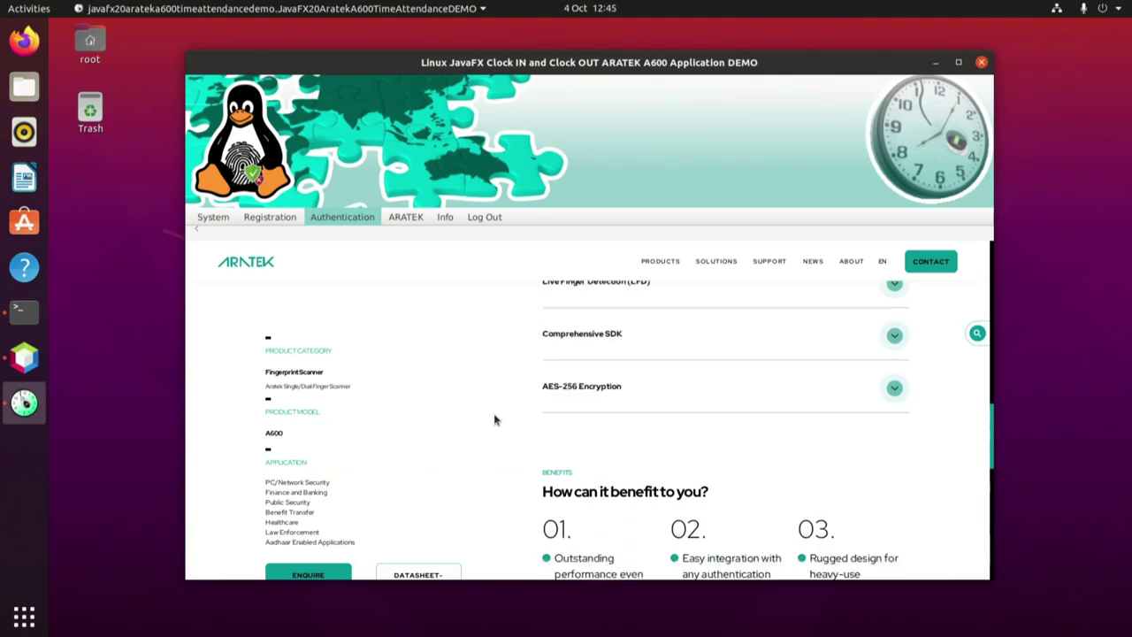
pyautogui.scroll(-5, 493, 420)
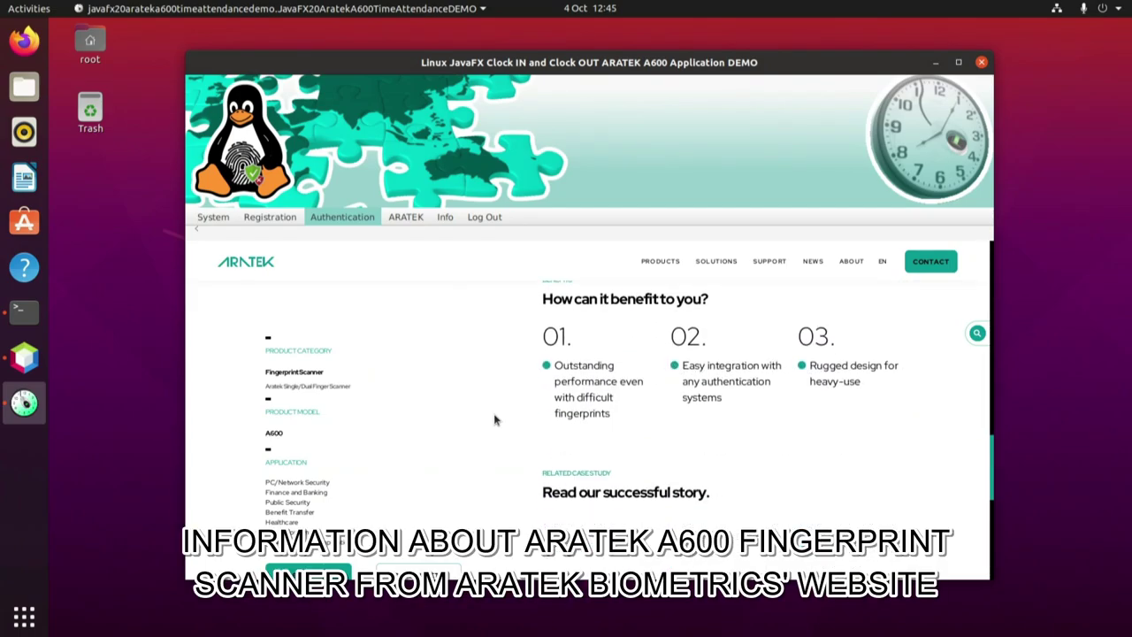
pyautogui.scroll(-1, 494, 420)
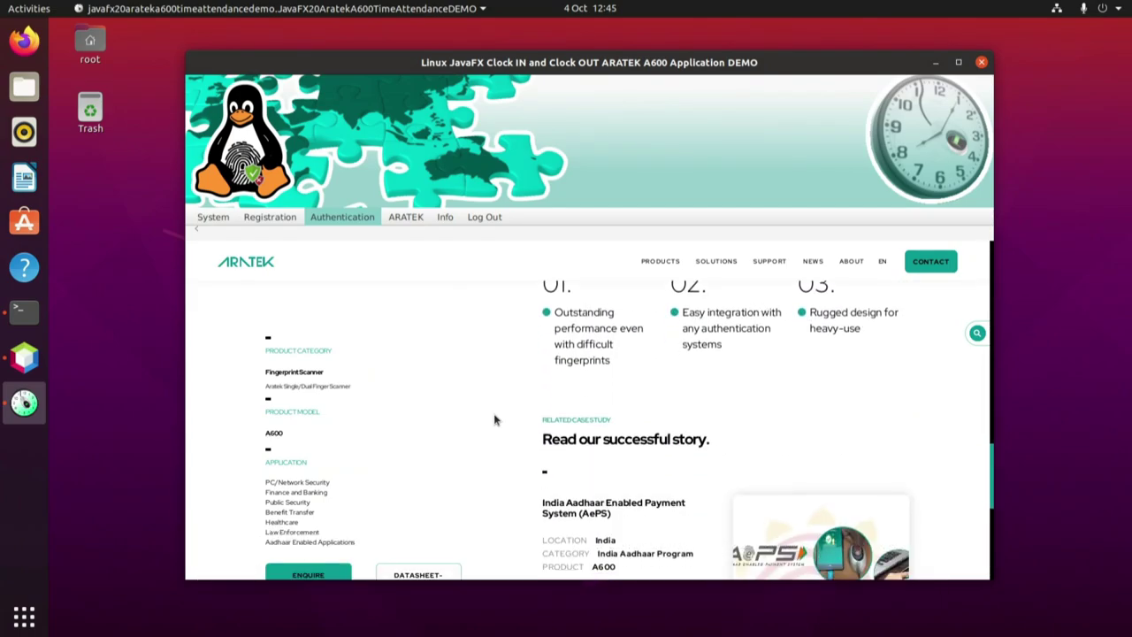
pyautogui.scroll(-3, 495, 420)
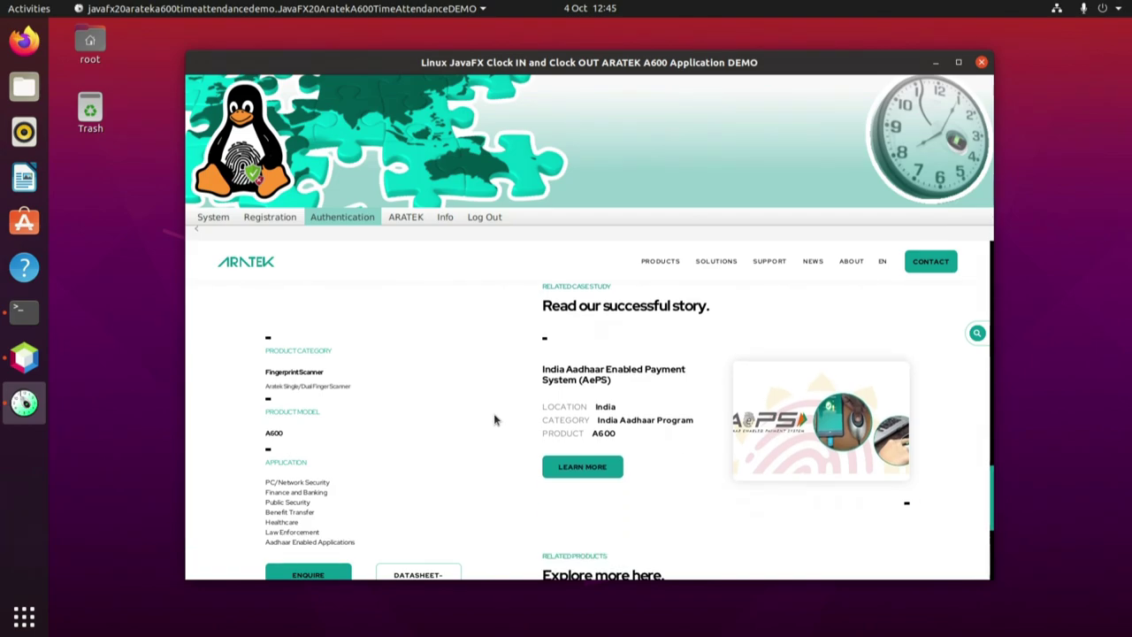
pyautogui.scroll(-4, 494, 417)
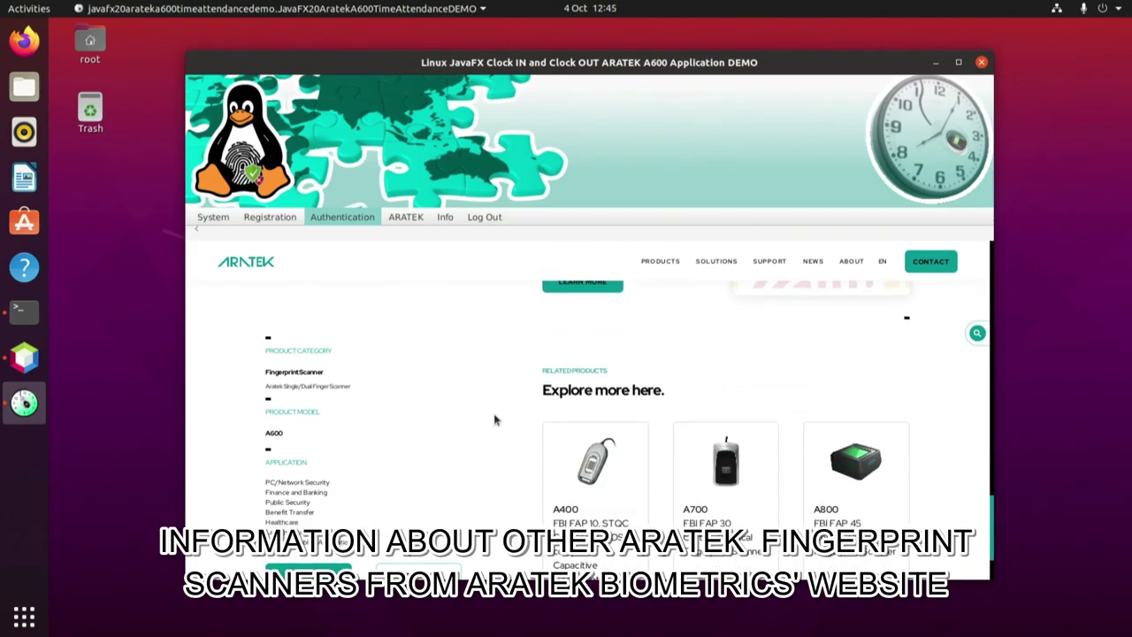
pyautogui.scroll(-4, 494, 419)
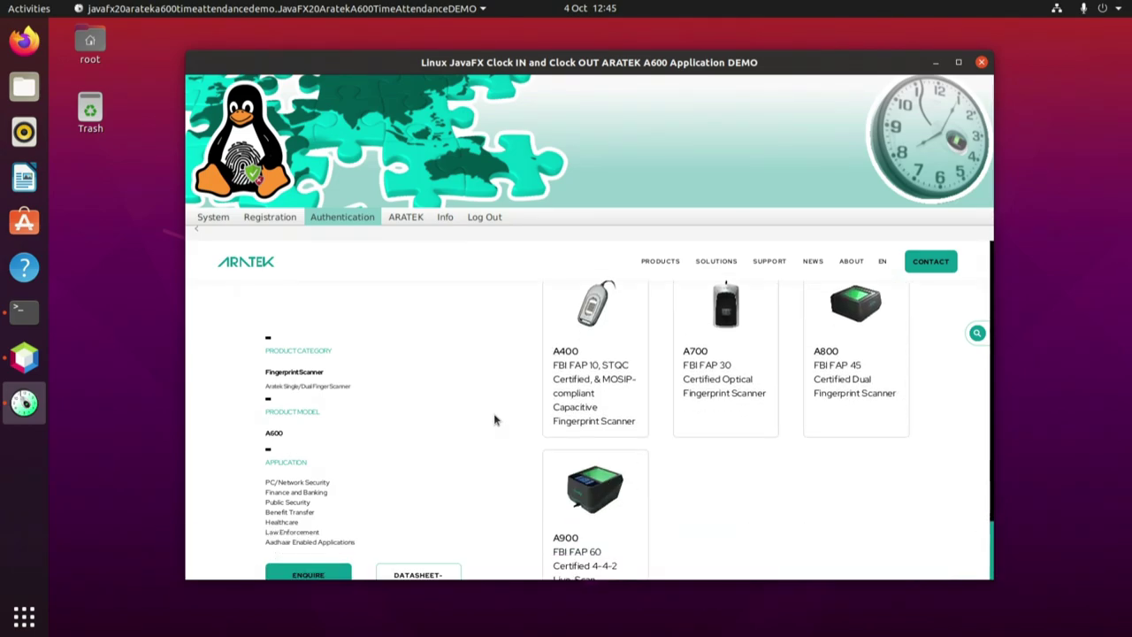
pyautogui.scroll(-2, 494, 419)
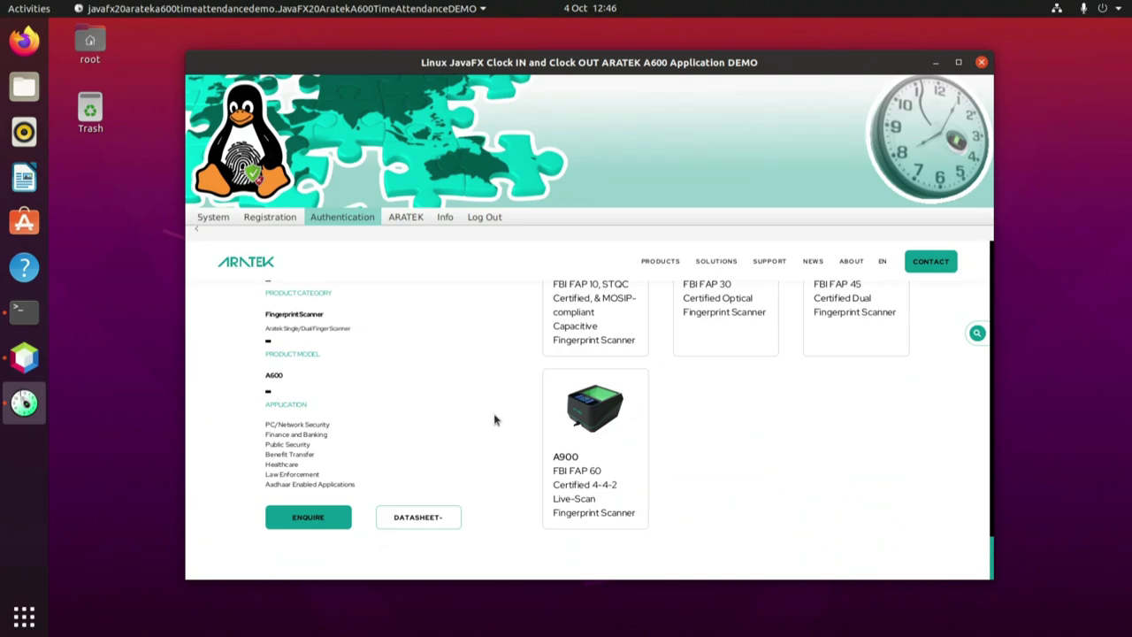
pyautogui.scroll(10, 494, 413)
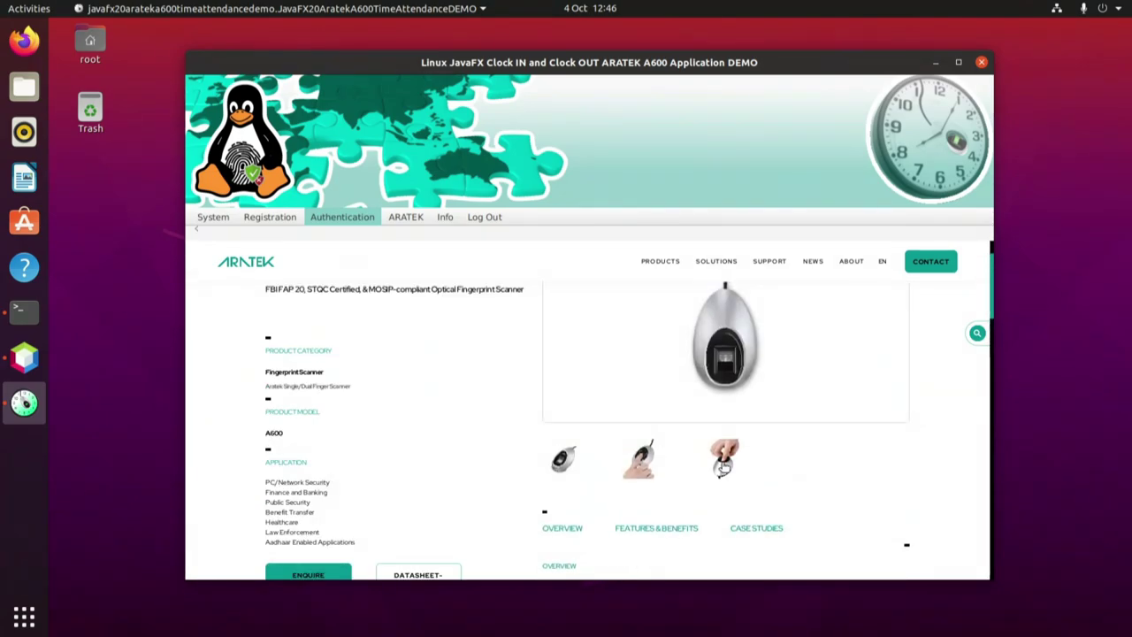
pyautogui.scroll(2, 724, 466)
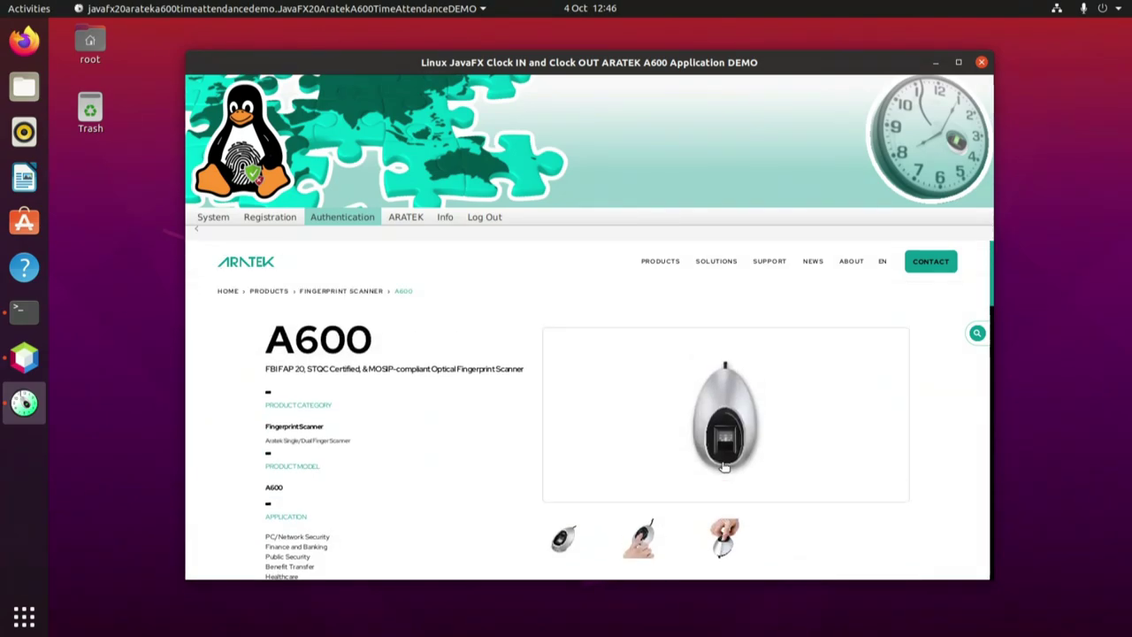
# Open Info > Contact Me, Blog Post & DEMO Videos and highlight the developer's contact details.
pyautogui.click(444, 219)
pyautogui.click(460, 234)
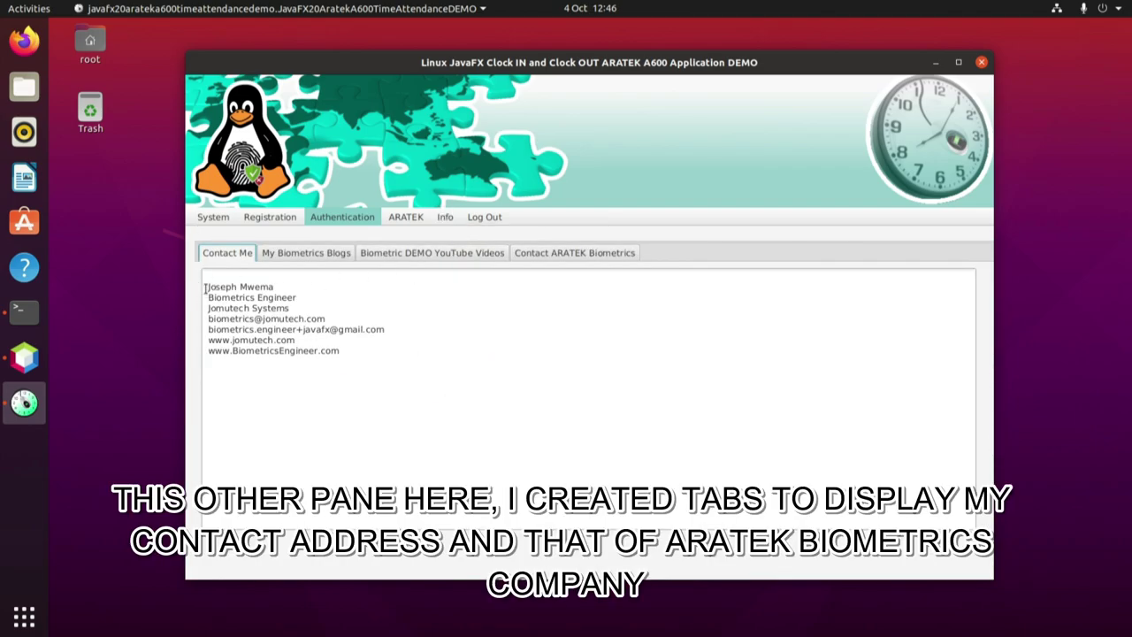
pyautogui.moveTo(205, 288); pyautogui.dragTo(346, 352)
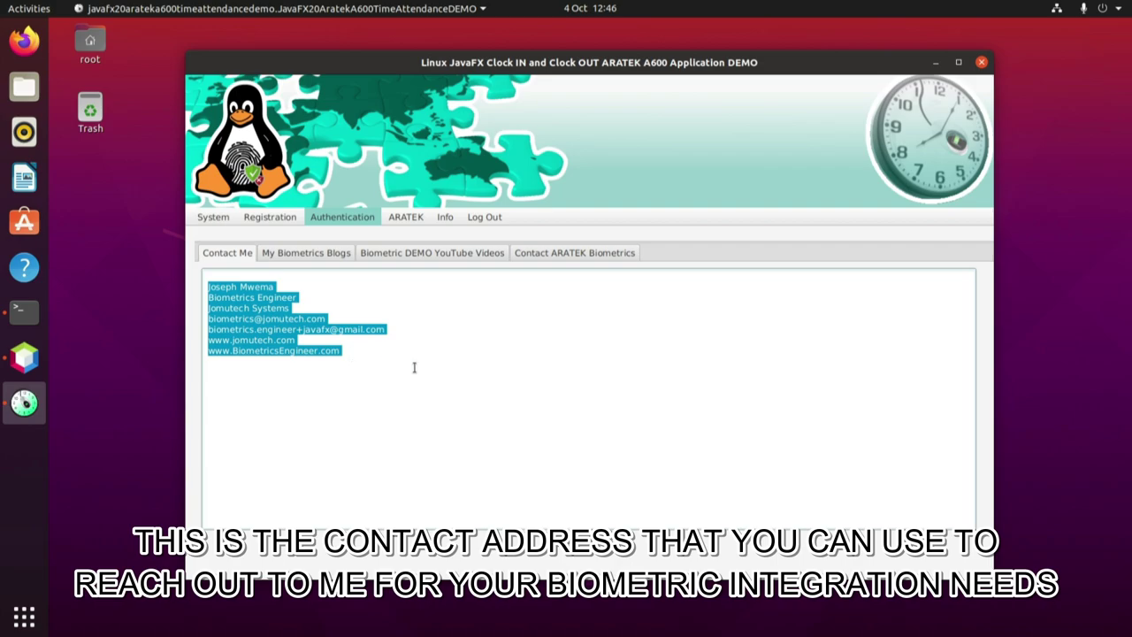
pyautogui.click(414, 366)
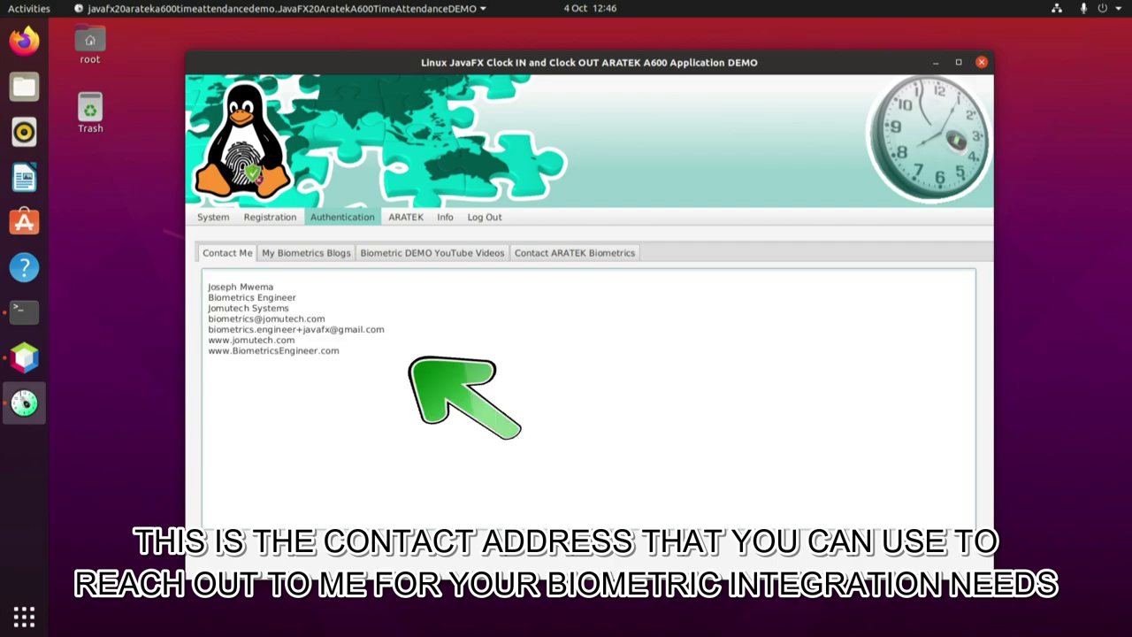
pyautogui.click(598, 257)
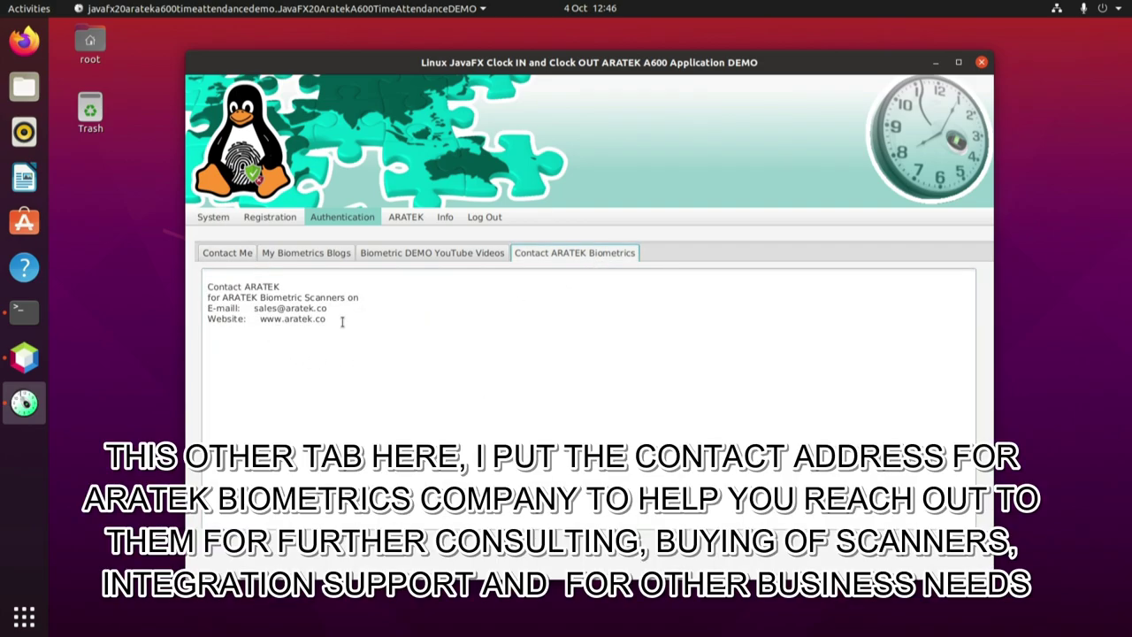
pyautogui.moveTo(342, 322); pyautogui.dragTo(206, 285)
pyautogui.click(363, 333)
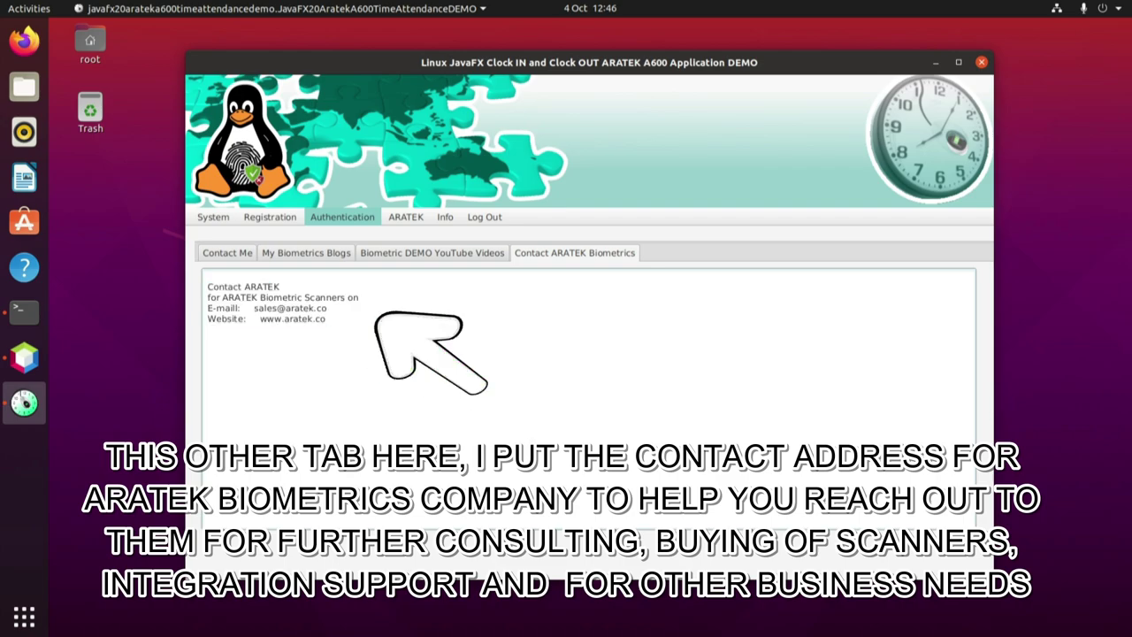
pyautogui.moveTo(350, 320); pyautogui.dragTo(187, 272)
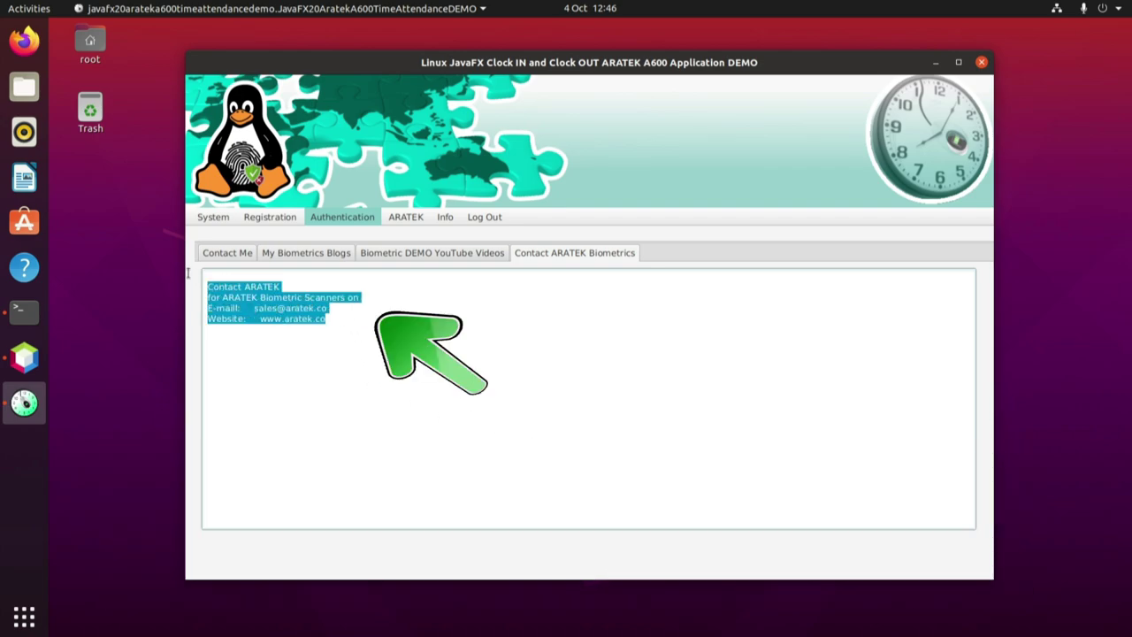
pyautogui.click(398, 328)
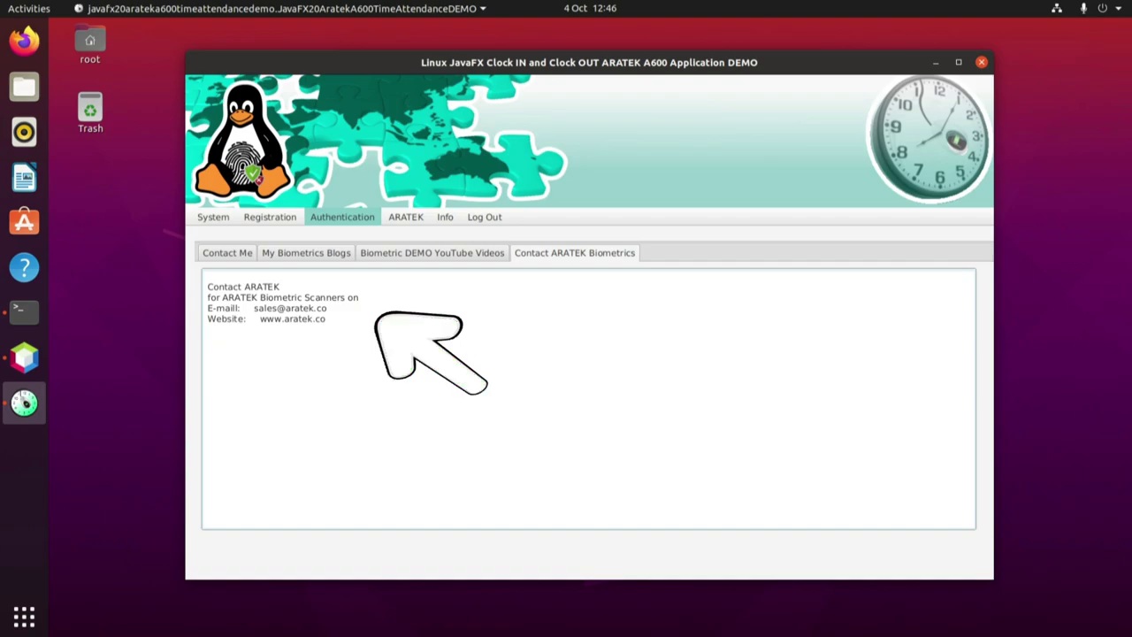
pyautogui.click(335, 218)
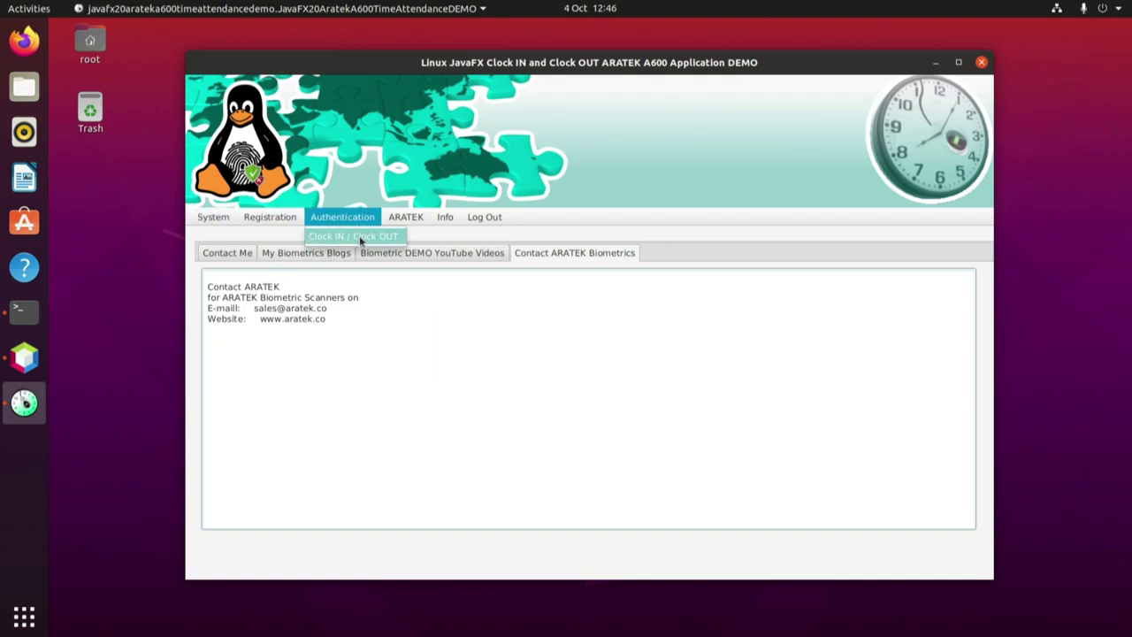
# Open the Clock IN / Clock OUT desk, then bring up Ubuntu's installed applications overview.
pyautogui.click(358, 237)
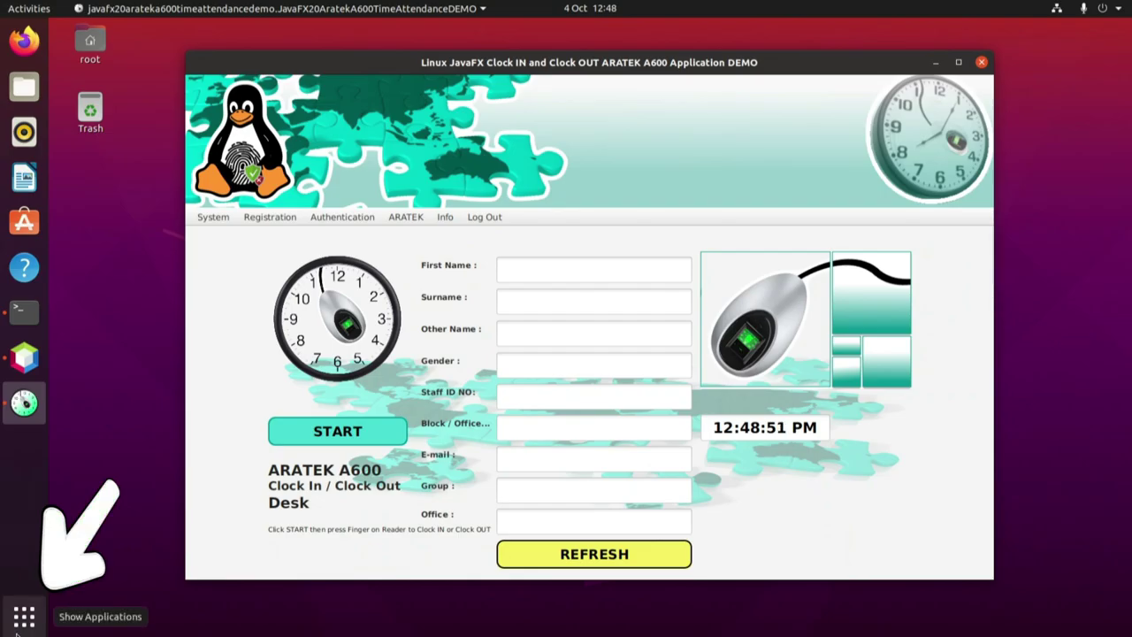
pyautogui.click(20, 624)
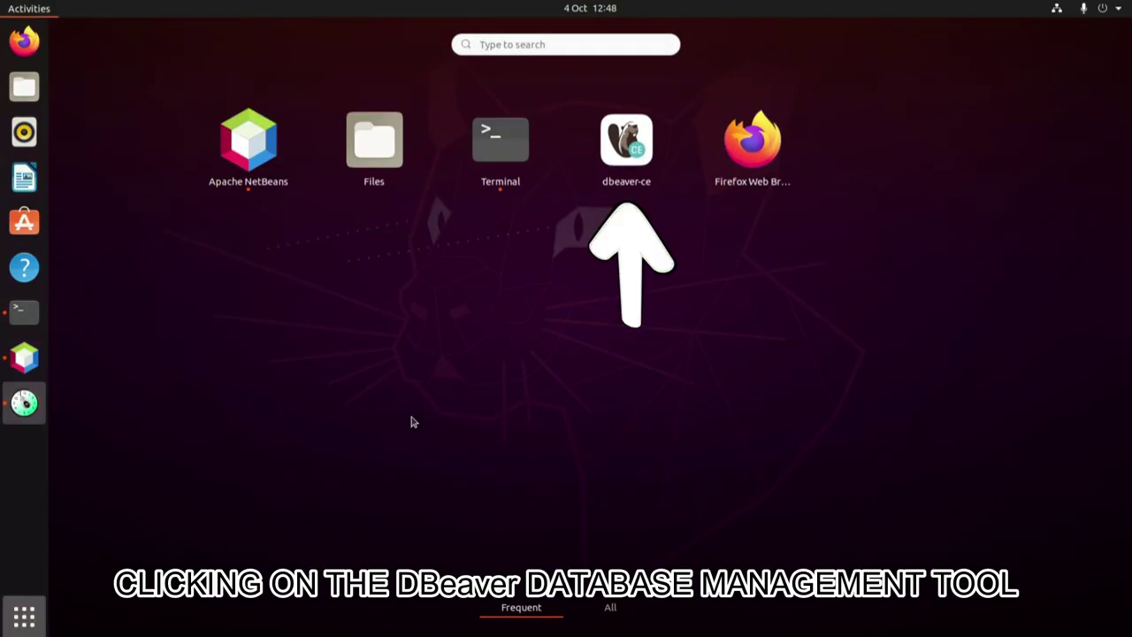
# Launch DBeaver, dismiss the tip of the day, and select the info table.
pyautogui.click(626, 143)
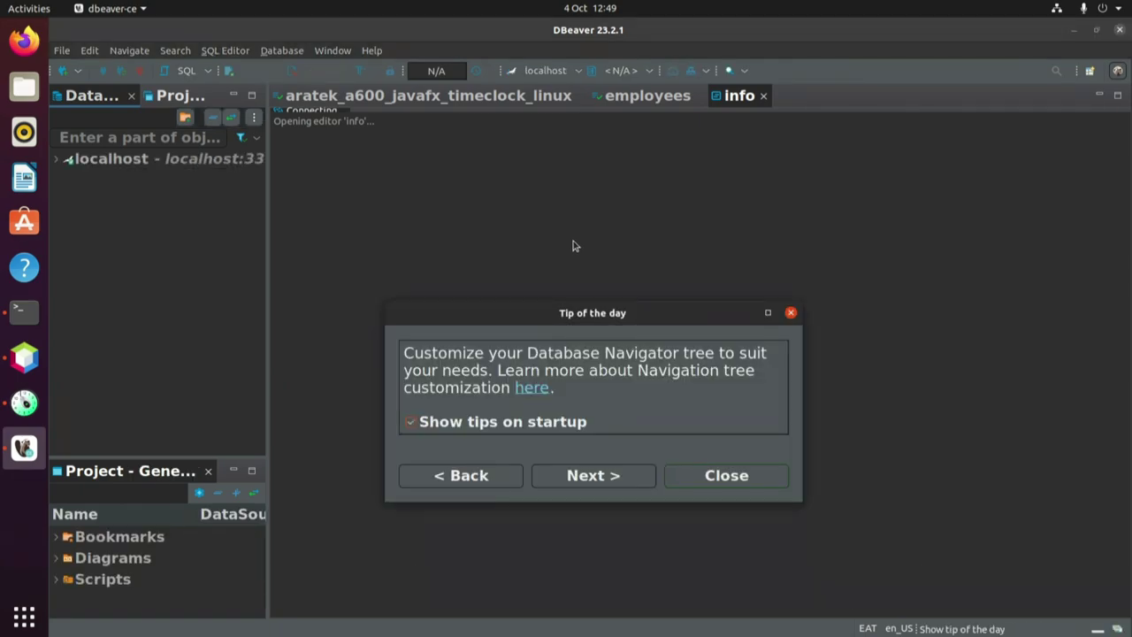
pyautogui.click(727, 476)
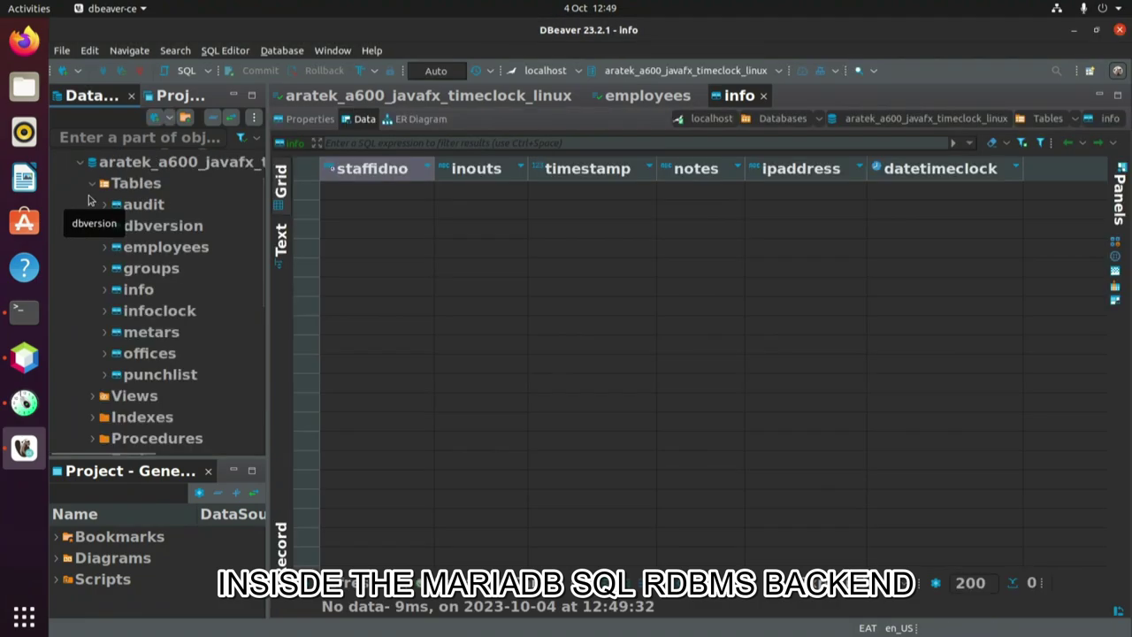
pyautogui.click(138, 291)
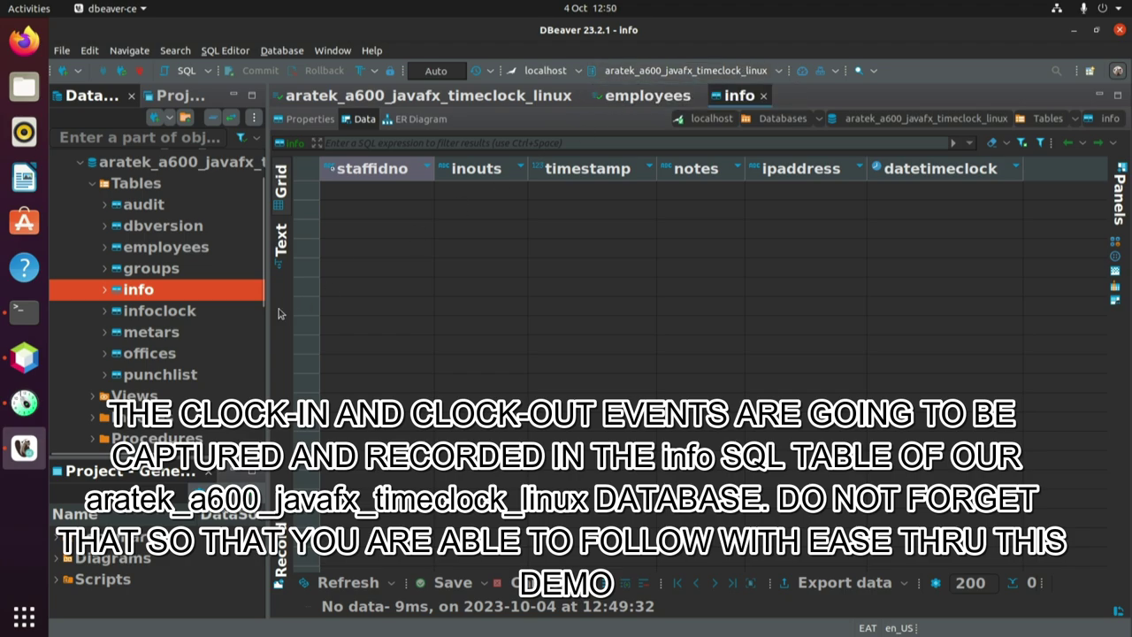
# Open the employees table and inspect the test staff member's name and staffidno.
pyautogui.doubleClick(164, 252)
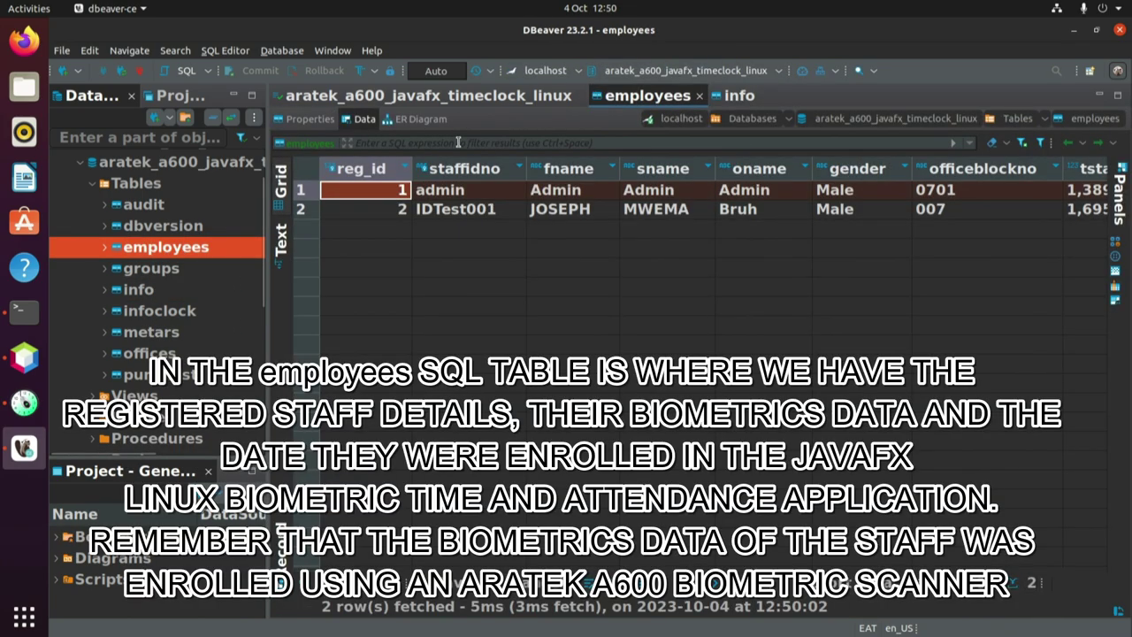
pyautogui.click(397, 210)
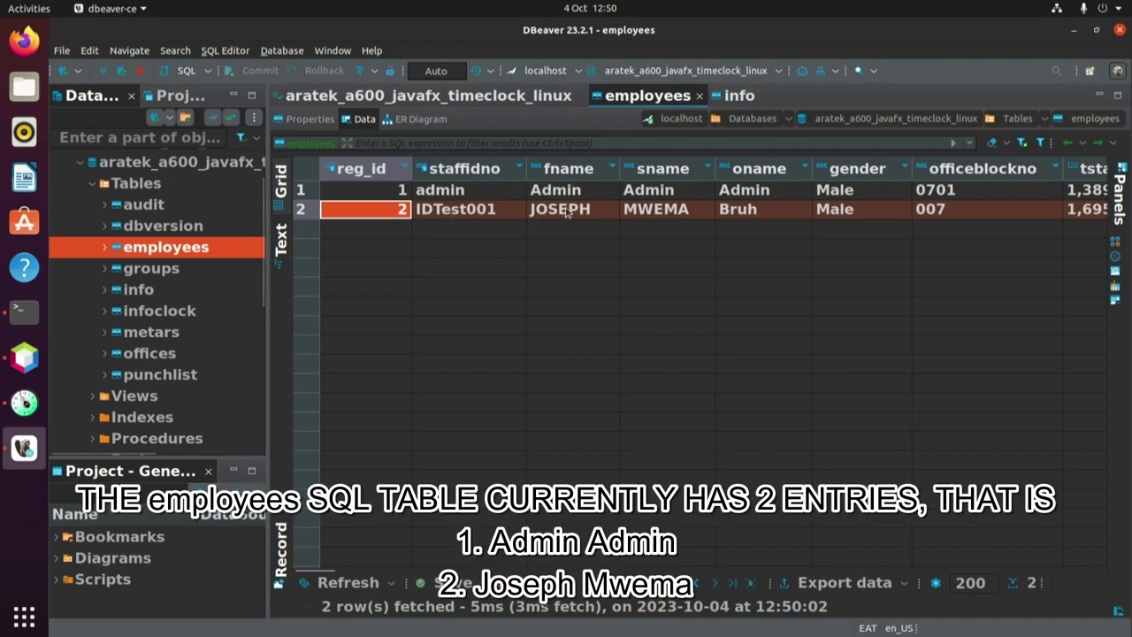
pyautogui.click(573, 209)
pyautogui.click(668, 217)
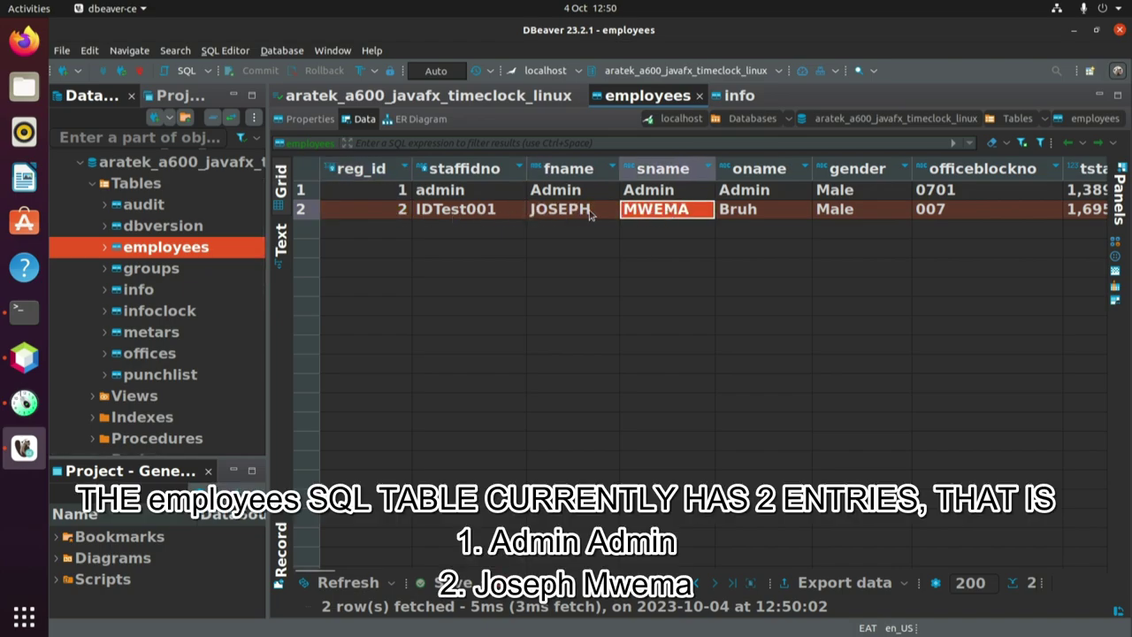
pyautogui.click(559, 218)
pyautogui.click(656, 217)
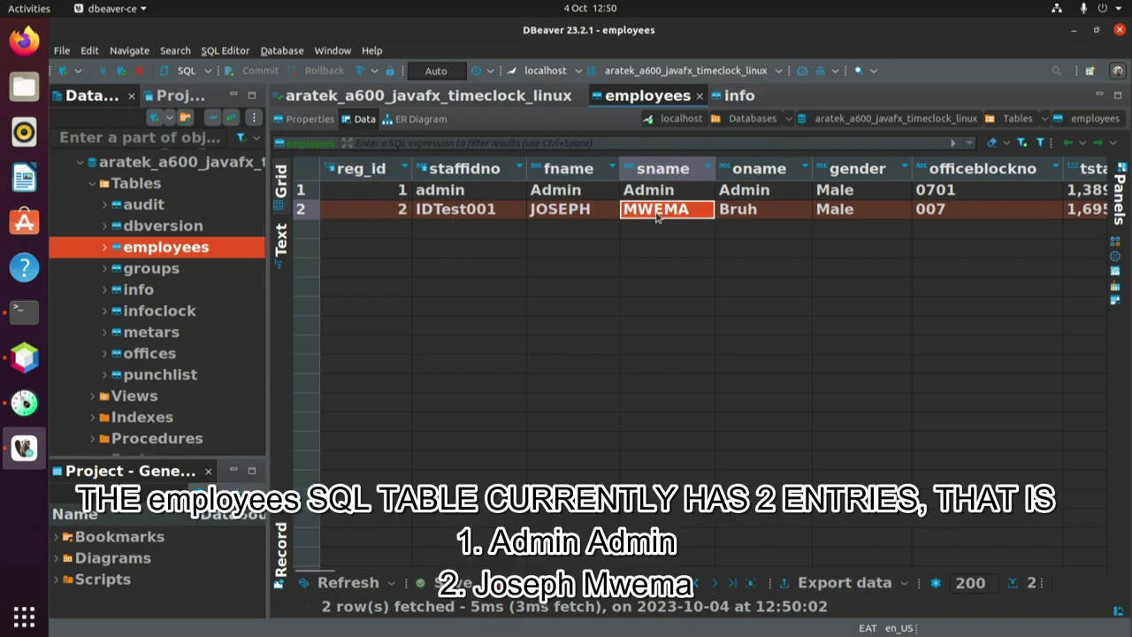
pyautogui.click(485, 215)
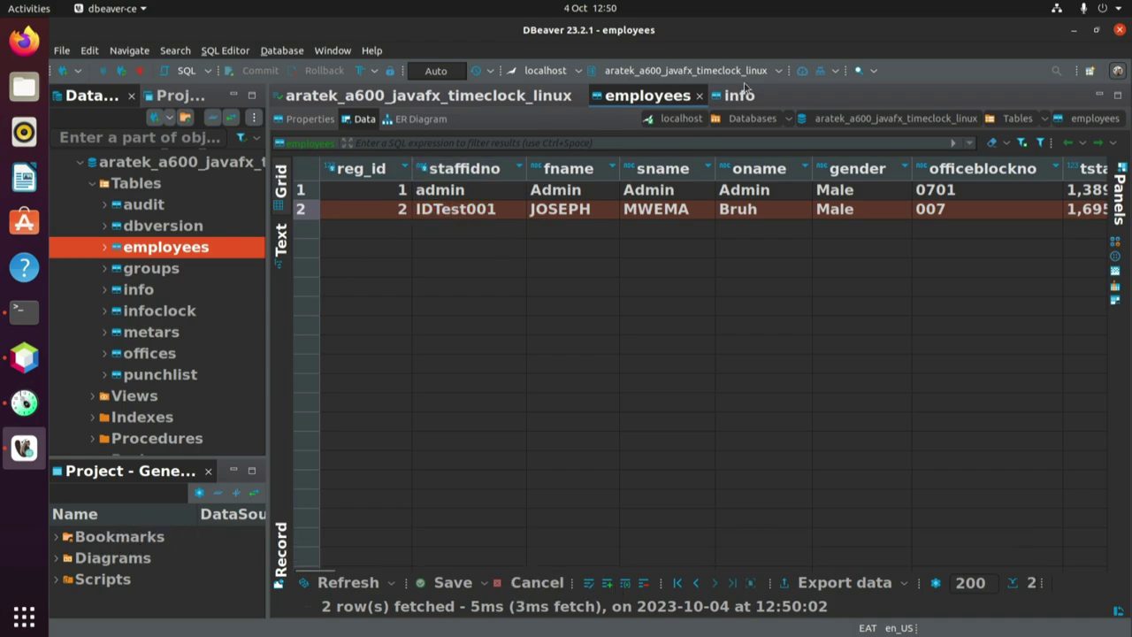
# View the info table's data to confirm it is empty, then minimize DBeaver.
pyautogui.click(739, 97)
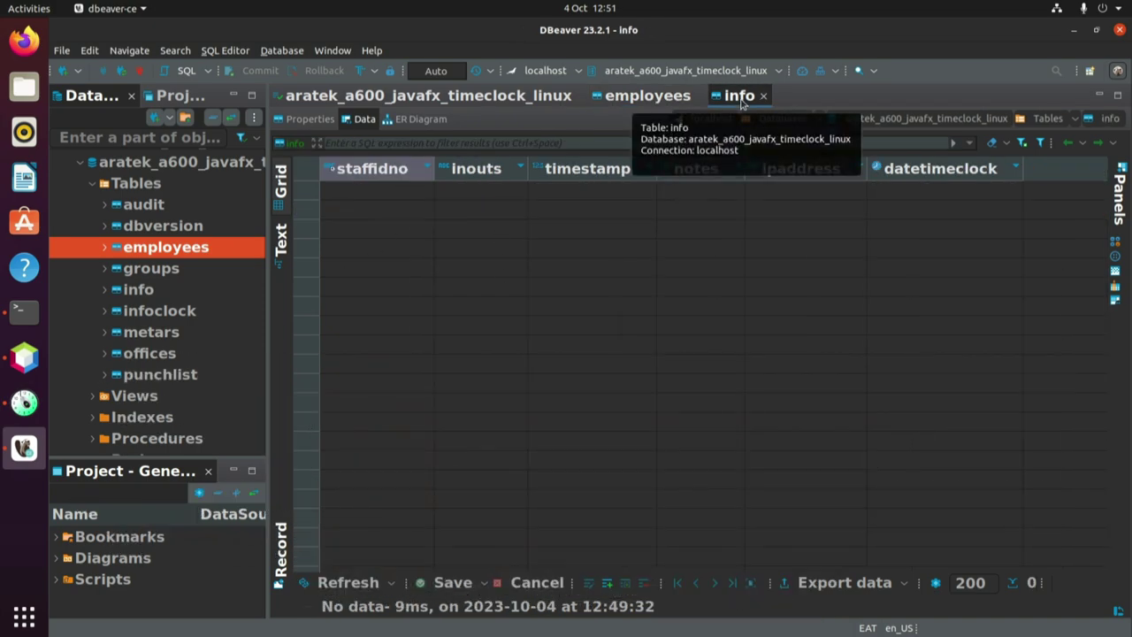
pyautogui.click(139, 292)
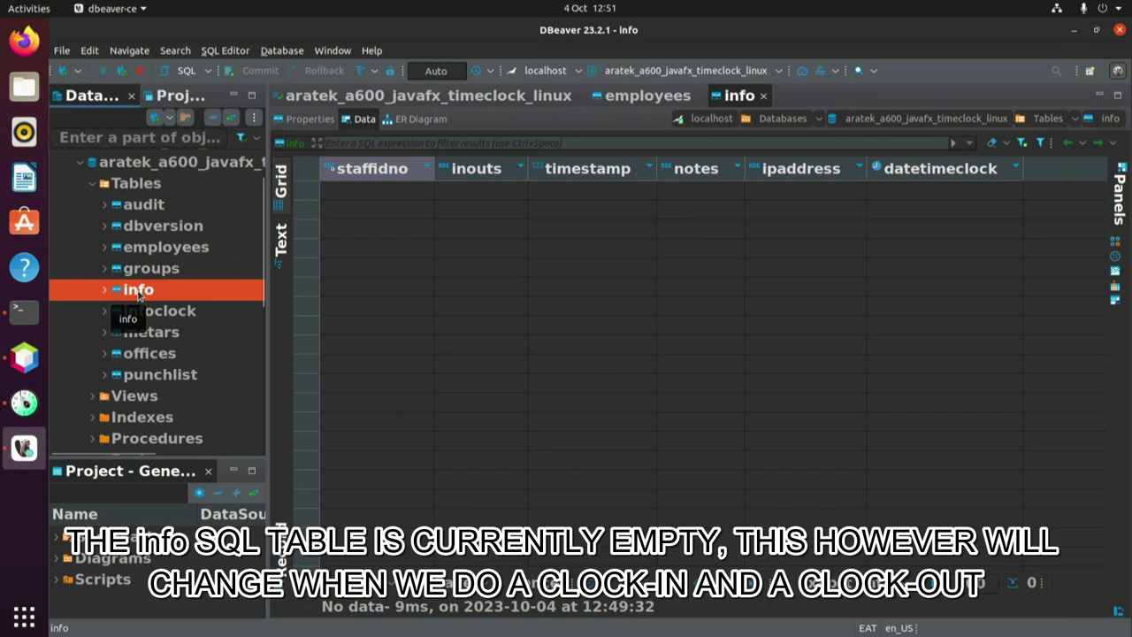
pyautogui.click(1072, 34)
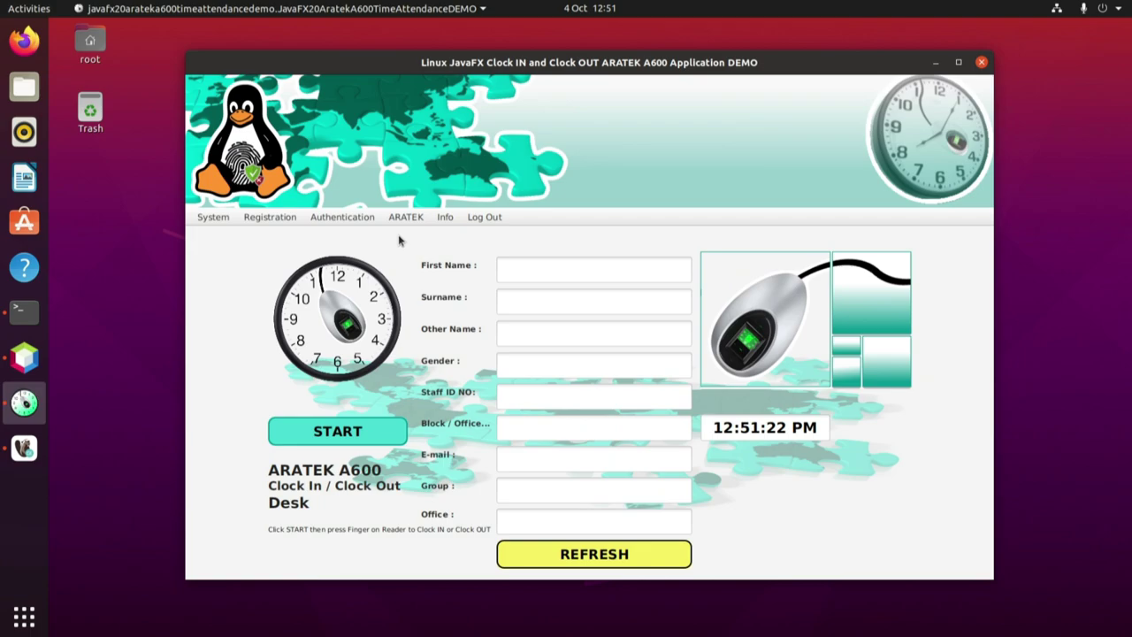
# Start identification and scan the staff member's finger on the ARATEK A600 reader.
pyautogui.click(323, 433)
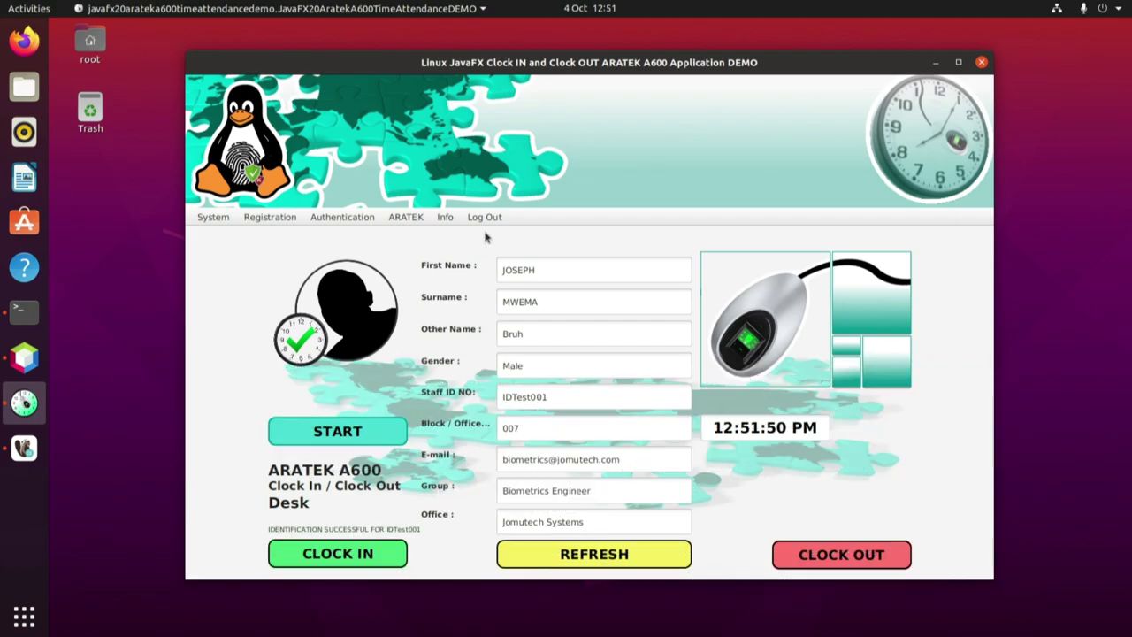
# Review the filled particulars: names, gender, staff ID, block 007, Biometrics Engineer, Jomutech Systems.
pyautogui.click(524, 275)
pyautogui.doubleClick(524, 275)
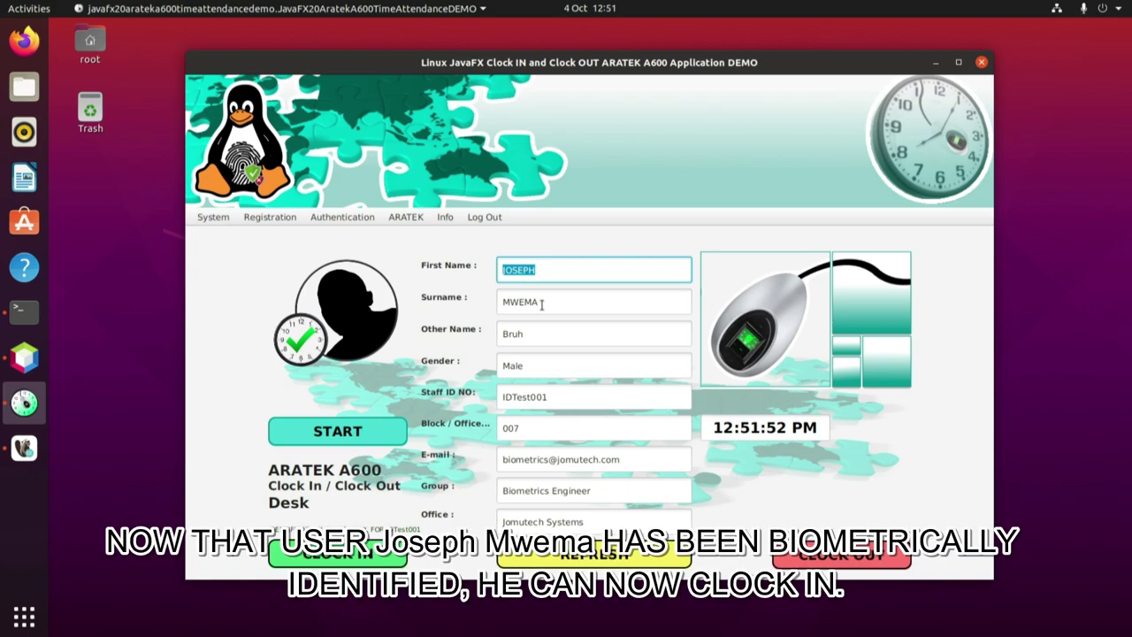
pyautogui.doubleClick(537, 304)
pyautogui.click(531, 329)
pyautogui.doubleClick(530, 333)
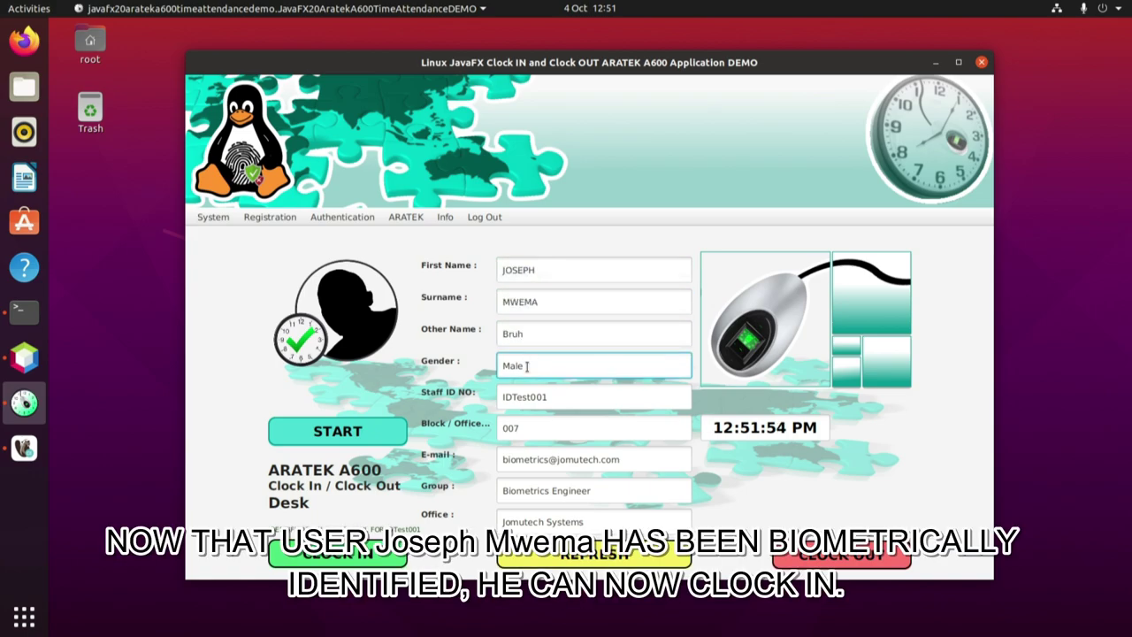
pyautogui.doubleClick(531, 365)
pyautogui.doubleClick(524, 397)
pyautogui.doubleClick(513, 427)
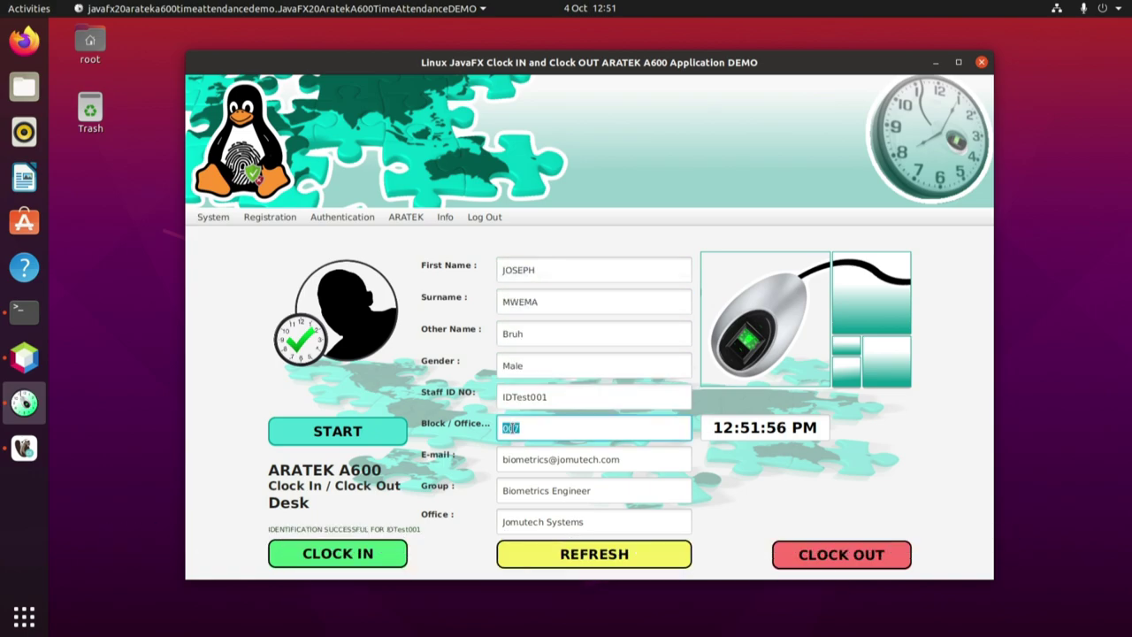
pyautogui.doubleClick(564, 459)
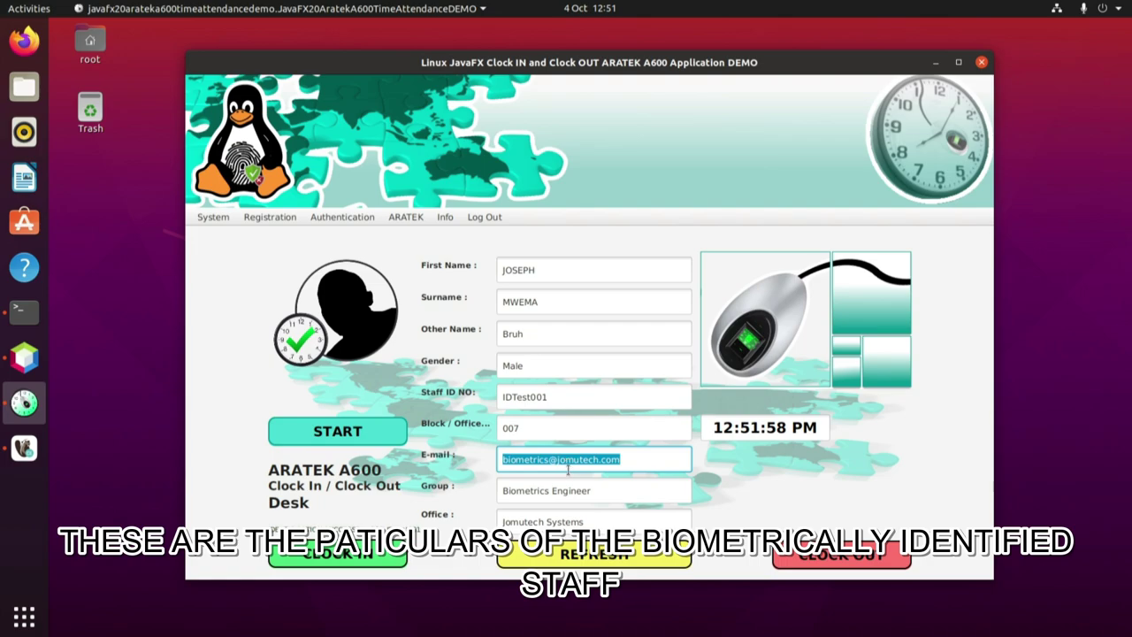
pyautogui.doubleClick(568, 493)
pyautogui.click(576, 522)
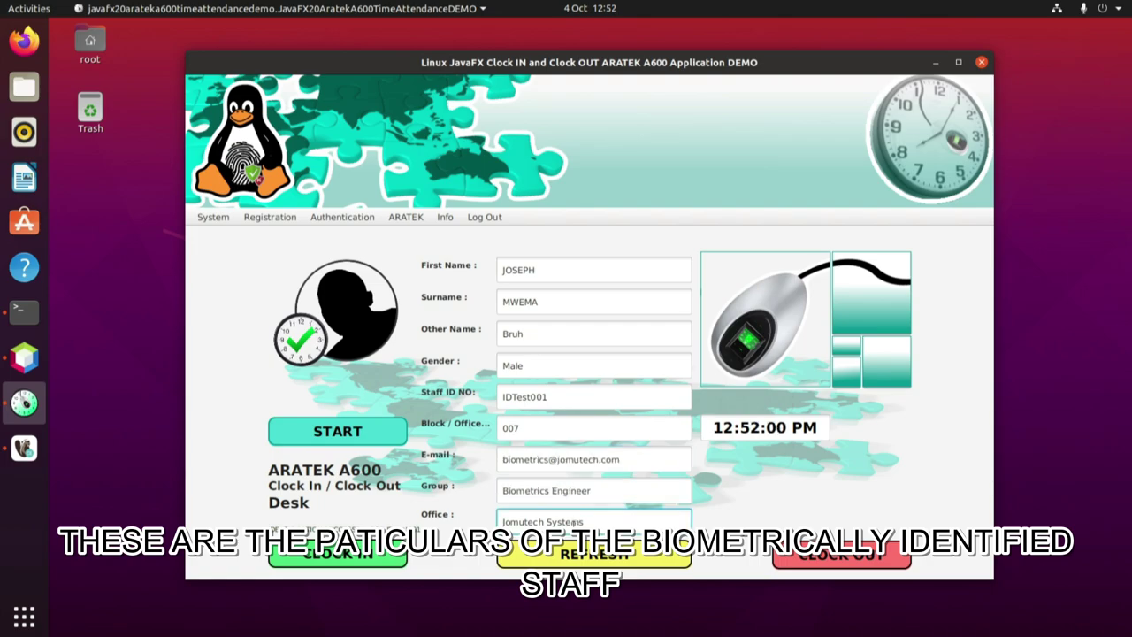
pyautogui.doubleClick(574, 523)
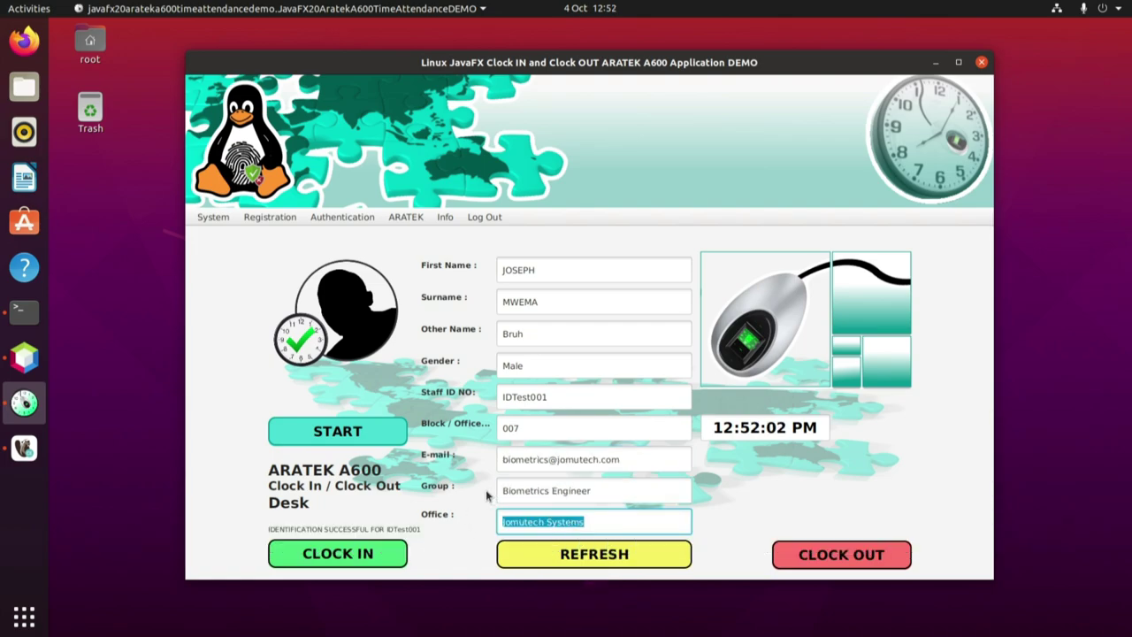
pyautogui.click(577, 490)
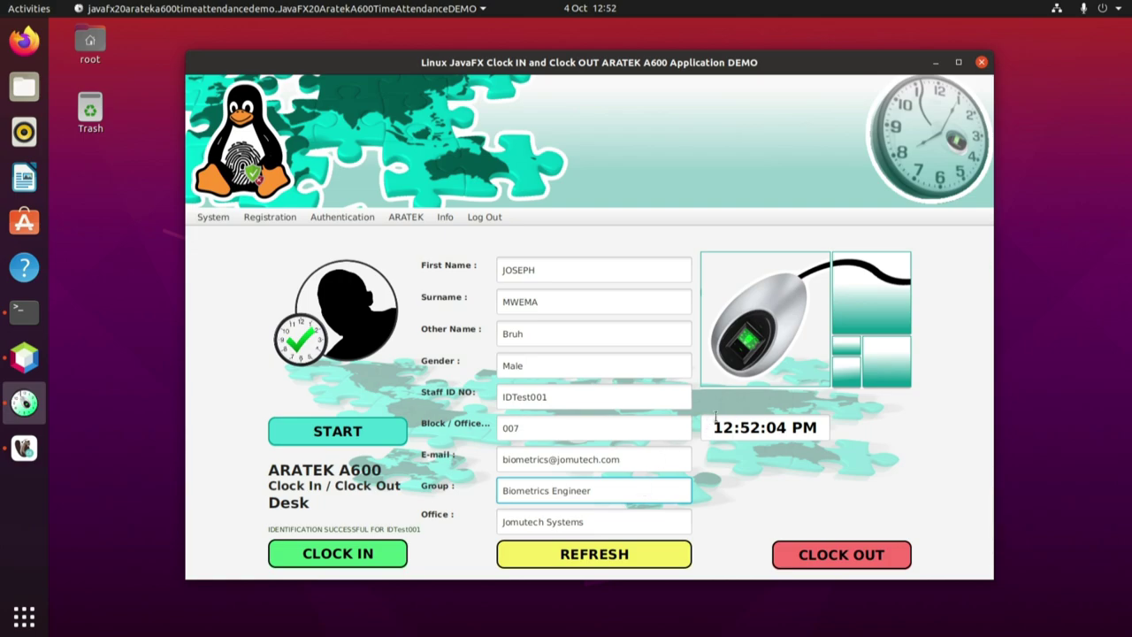
# Note the current time on the desk and clock the staff member in at 12:52 PM.
pyautogui.tripleClick(751, 427)
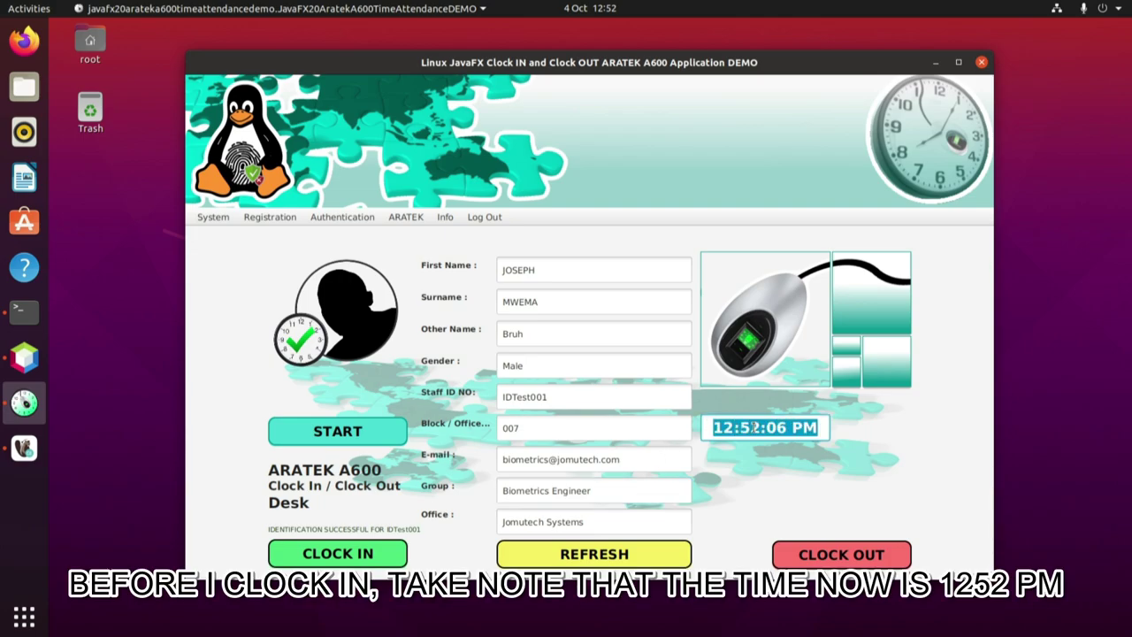
pyautogui.tripleClick(751, 427)
pyautogui.click(338, 557)
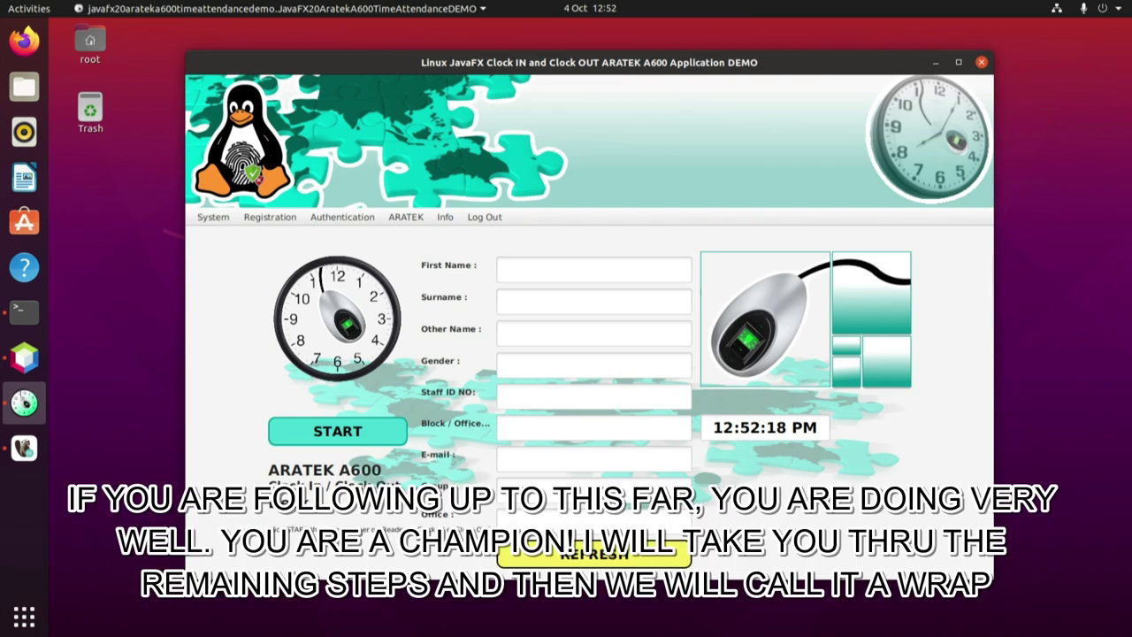
# Refresh DBeaver's info table and inspect the new 'in' / 'Clock in' row from 127.0.0.1.
pyautogui.click(25, 451)
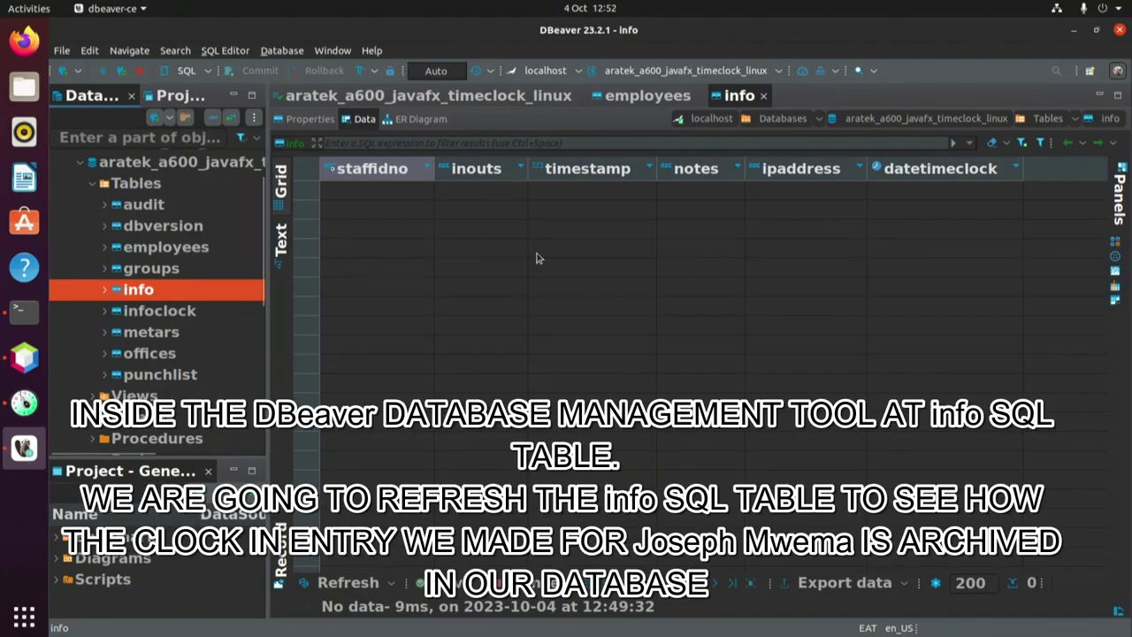
pyautogui.rightClick(536, 257)
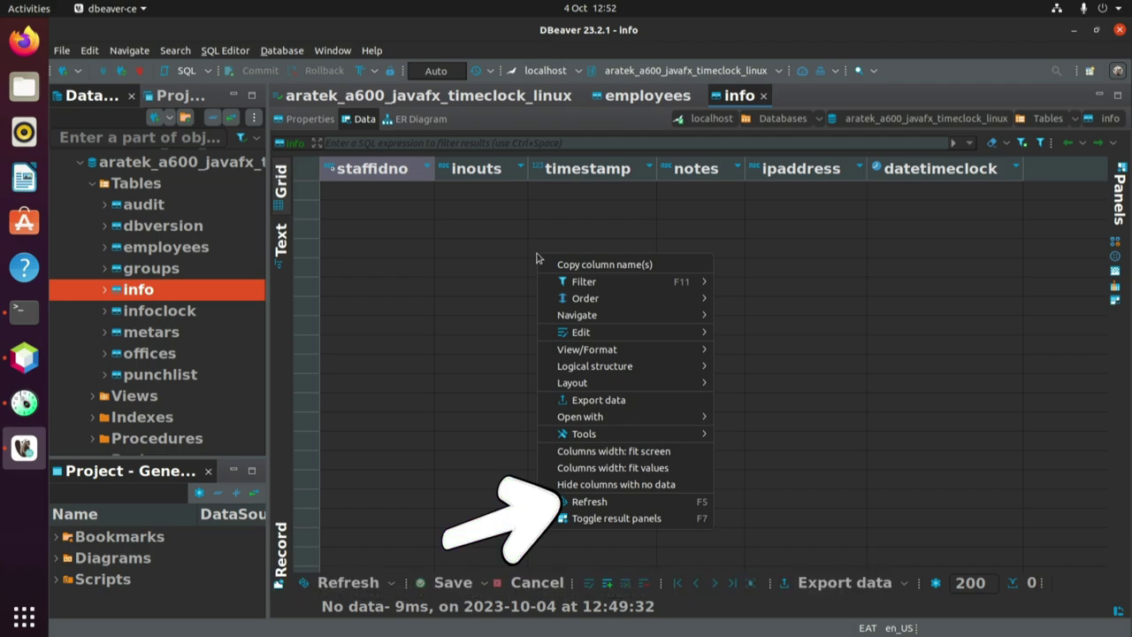
pyautogui.click(587, 502)
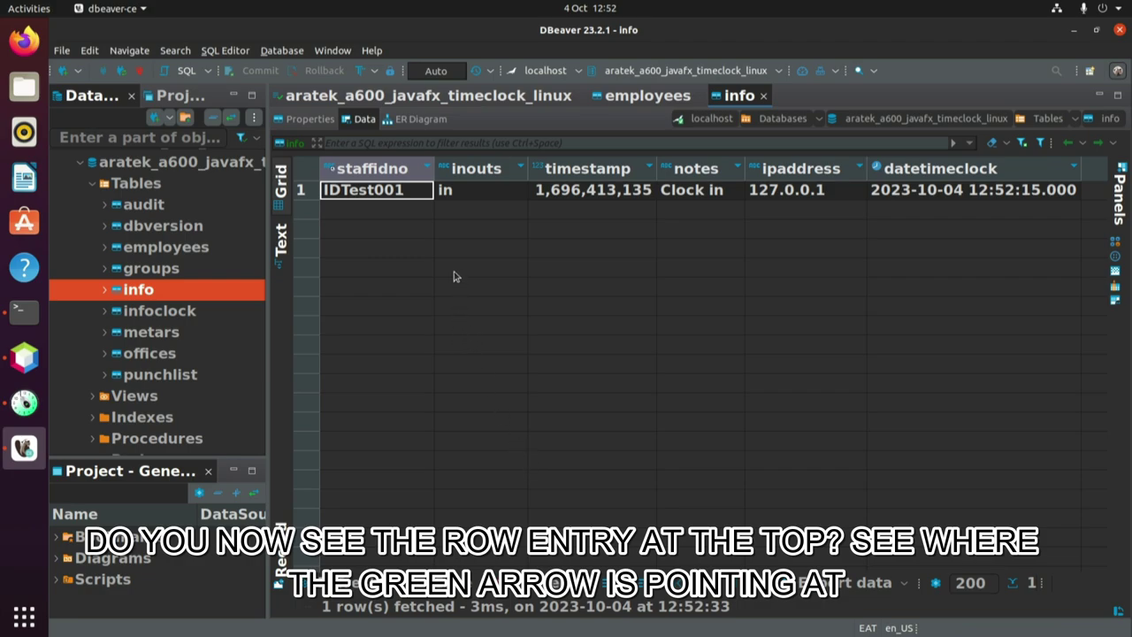
pyautogui.click(403, 193)
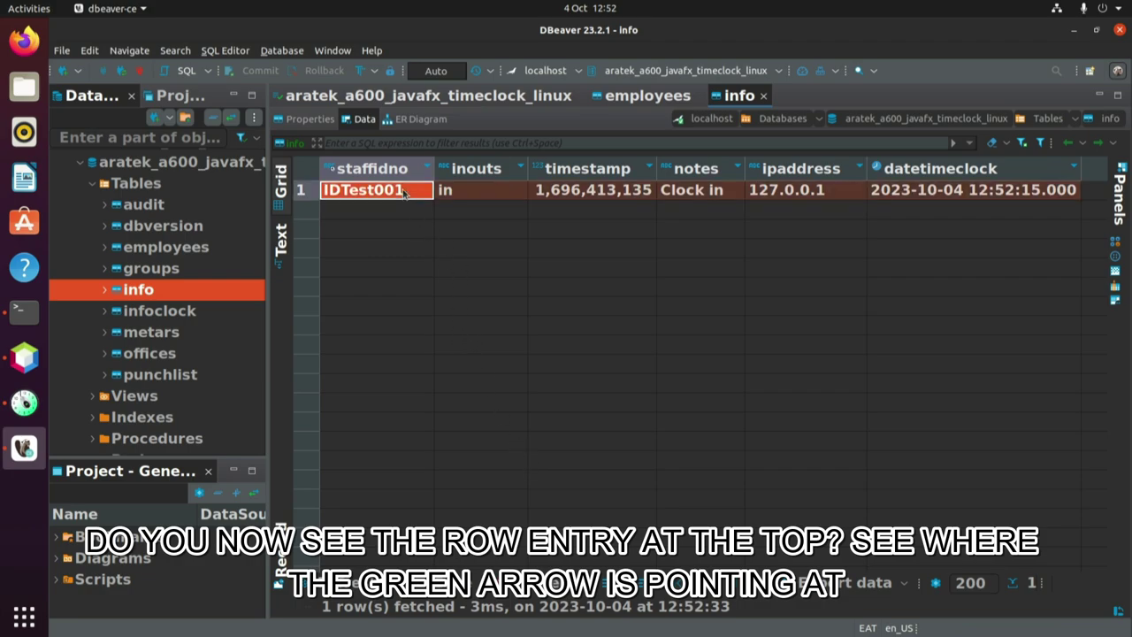
pyautogui.click(479, 196)
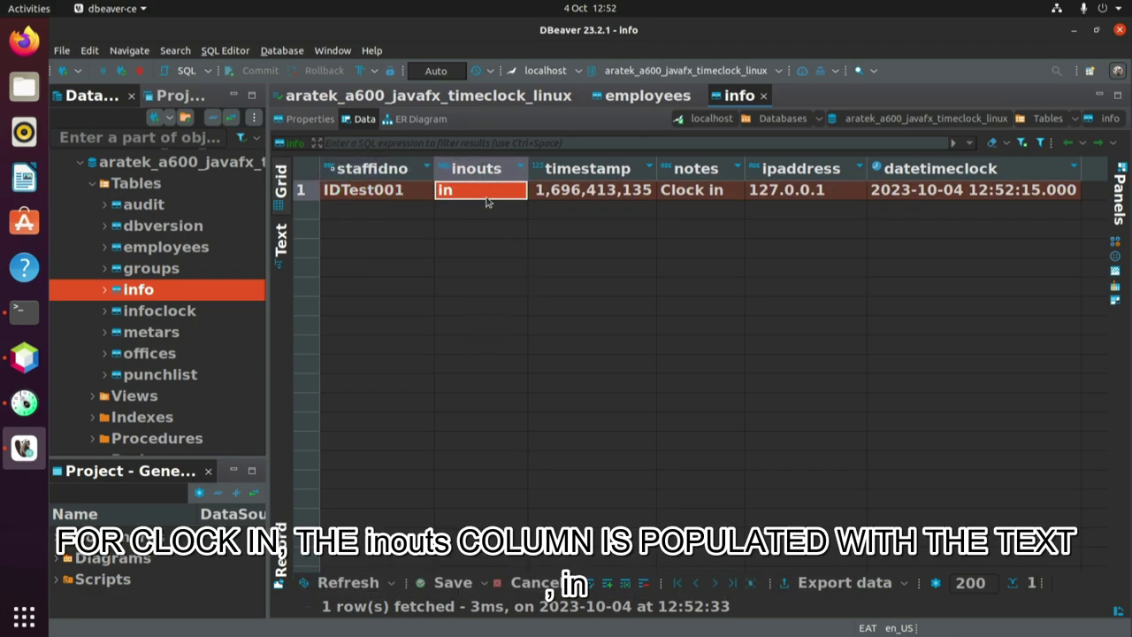
pyautogui.click(643, 196)
pyautogui.click(698, 193)
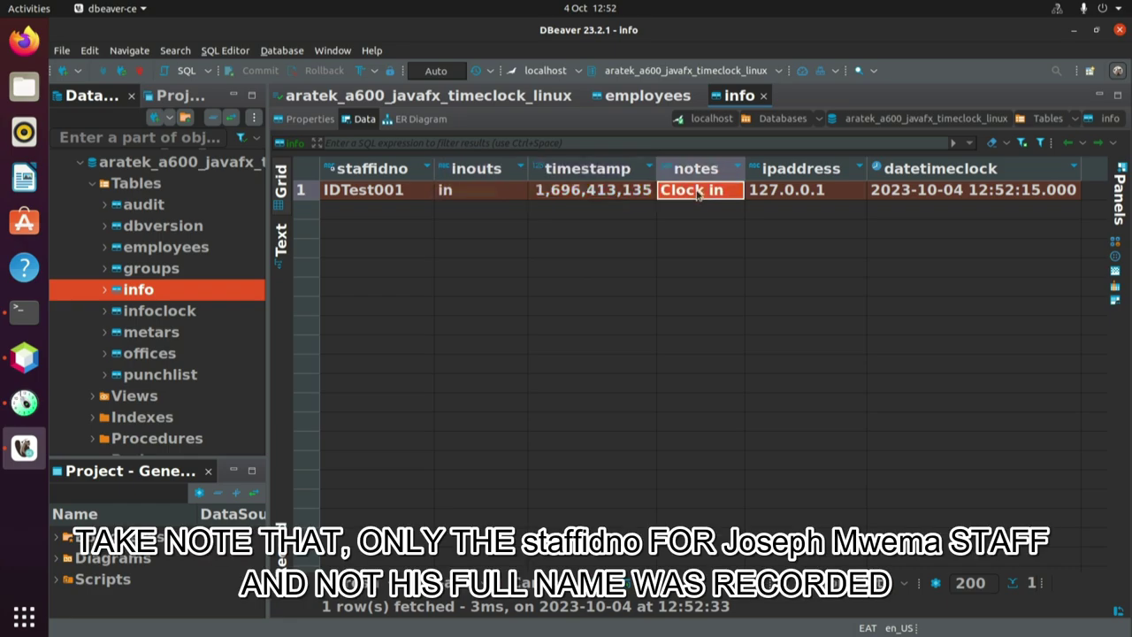
pyautogui.click(809, 191)
pyautogui.click(951, 196)
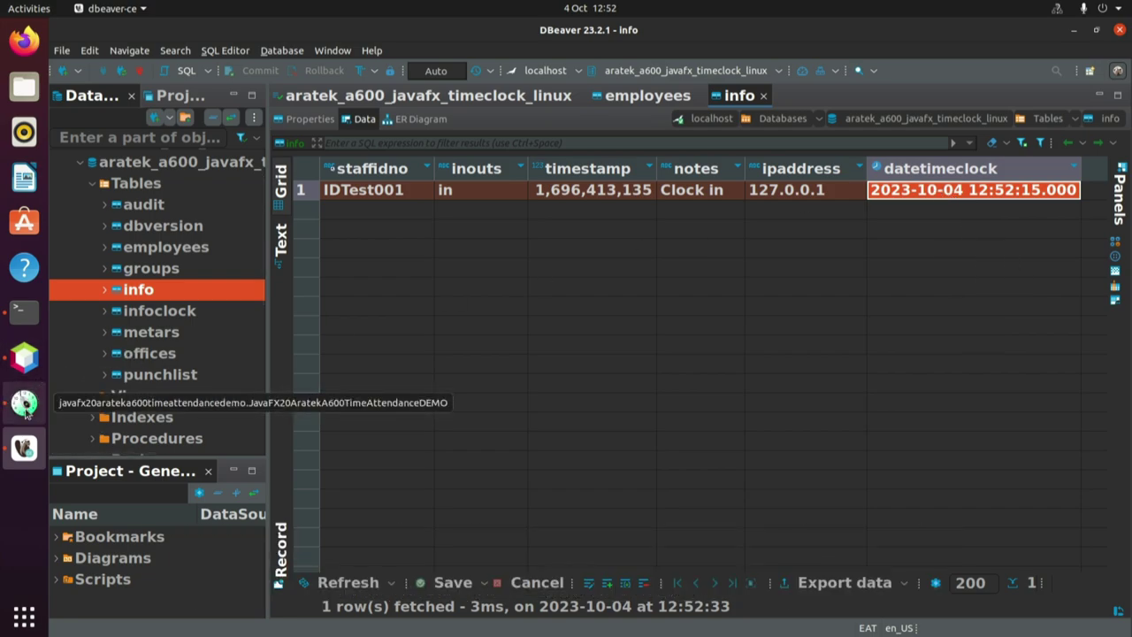
pyautogui.click(26, 408)
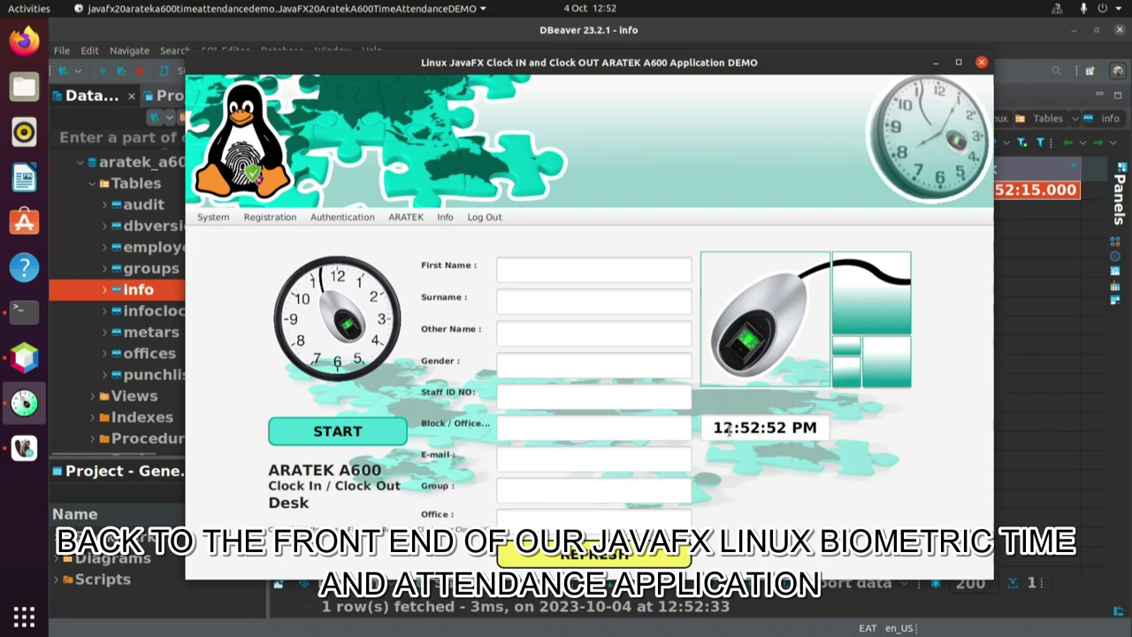
pyautogui.moveTo(712, 428); pyautogui.dragTo(819, 428)
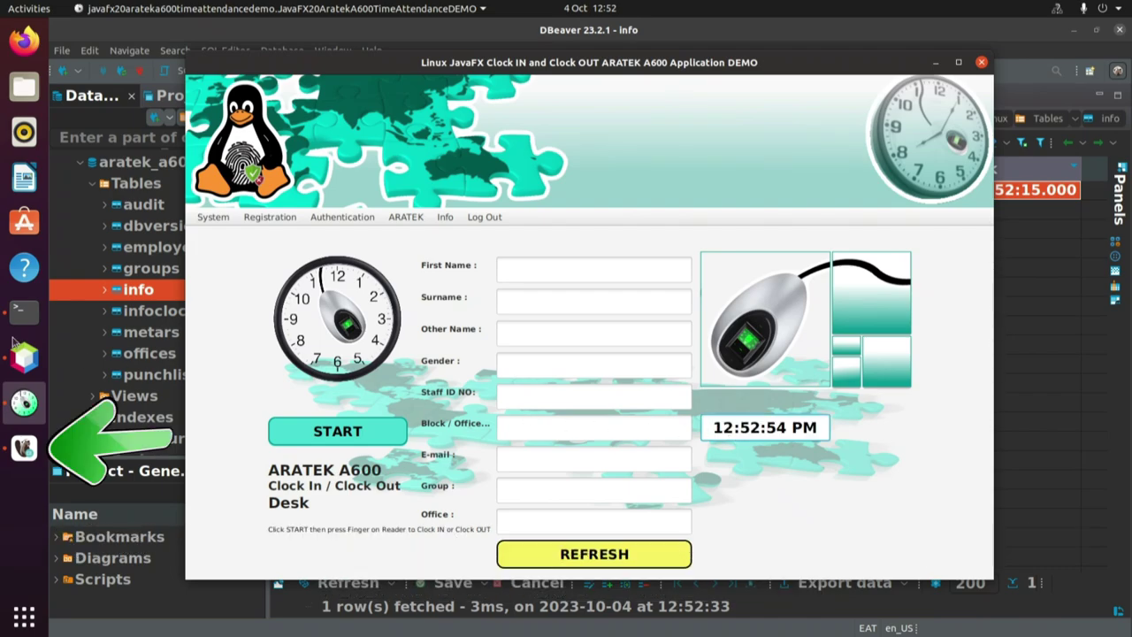
pyautogui.click(24, 447)
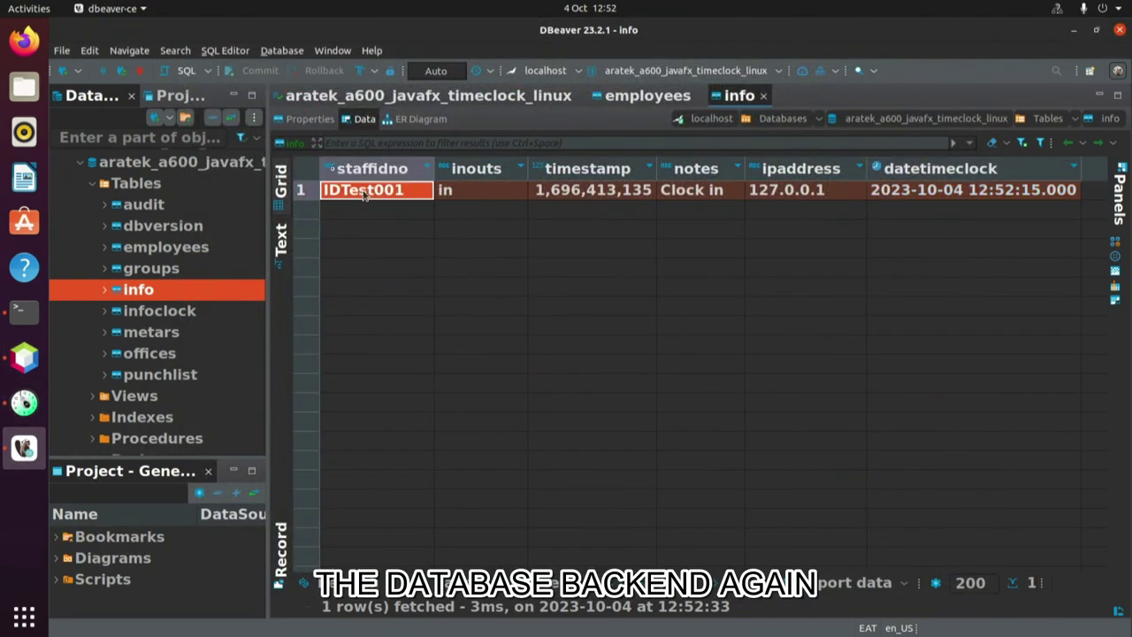
pyautogui.click(482, 192)
pyautogui.click(617, 197)
pyautogui.click(723, 194)
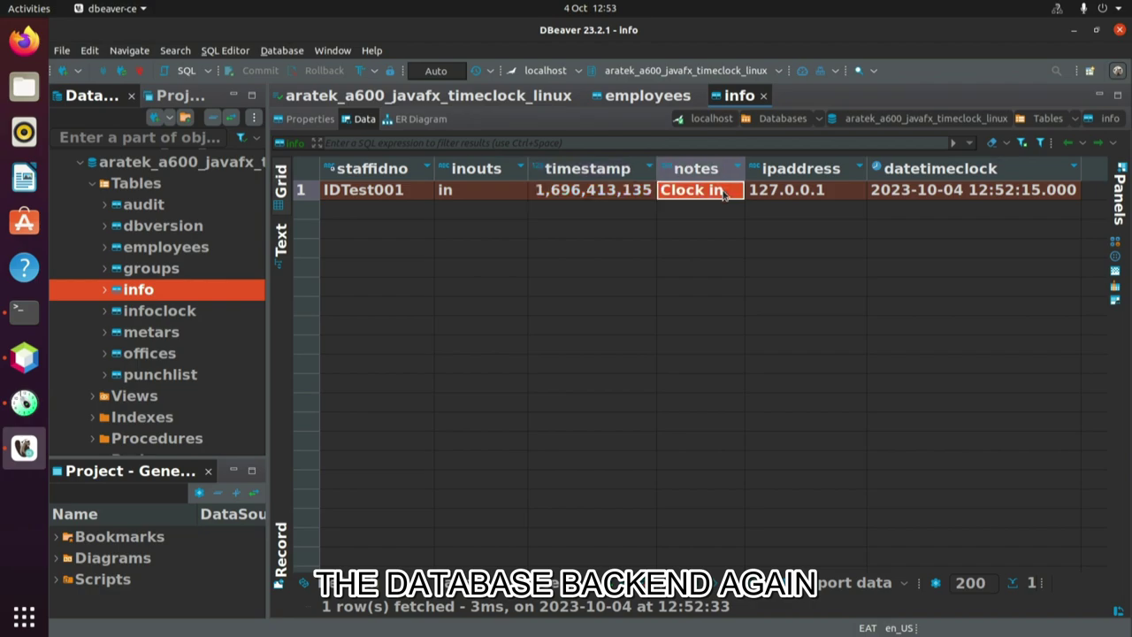
pyautogui.click(817, 193)
pyautogui.click(955, 191)
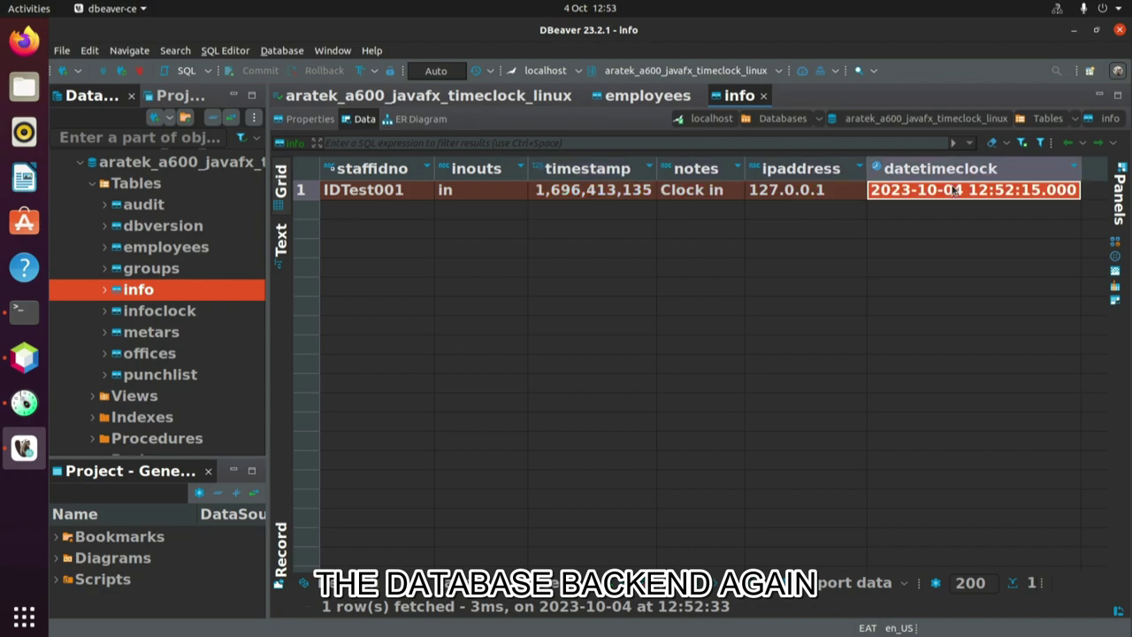
pyautogui.click(1073, 30)
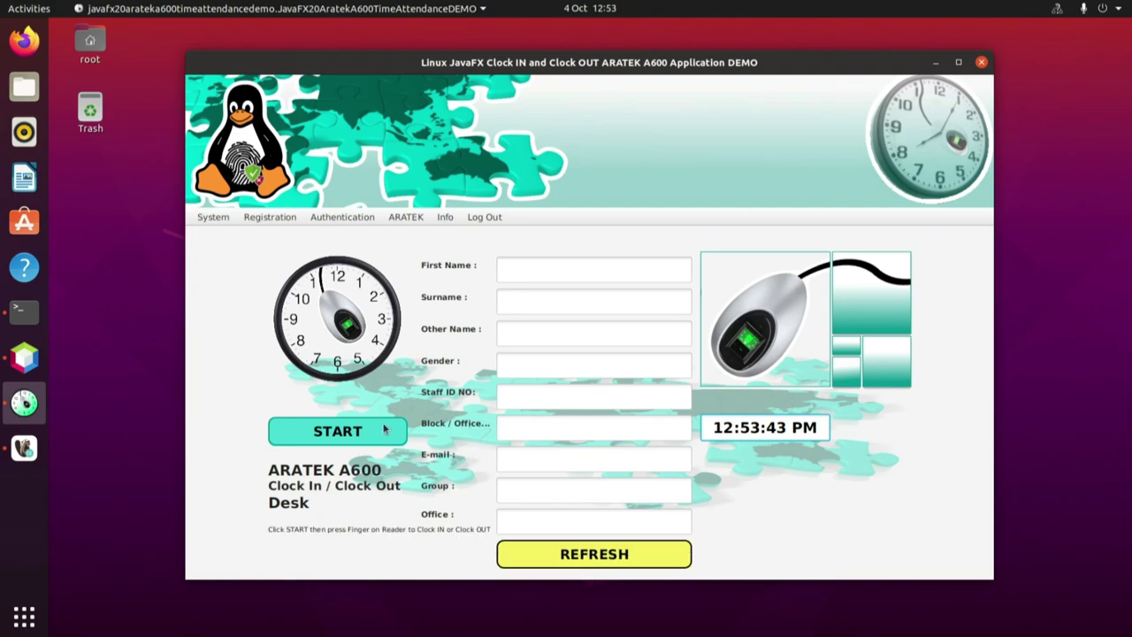
# Run a new fingerprint identification that finds no match, then reset the desk to blank.
pyautogui.click(343, 435)
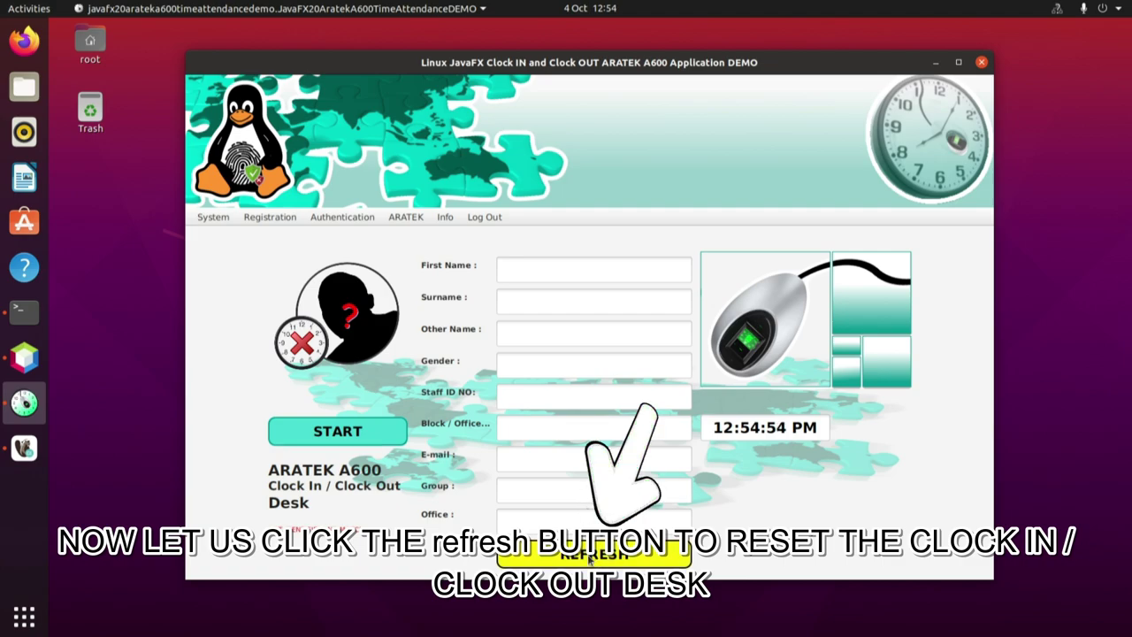
pyautogui.click(589, 555)
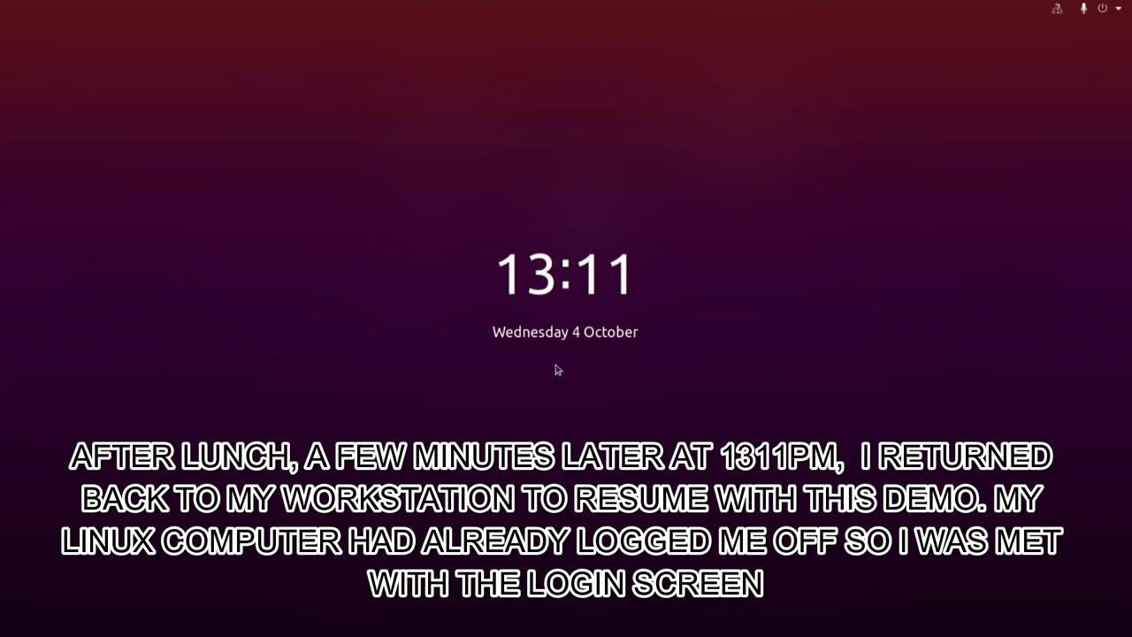
# Unlock the Ubuntu lock screen by entering the root user's password.
pyautogui.click(575, 382)
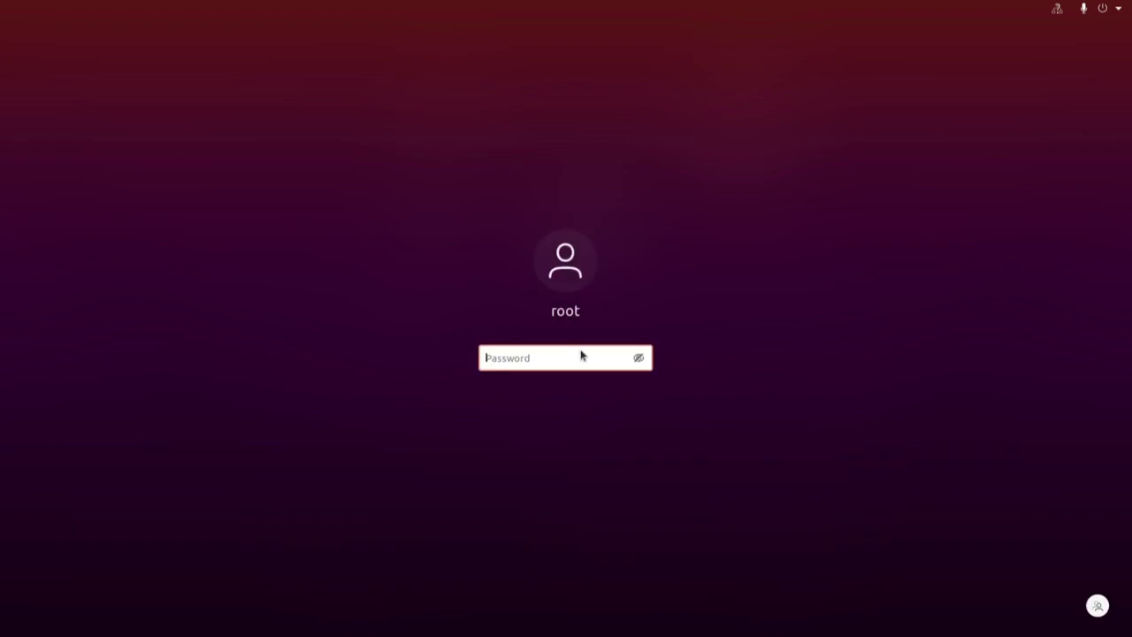
pyautogui.write('*****')
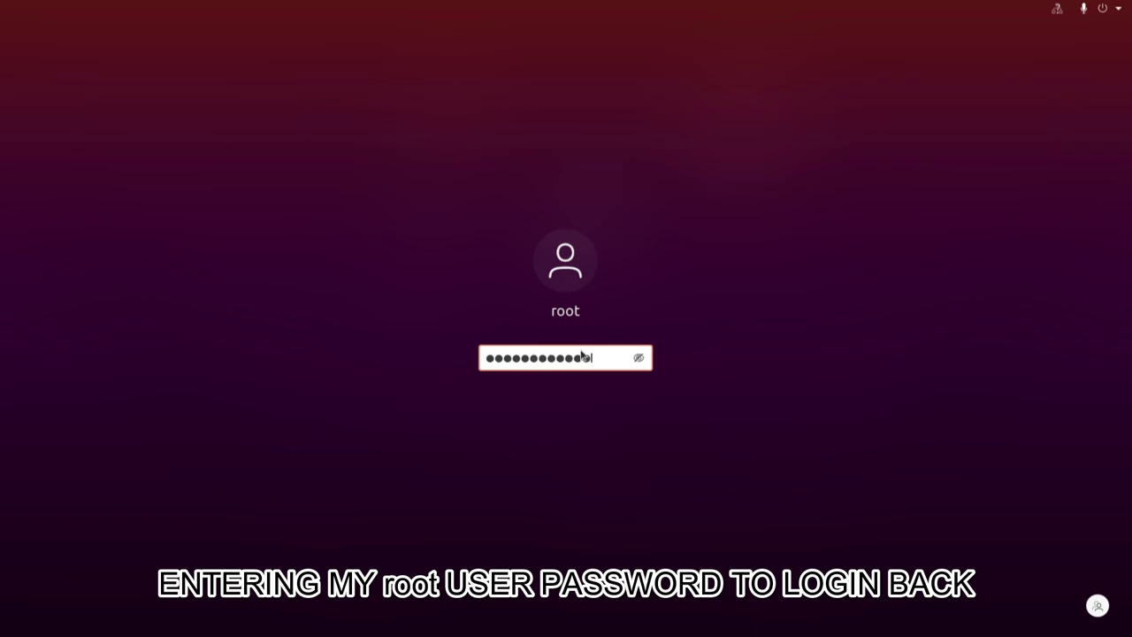
pyautogui.write('*******')
pyautogui.press('Return')
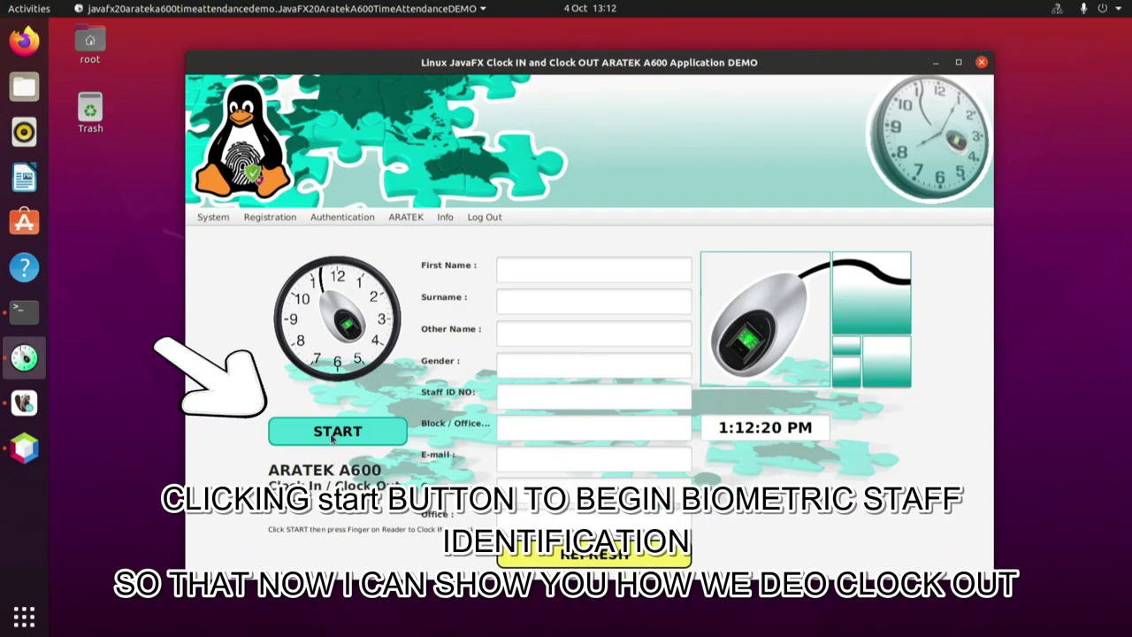
# Identify the staff member by fingerprint, clock them out, and bring DBeaver forward.
pyautogui.click(338, 431)
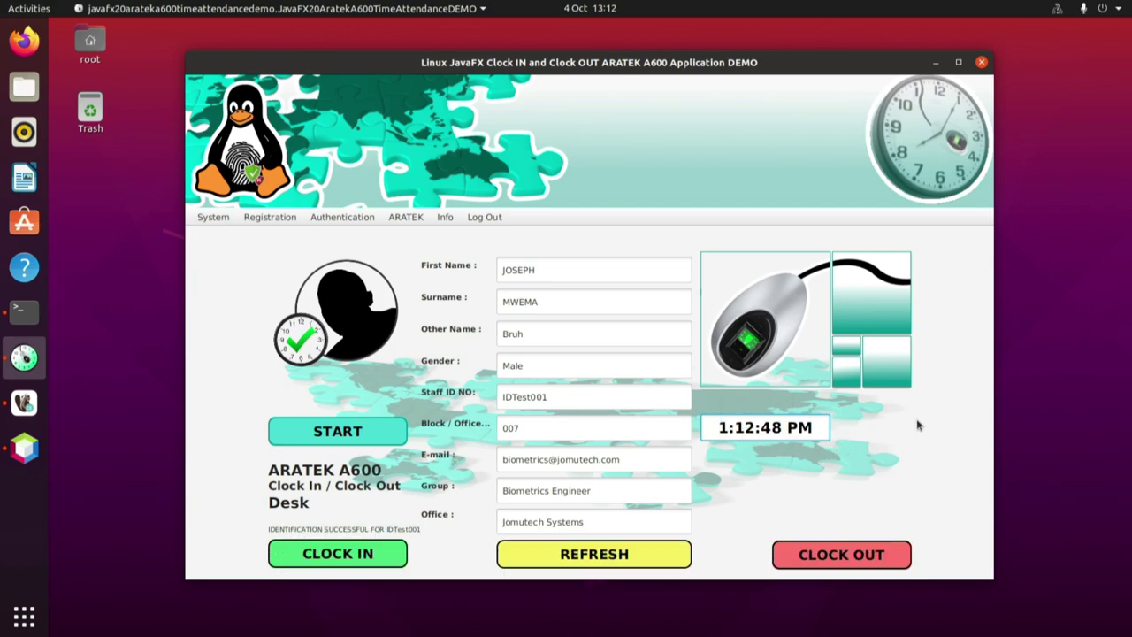
pyautogui.click(842, 559)
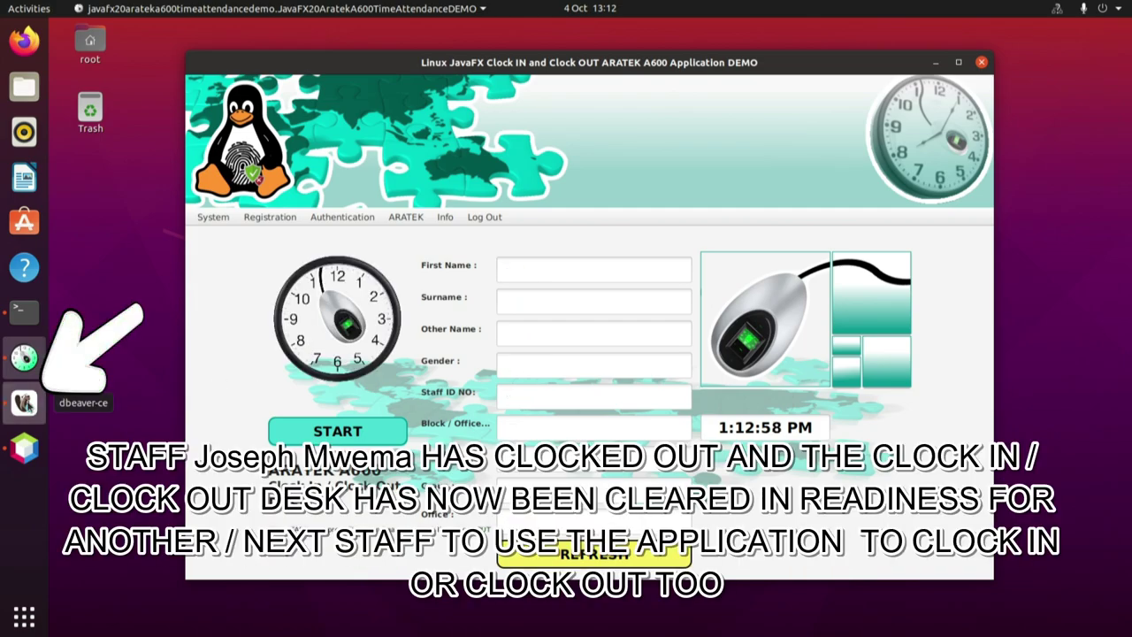
pyautogui.click(24, 403)
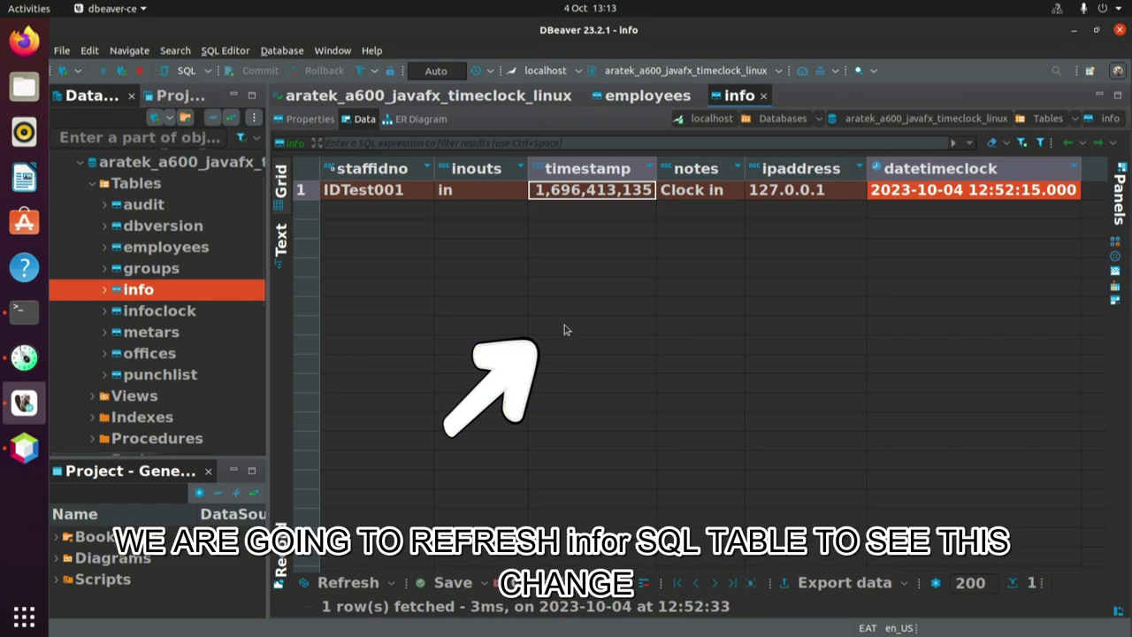
pyautogui.rightClick(564, 328)
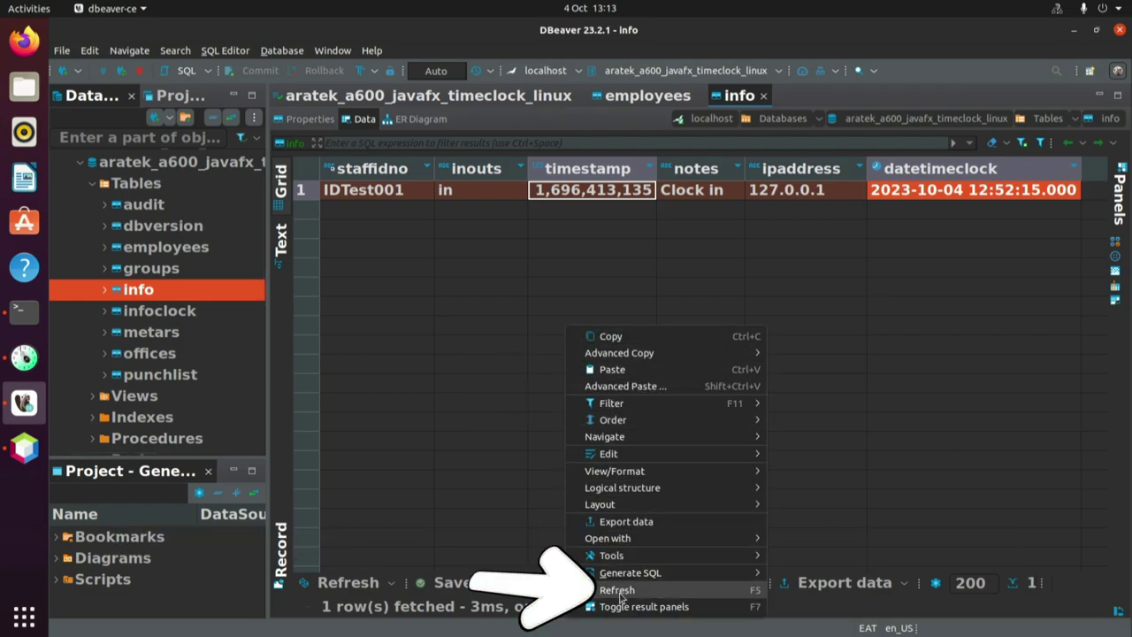
pyautogui.click(620, 594)
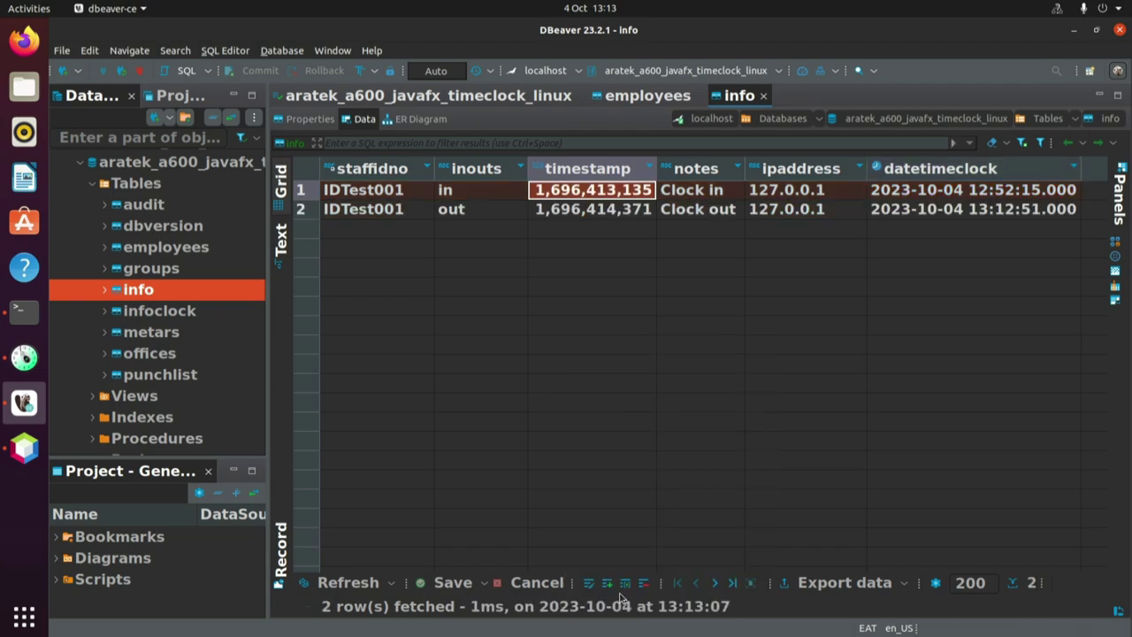
pyautogui.click(382, 217)
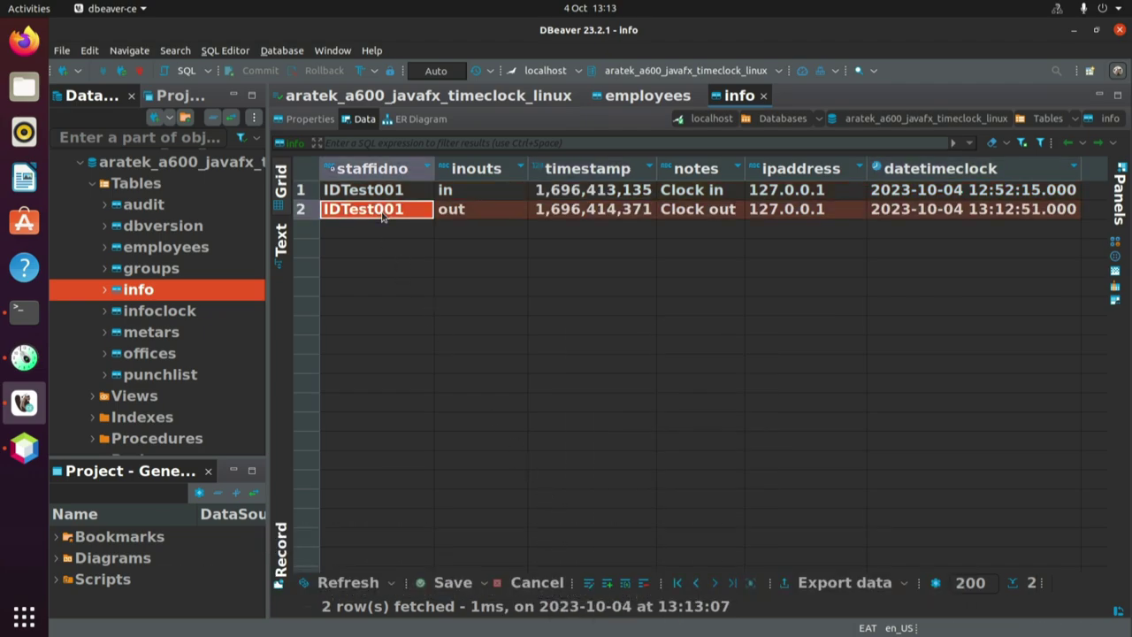
pyautogui.click(469, 216)
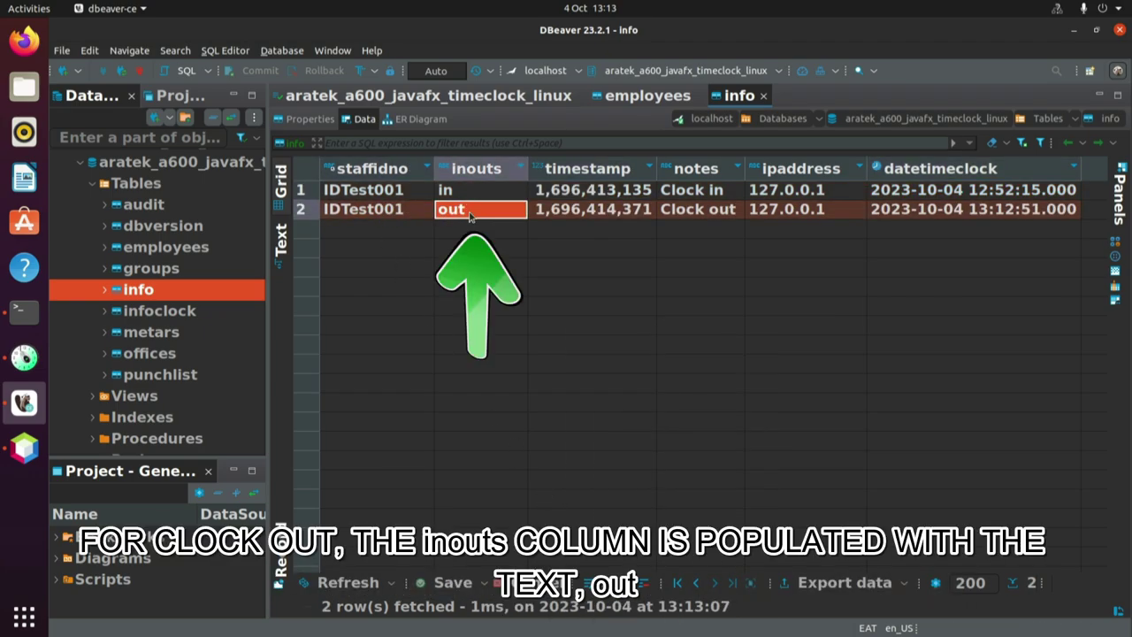
pyautogui.click(588, 218)
pyautogui.click(711, 209)
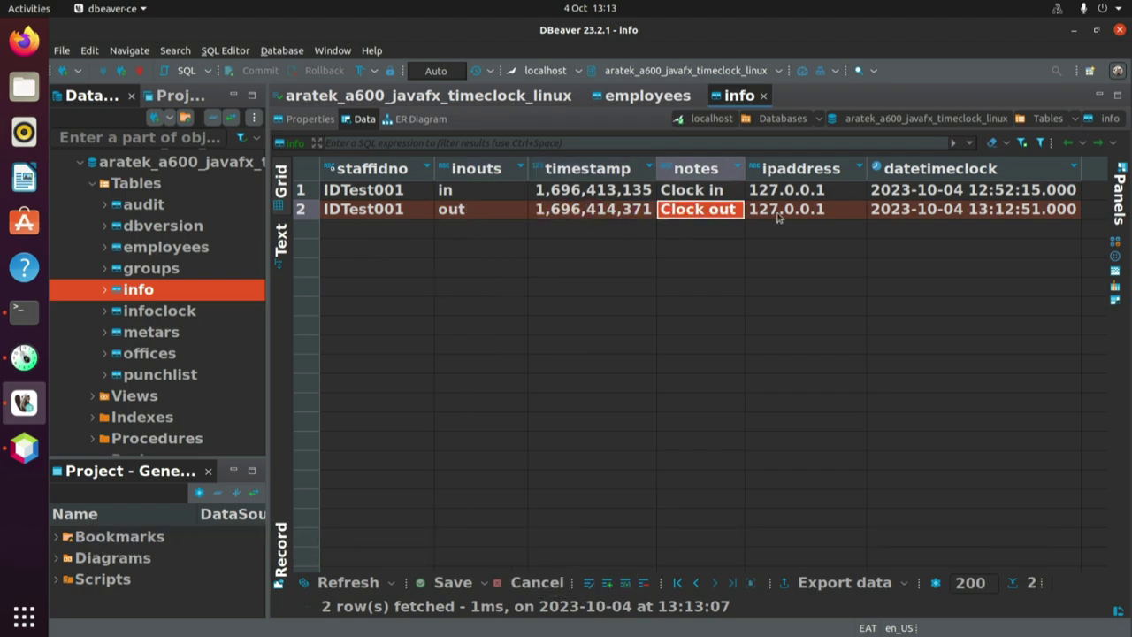
pyautogui.click(802, 218)
pyautogui.click(977, 209)
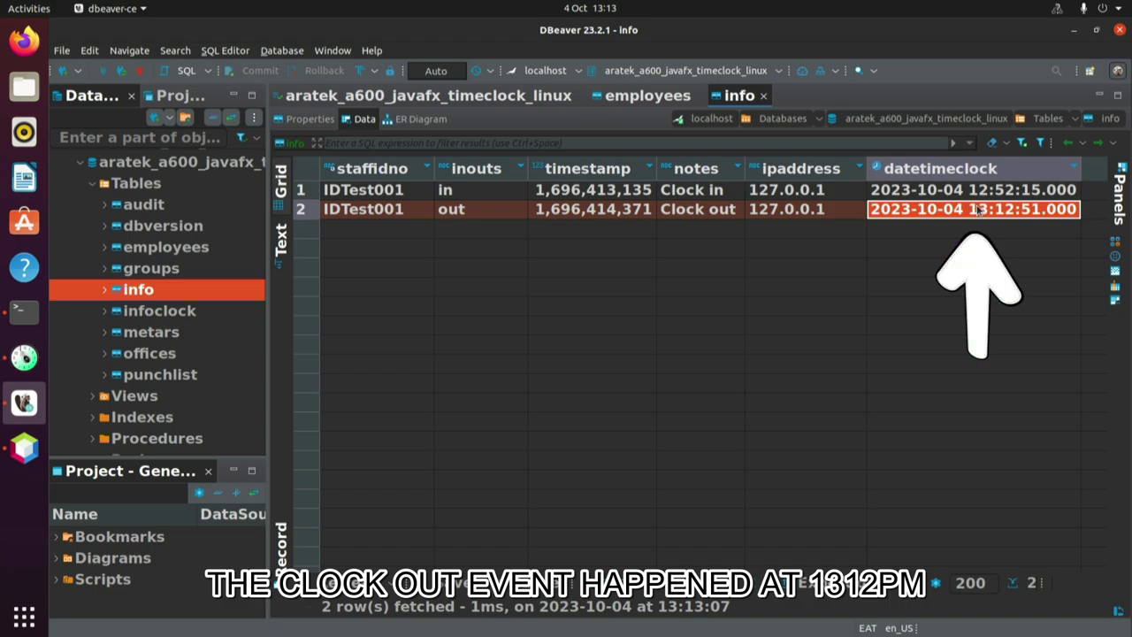
# Recheck row 2's out, datetimeclock and staffidno values, then show the employees table.
pyautogui.click(451, 217)
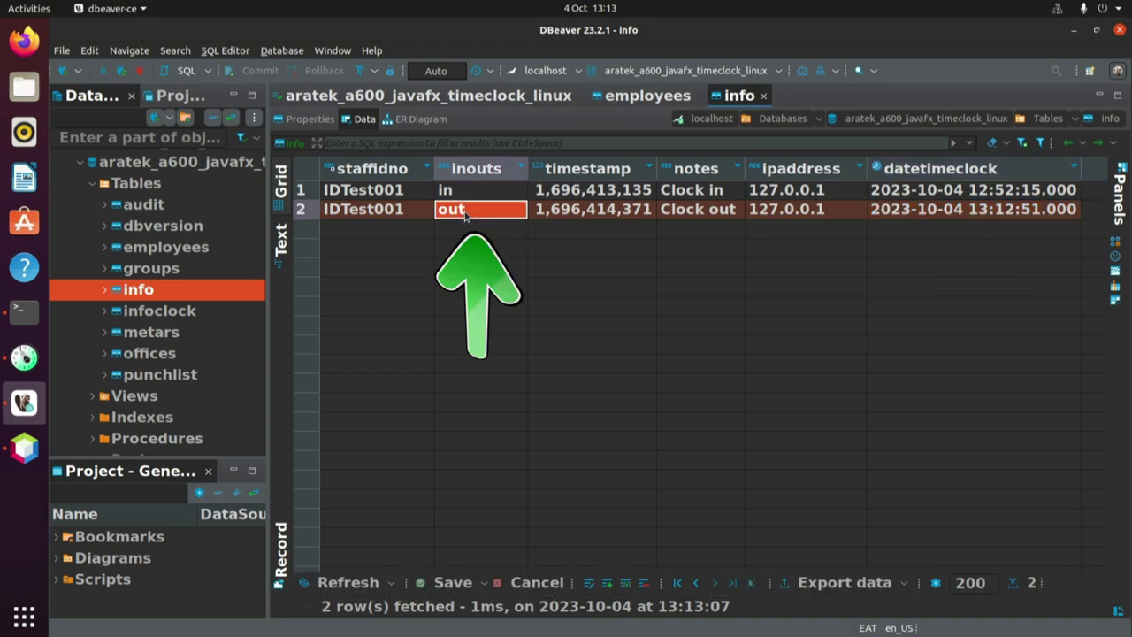
pyautogui.click(990, 212)
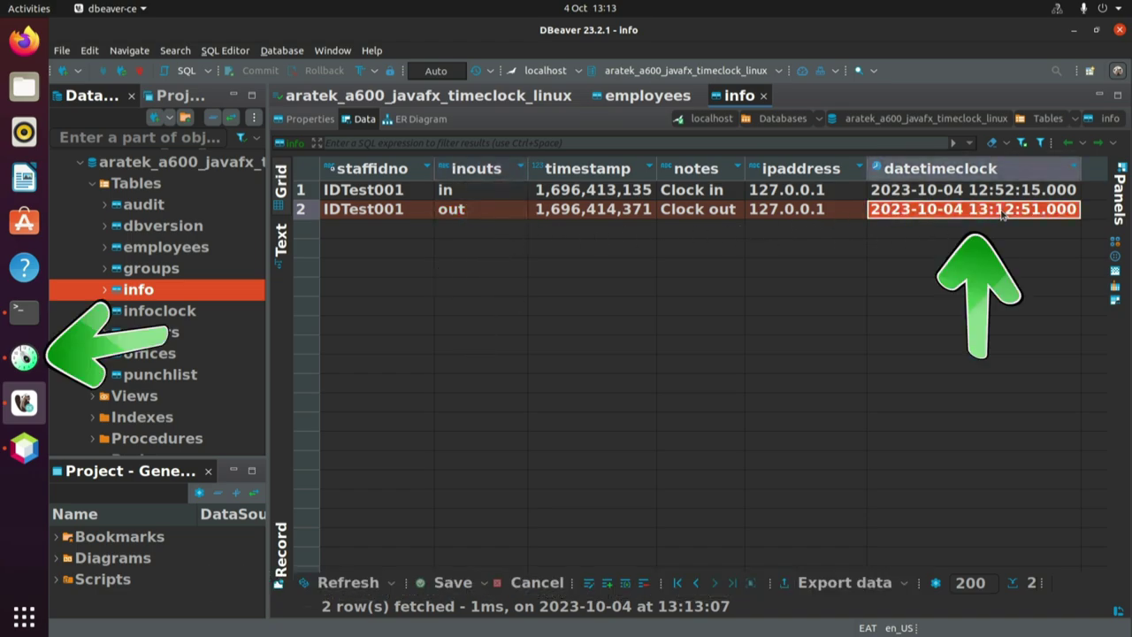
pyautogui.click(26, 361)
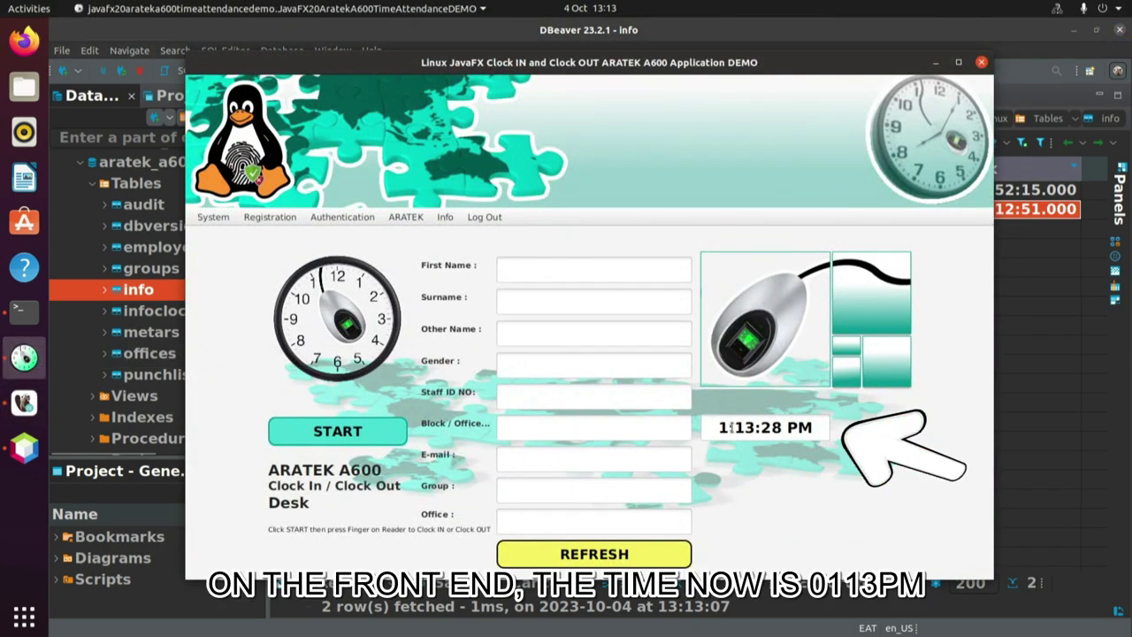
pyautogui.click(1044, 335)
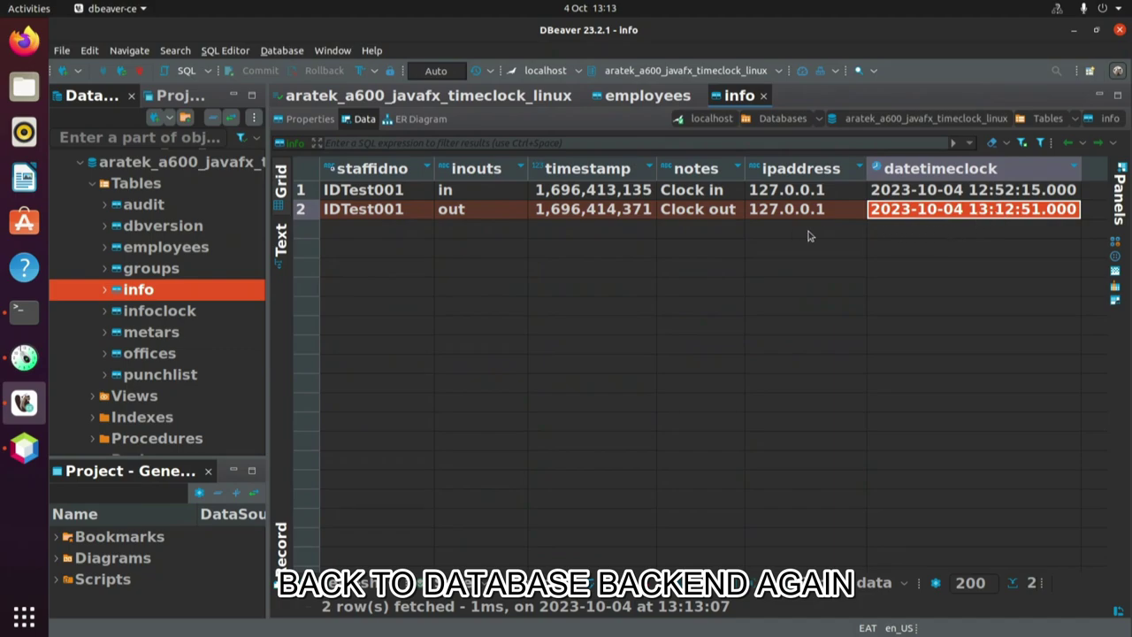
pyautogui.click(446, 212)
pyautogui.click(378, 209)
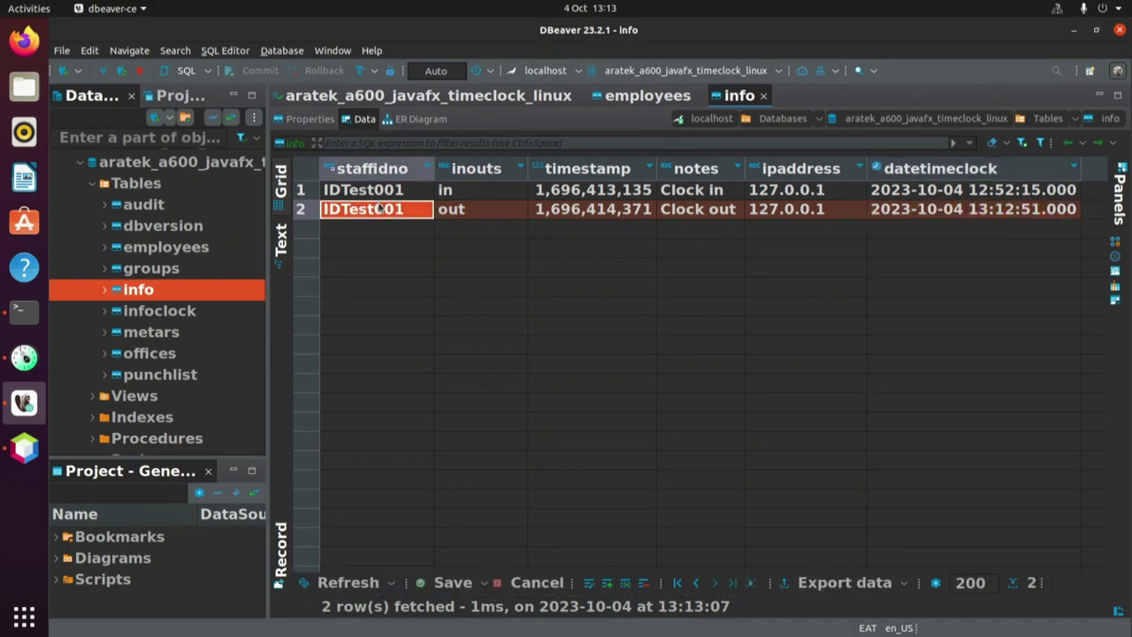
pyautogui.click(655, 101)
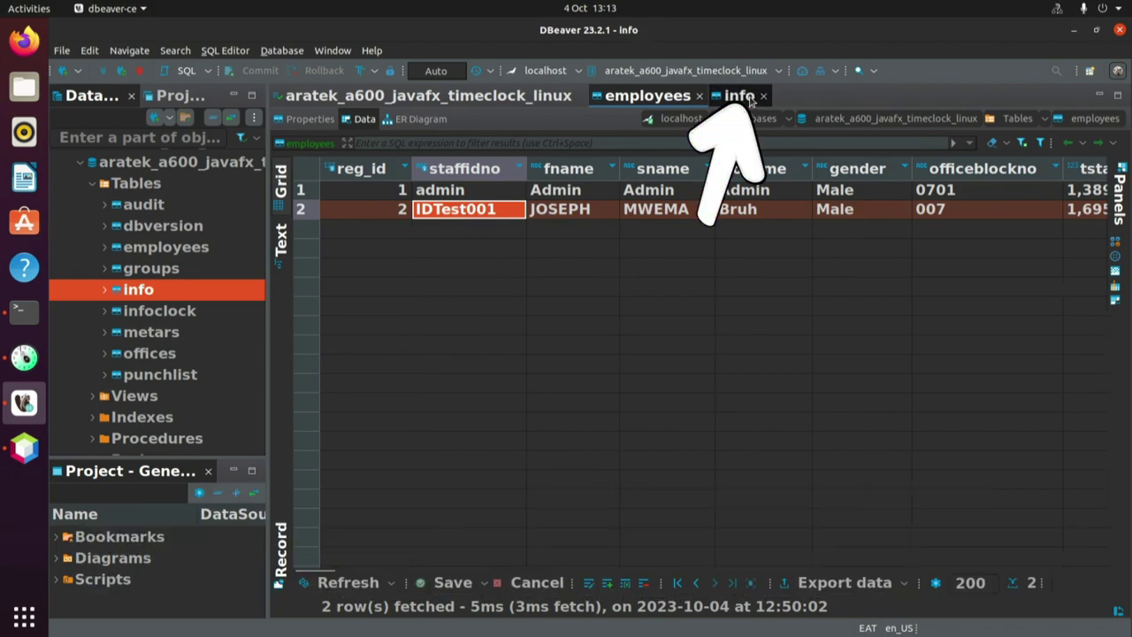
# Match employees row 2's staffidno, fname and sname against the info table's in and out rows.
pyautogui.click(737, 96)
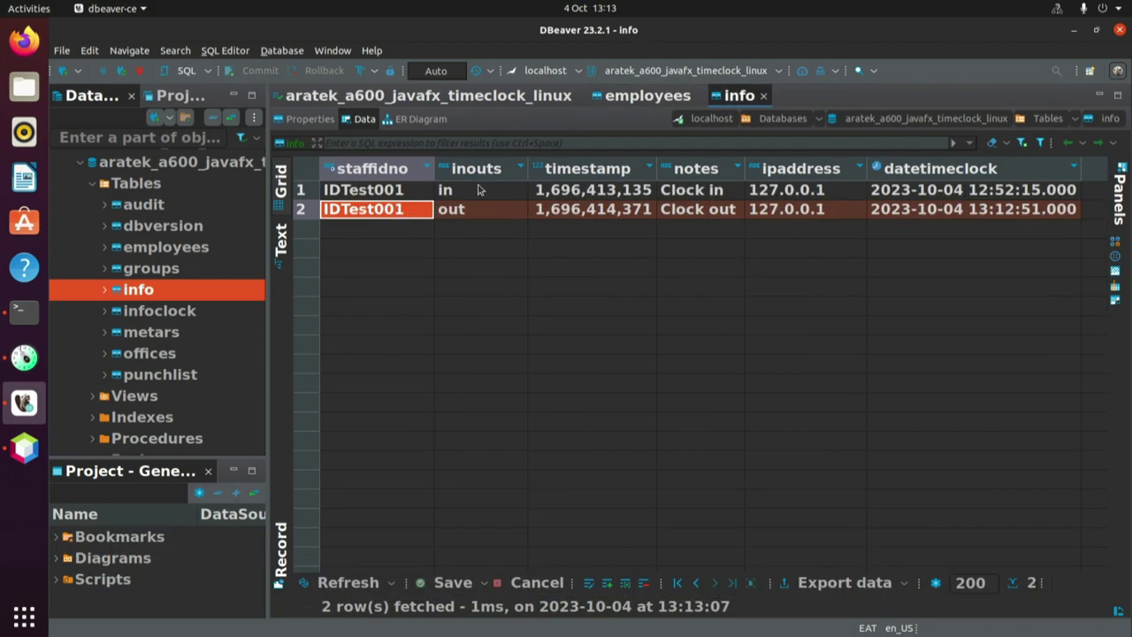
pyautogui.click(647, 96)
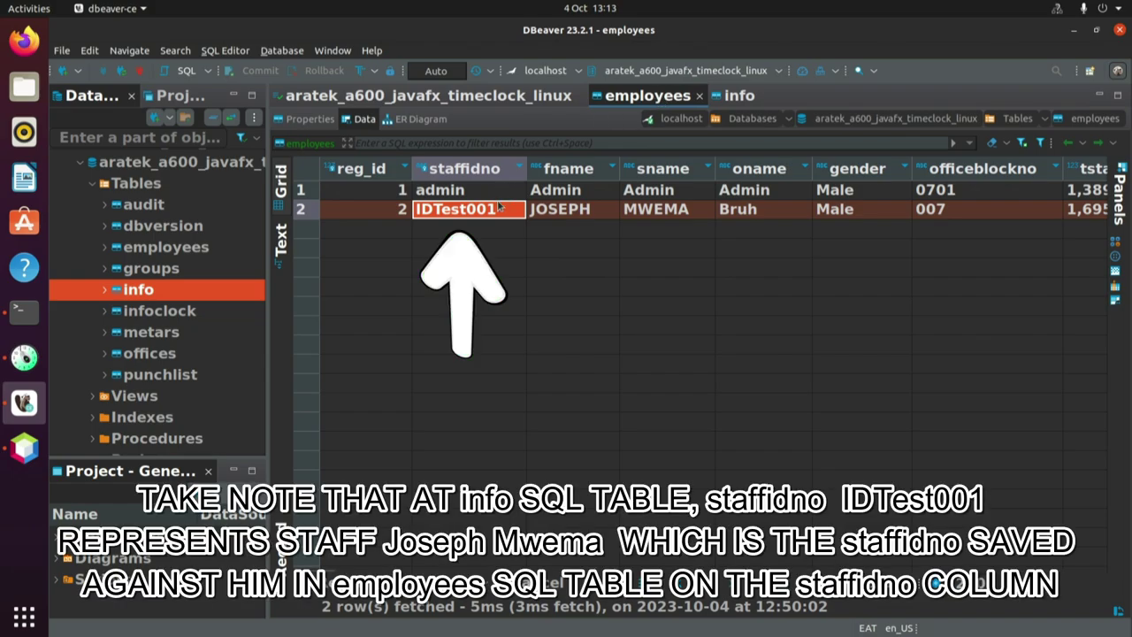
pyautogui.click(581, 215)
pyautogui.click(672, 207)
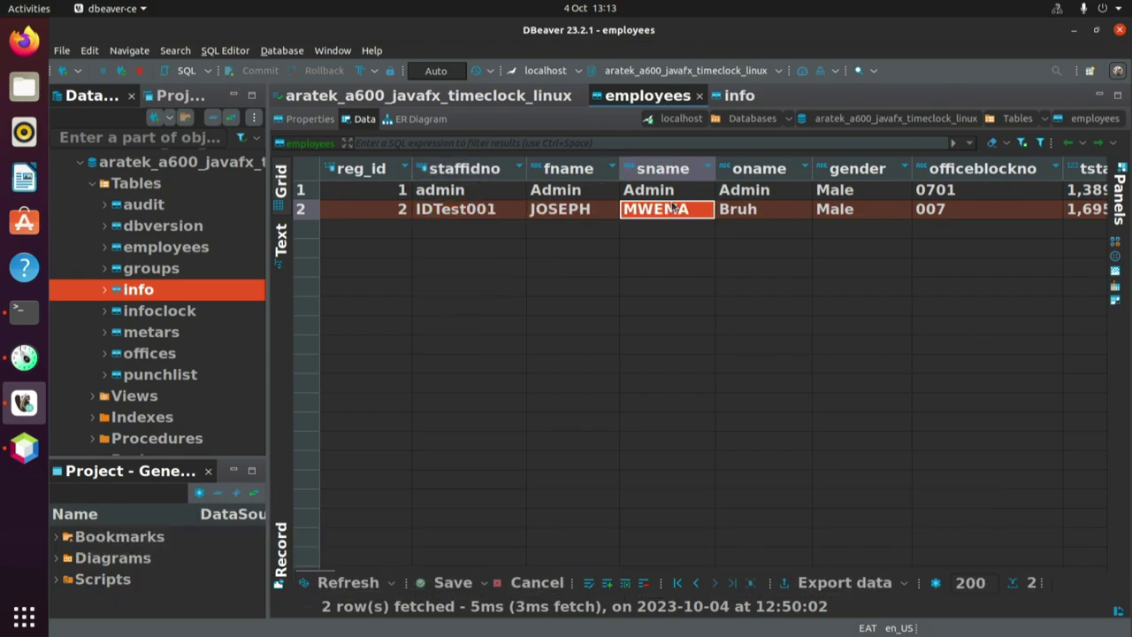
pyautogui.click(564, 212)
pyautogui.click(660, 217)
pyautogui.click(560, 215)
pyautogui.click(455, 218)
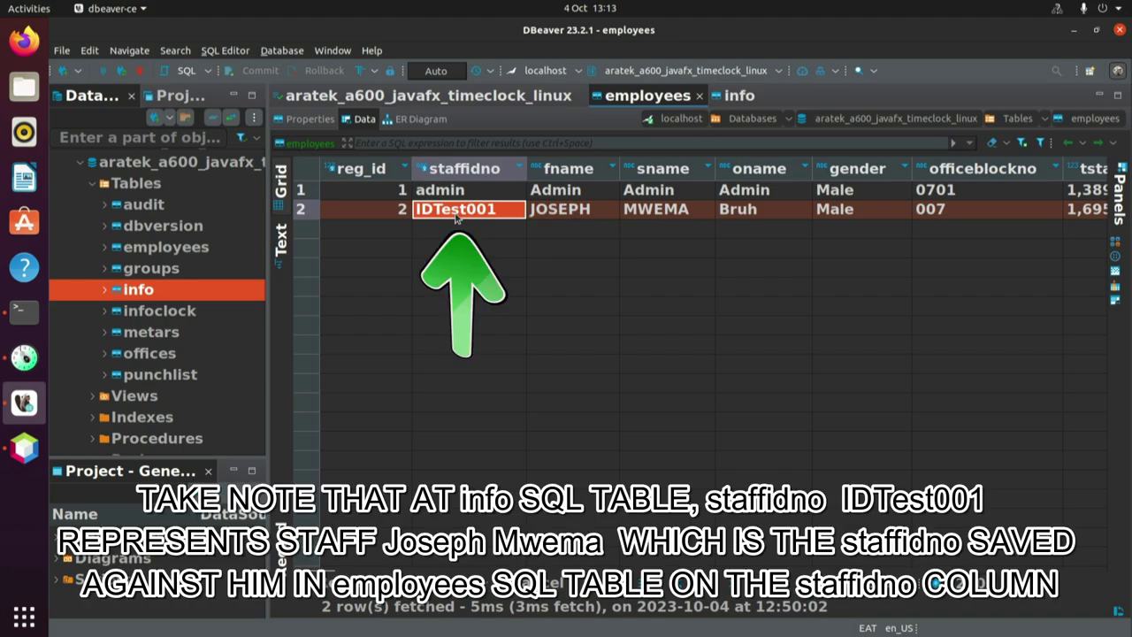
pyautogui.click(746, 99)
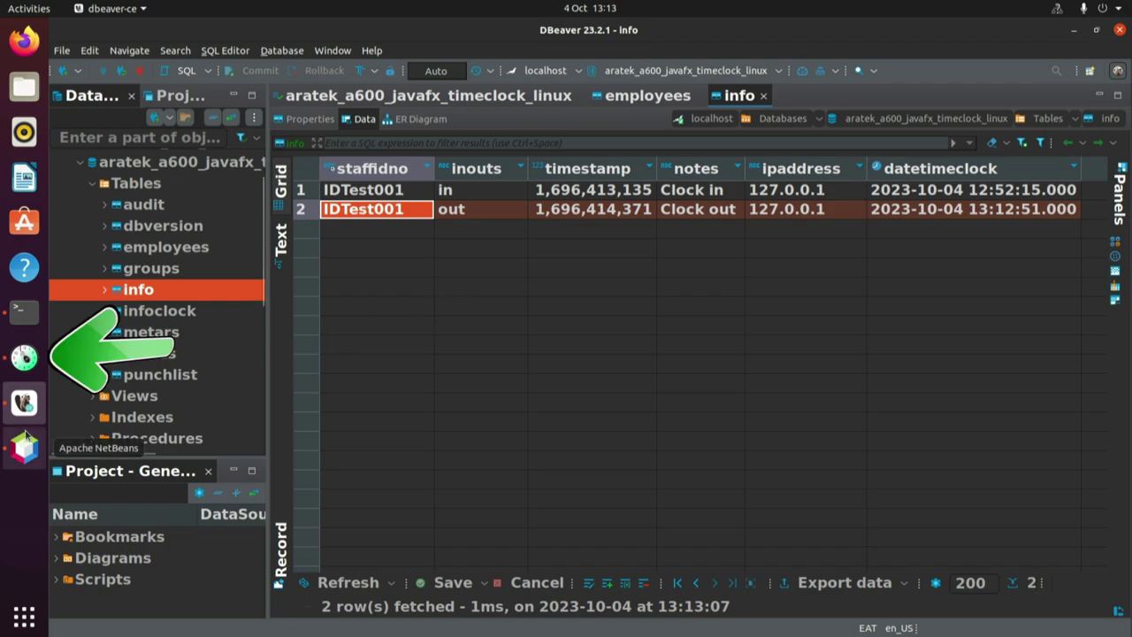
# Minimize DBeaver and load the ARATEK A600 Biometric Scanner web page in the app.
pyautogui.click(25, 358)
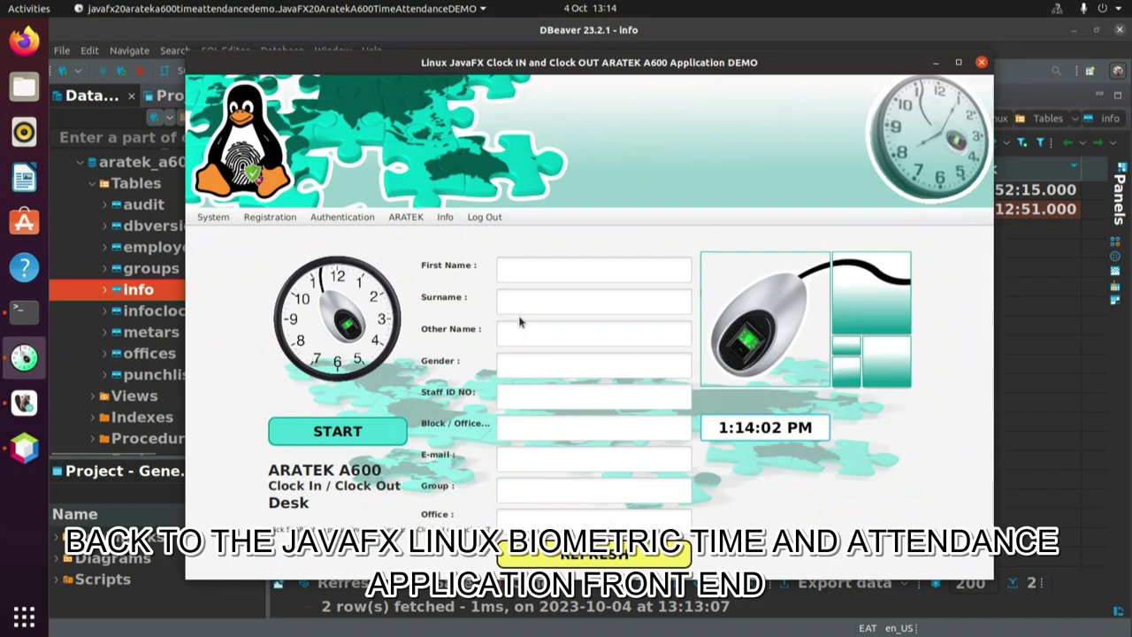
pyautogui.click(26, 409)
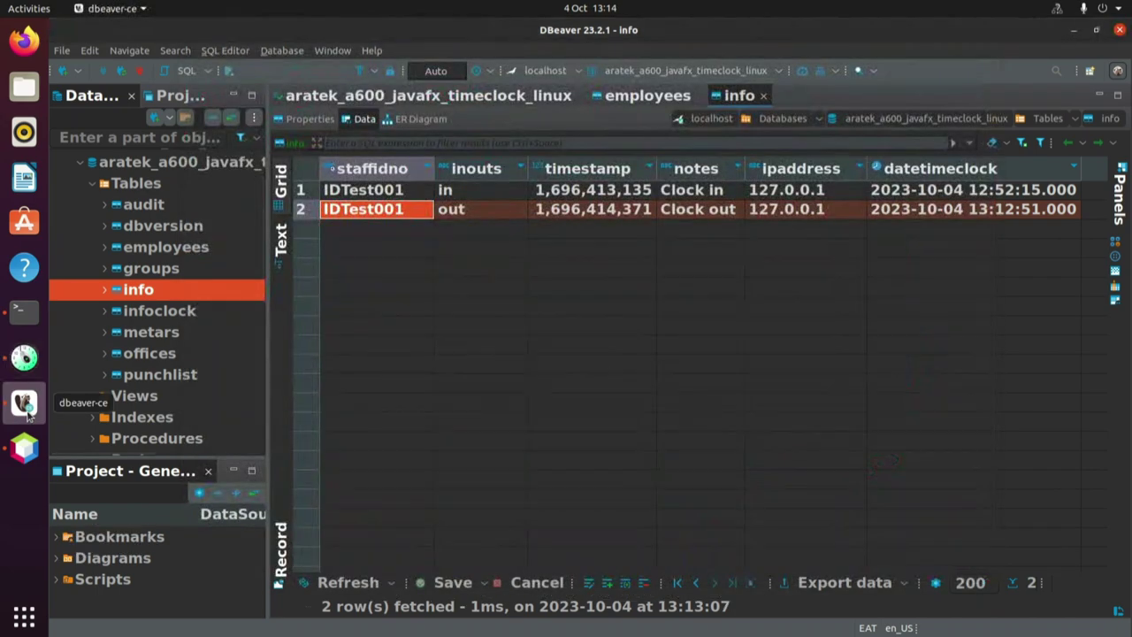
pyautogui.click(1074, 32)
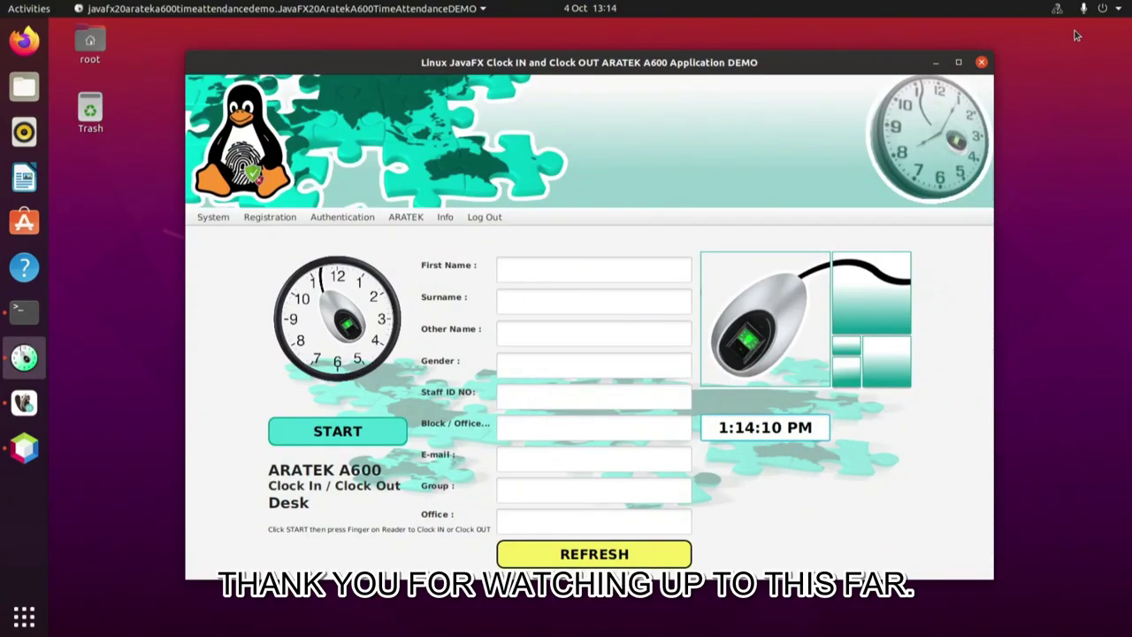
pyautogui.click(410, 224)
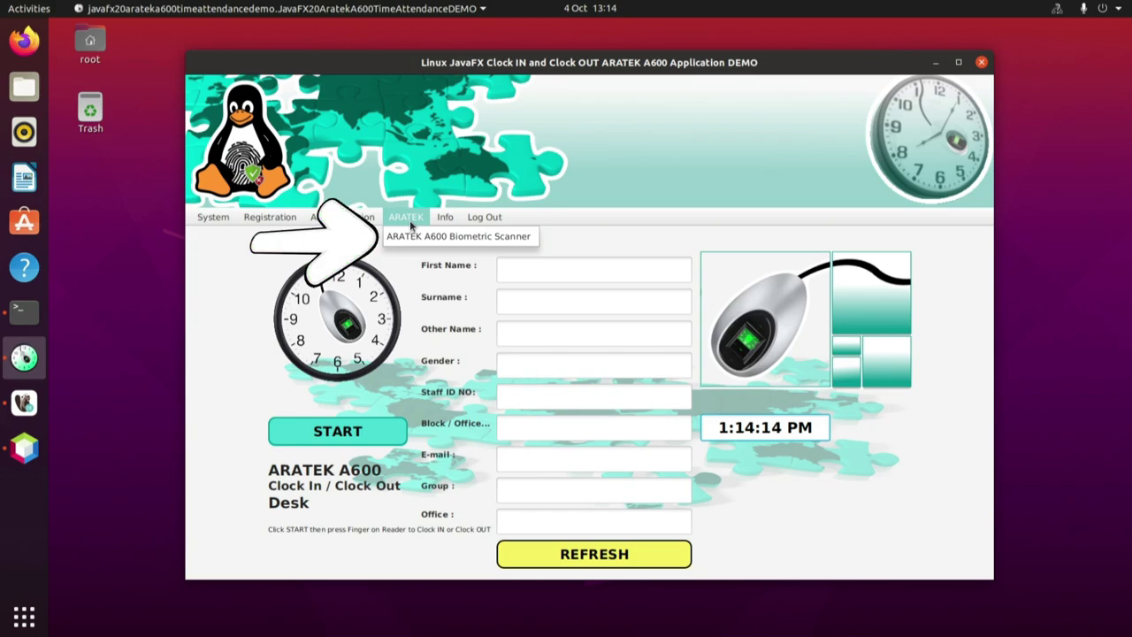
pyautogui.click(417, 237)
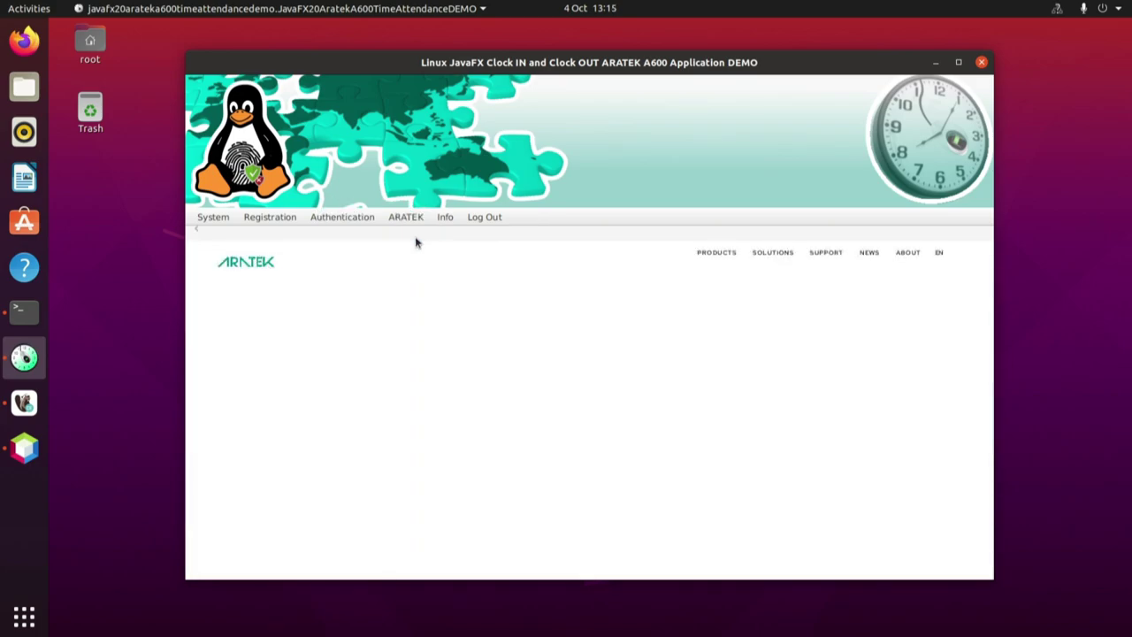